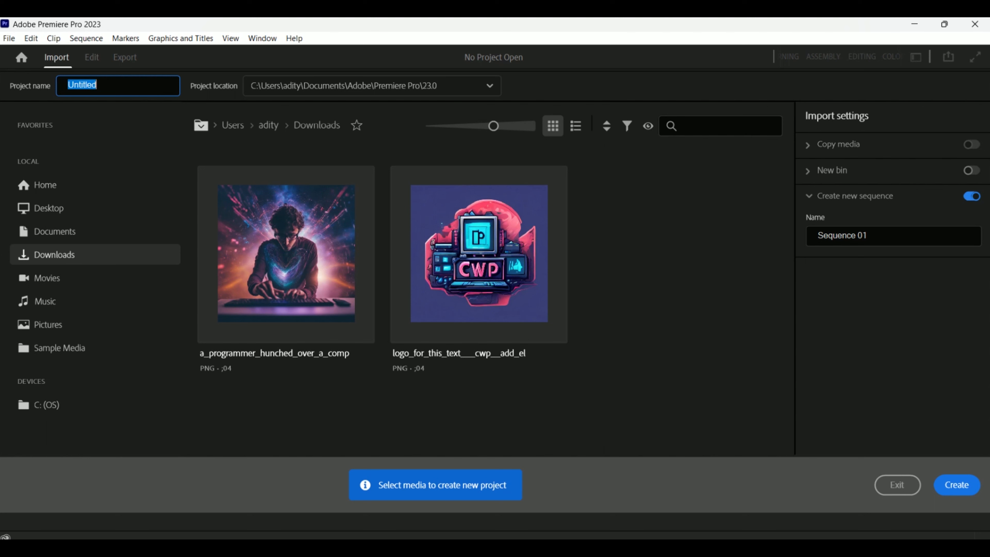
pyautogui.click(372, 86)
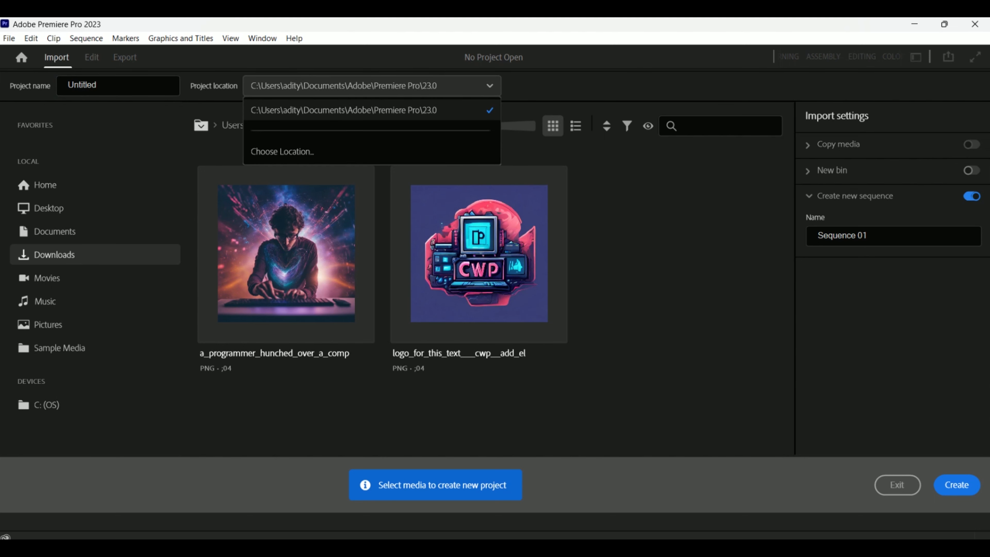
pyautogui.click(283, 151)
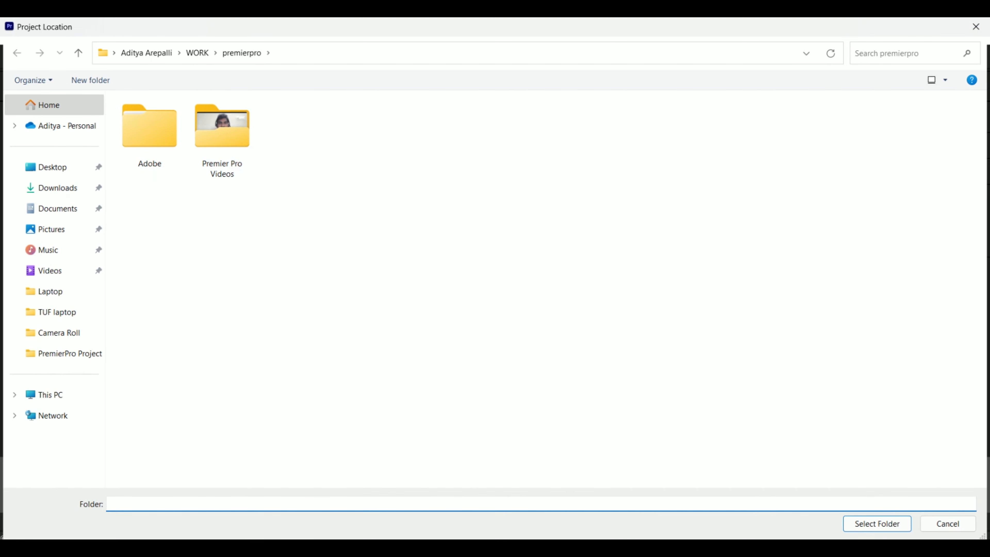
pyautogui.click(976, 26)
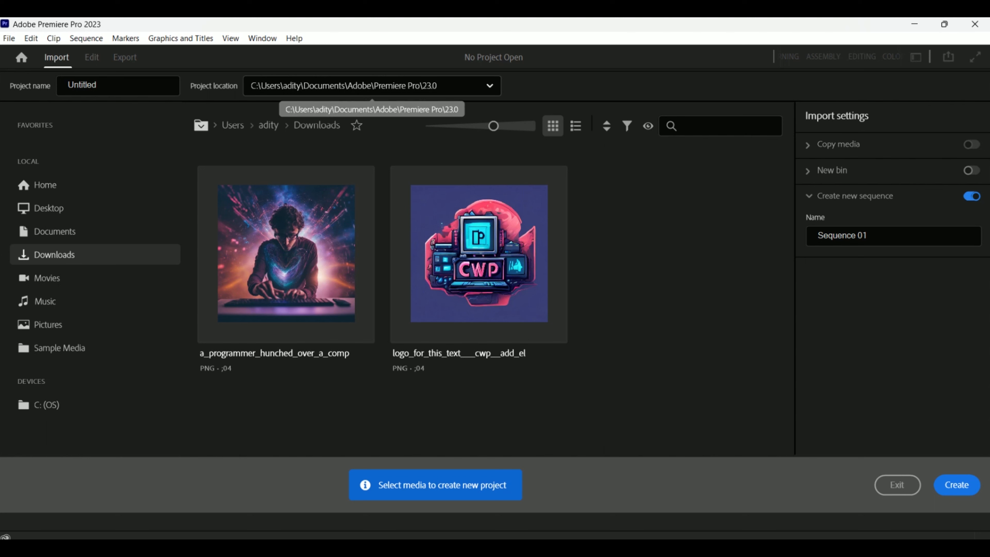
# Name the project Demo_Test and create it in the default project location without selecting any media.
pyautogui.doubleClick(83, 85)
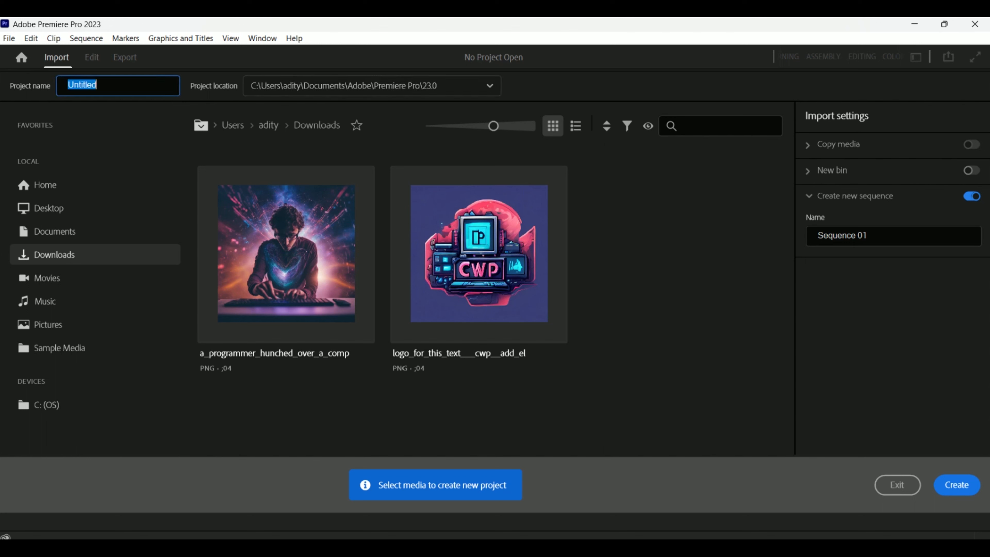
pyautogui.write('Demo_Test')
pyautogui.click(957, 485)
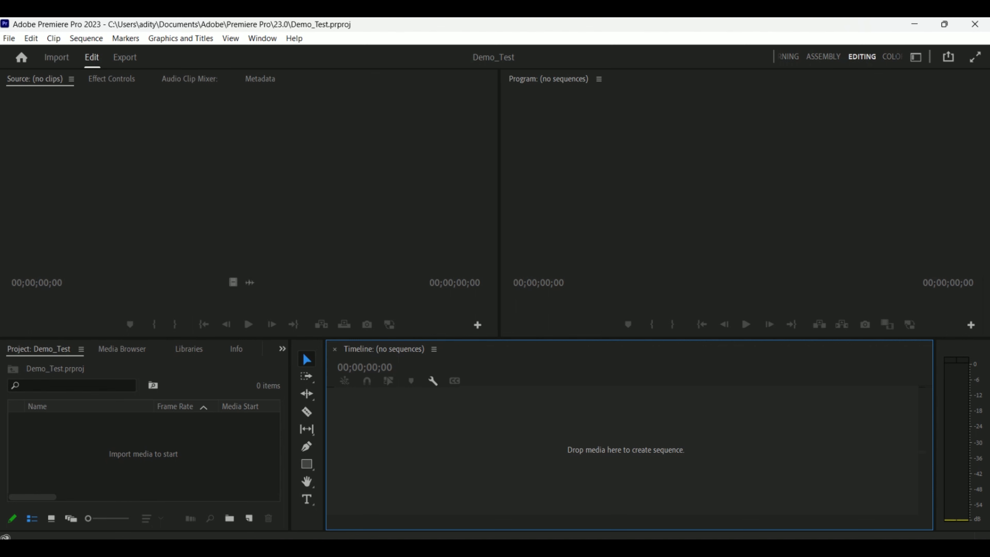
# Reset the Editing workspace to its saved layout.
pyautogui.click(249, 187)
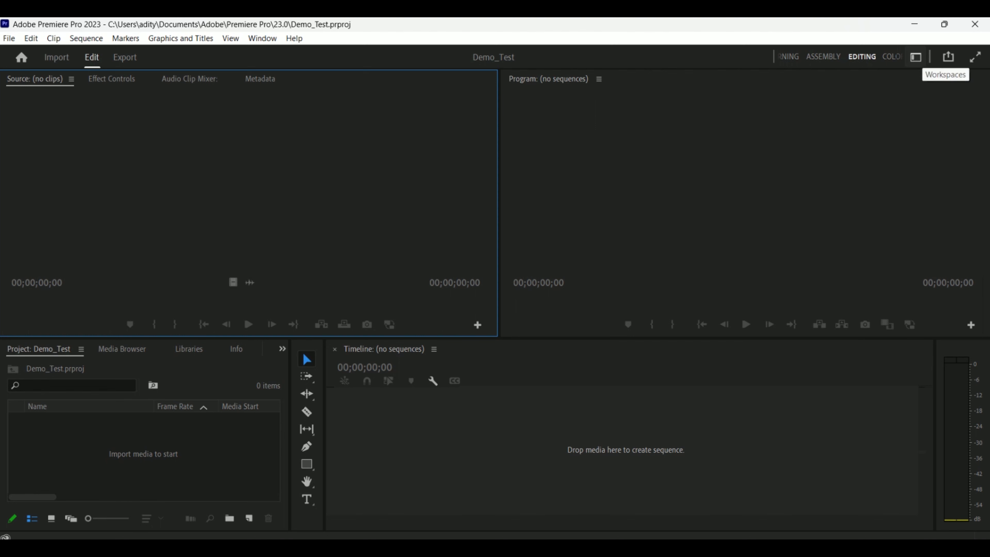
pyautogui.click(916, 57)
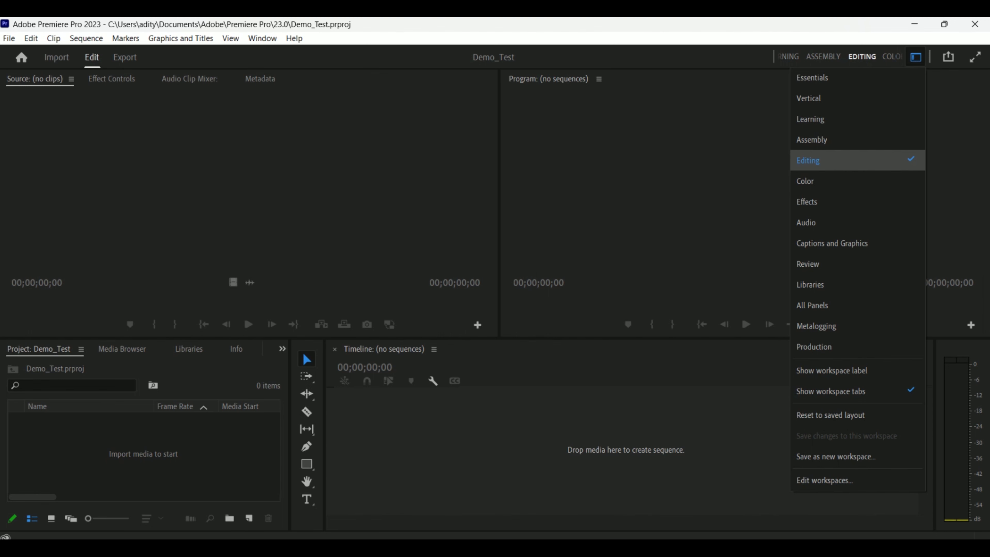
pyautogui.click(702, 172)
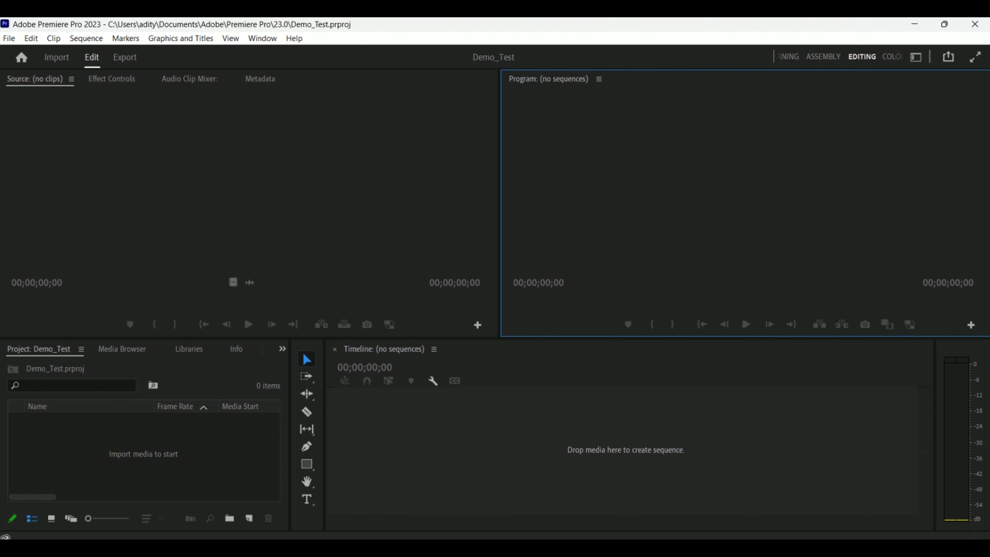
pyautogui.click(916, 57)
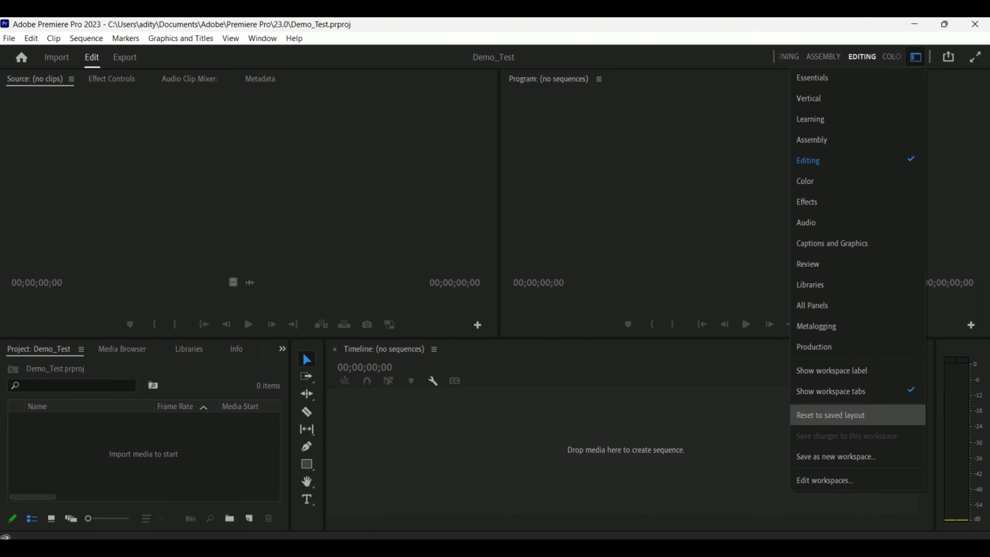
pyautogui.click(831, 415)
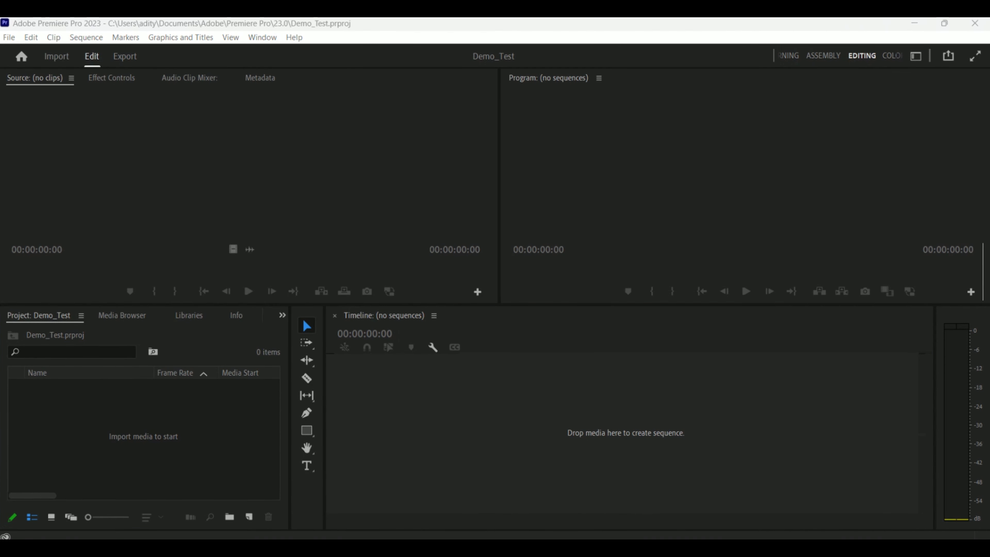
pyautogui.press('super+a')
pyautogui.moveTo(855, 478); pyautogui.dragTo(745, 483)
pyautogui.click(579, 374)
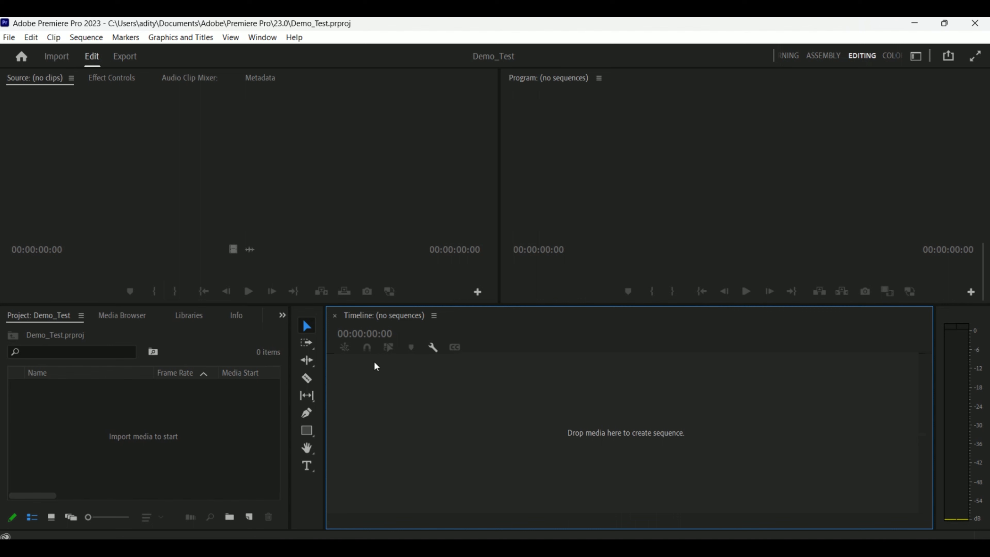
pyautogui.click(117, 424)
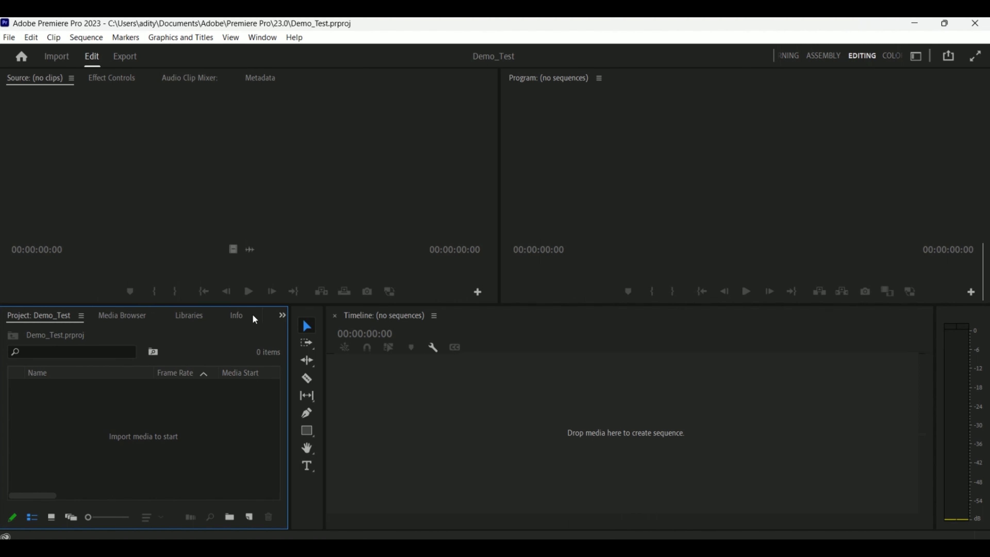
pyautogui.click(283, 315)
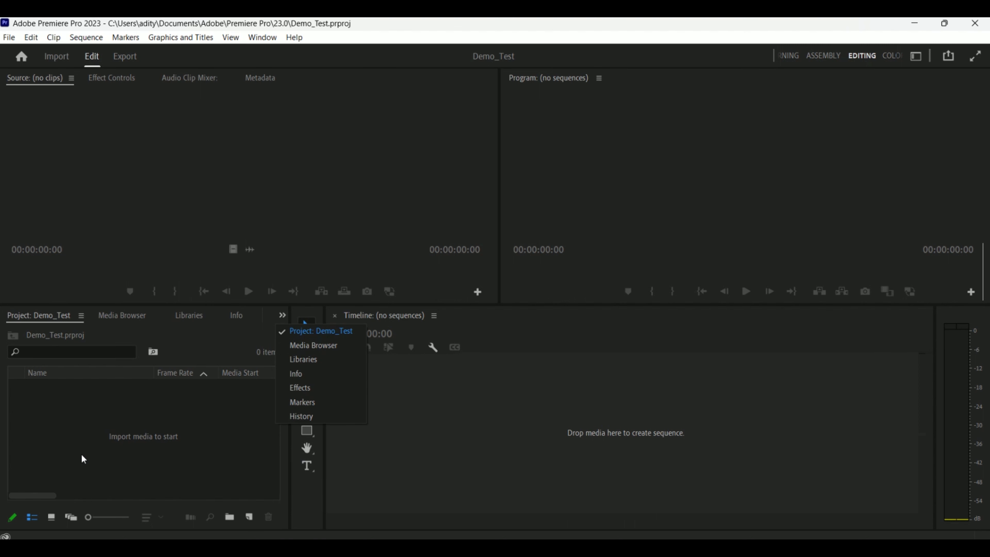
pyautogui.click(64, 448)
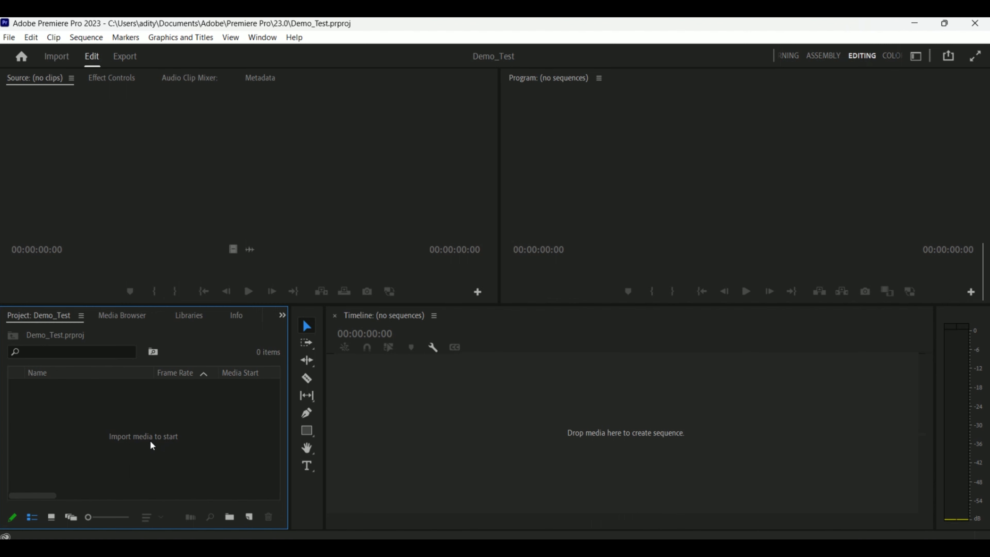
# Import the Audio, Music and Videos media from the Assets folder in premierpro > Premier Pro Videos into the project.
pyautogui.doubleClick(152, 430)
pyautogui.press('Escape')
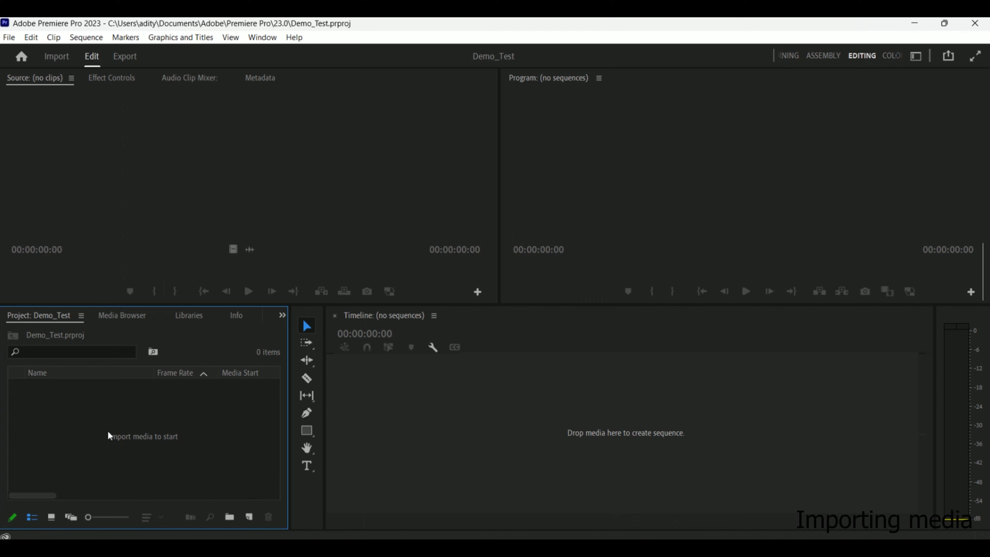
pyautogui.press('super+e')
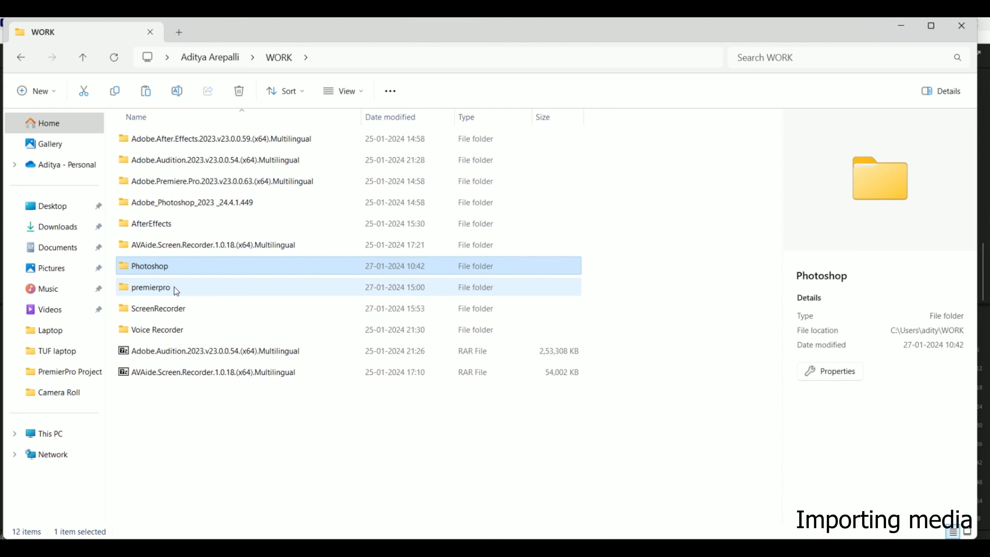
pyautogui.doubleClick(182, 292)
pyautogui.doubleClick(236, 193)
pyautogui.doubleClick(159, 171)
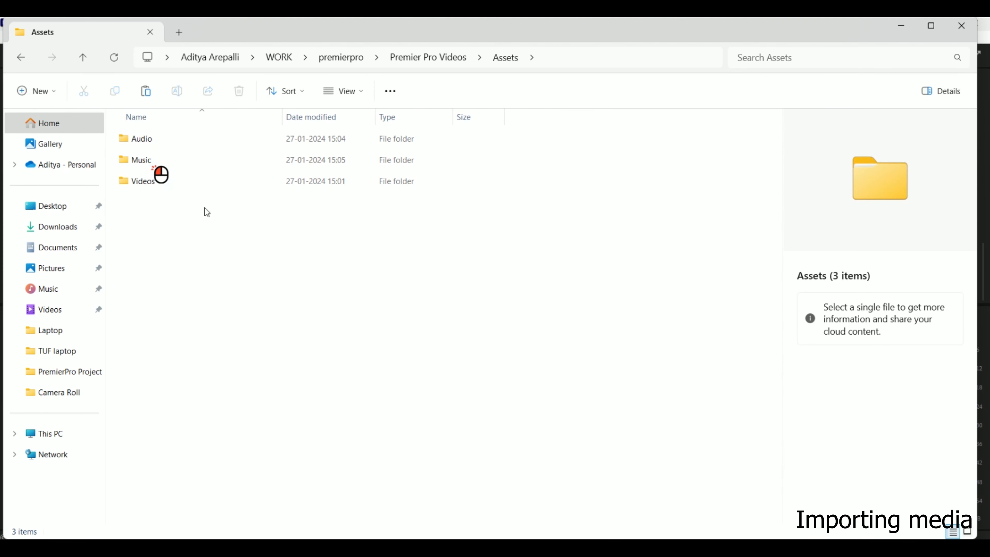
pyautogui.moveTo(512, 144); pyautogui.dragTo(137, 427)
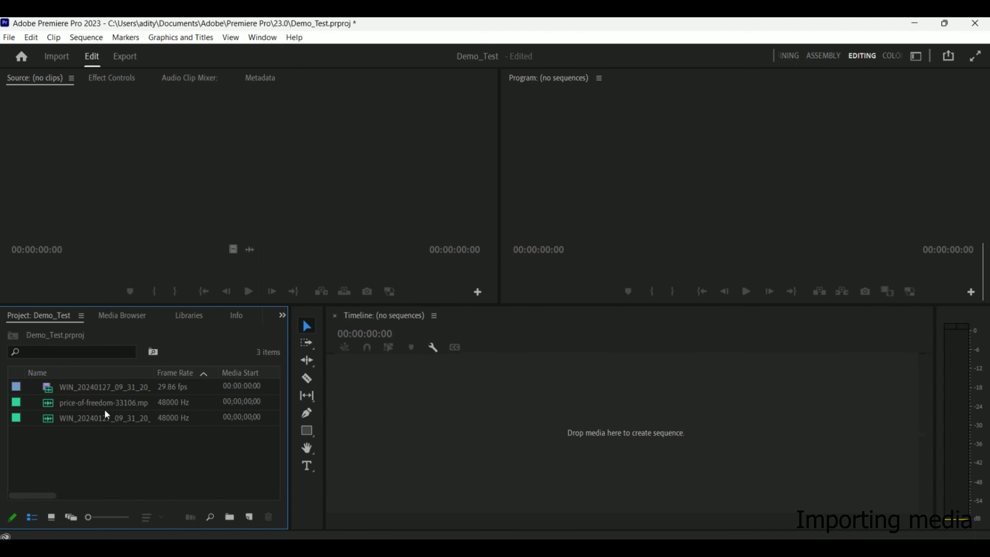
pyautogui.click(108, 402)
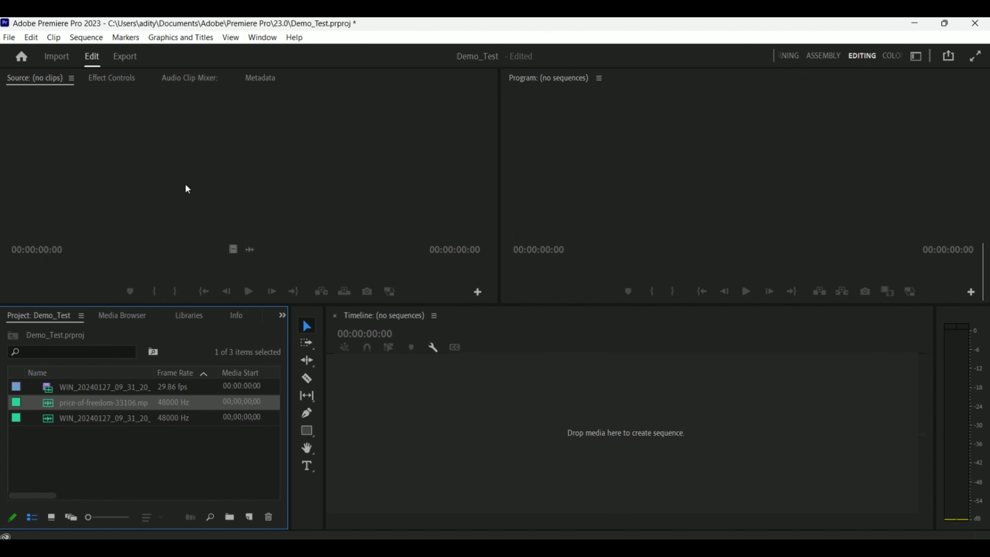
pyautogui.click(294, 151)
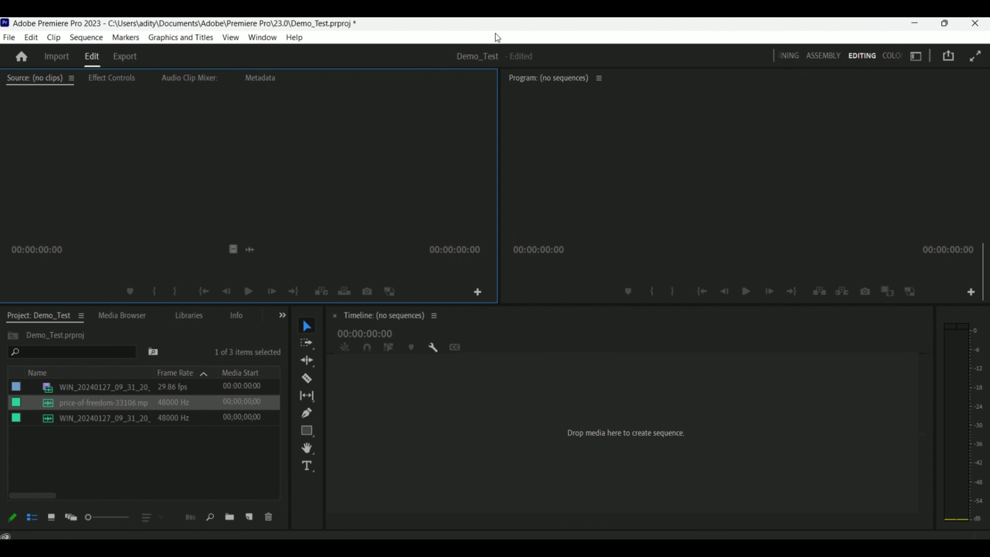
pyautogui.click(234, 101)
pyautogui.click(670, 122)
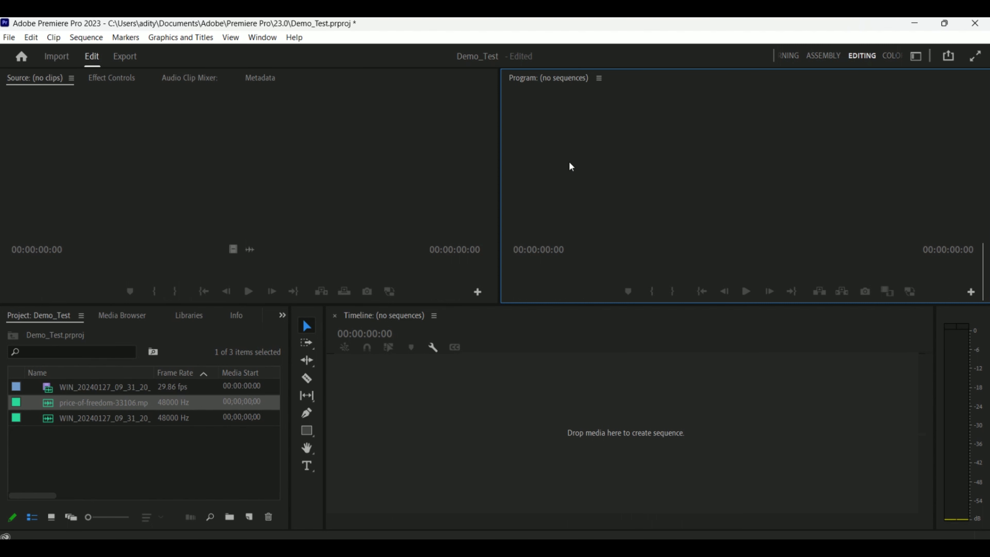
pyautogui.click(396, 396)
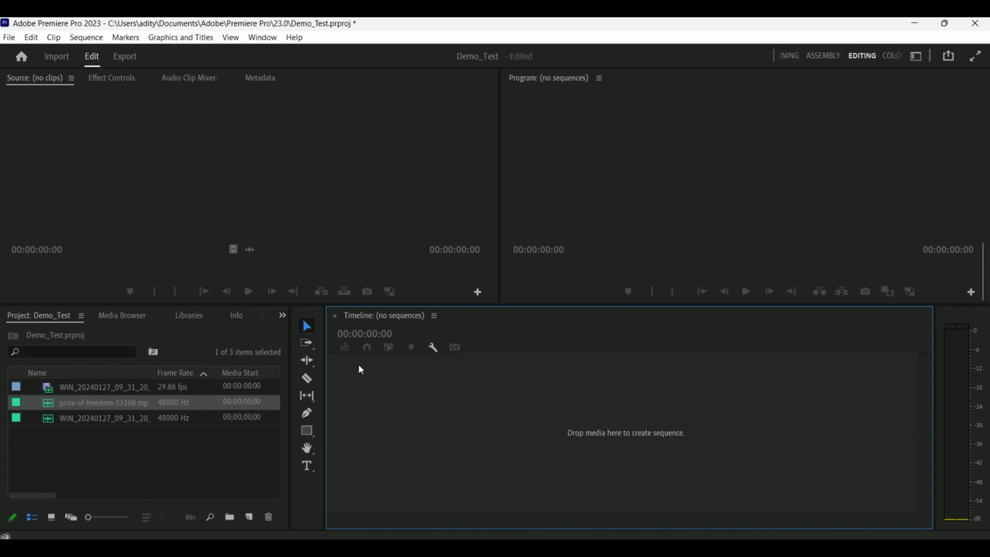
pyautogui.click(320, 331)
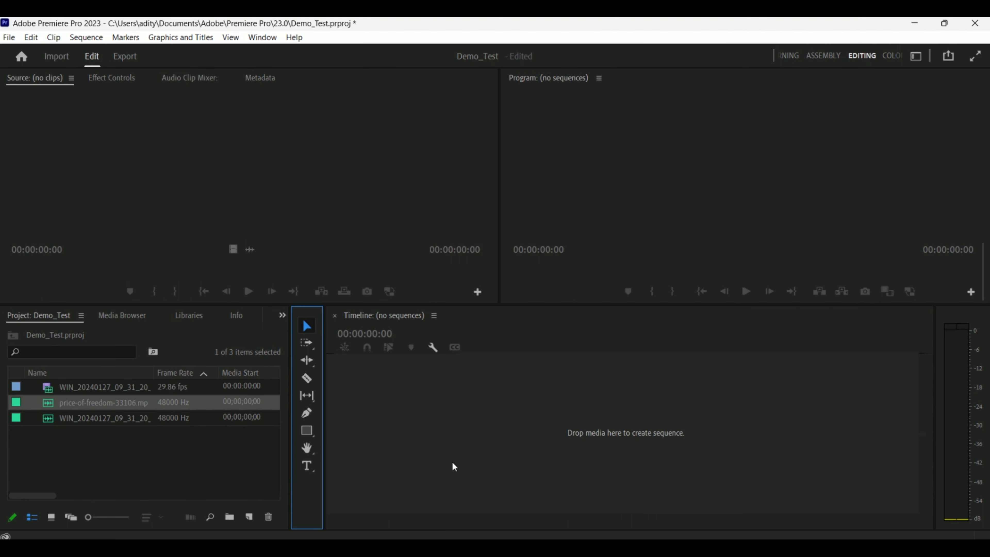
pyautogui.click(93, 459)
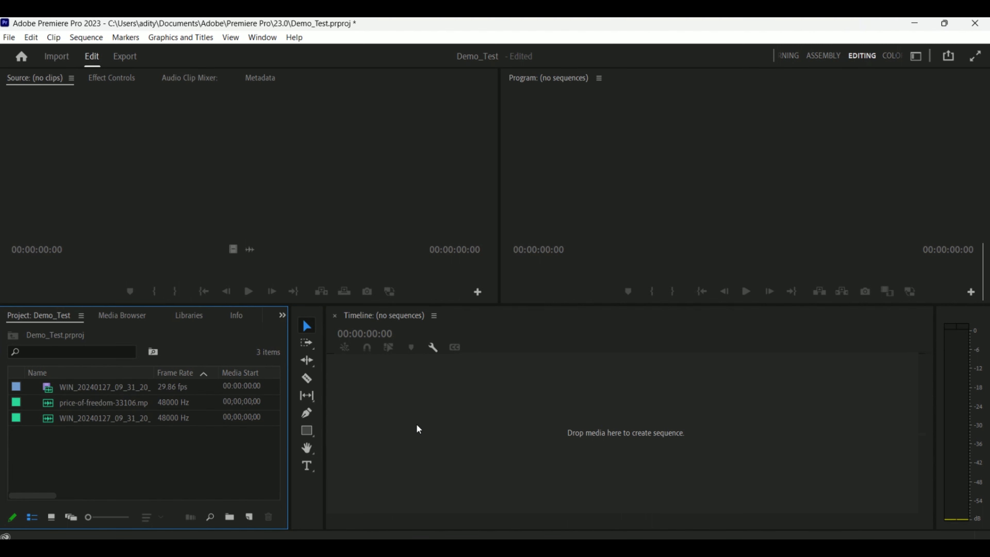
pyautogui.click(103, 393)
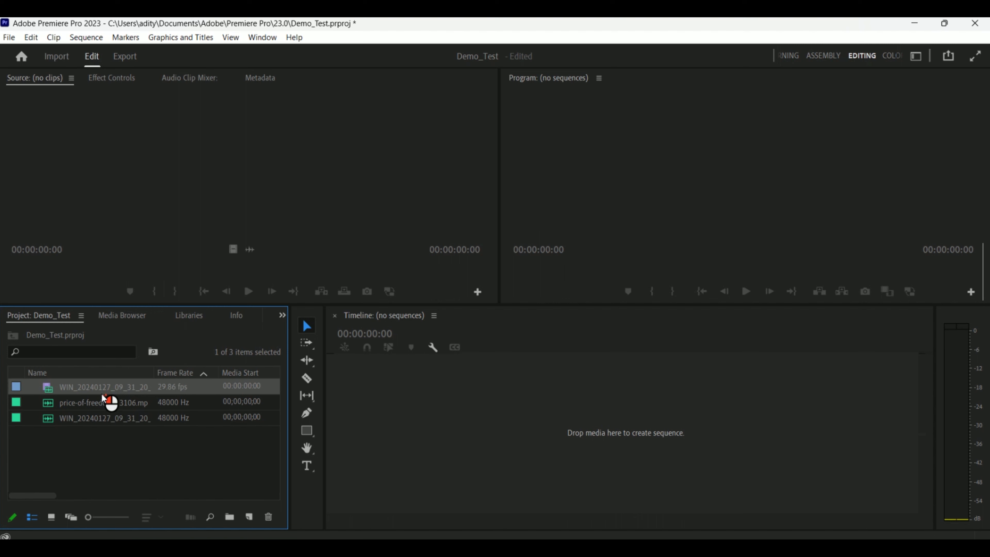
pyautogui.click(84, 408)
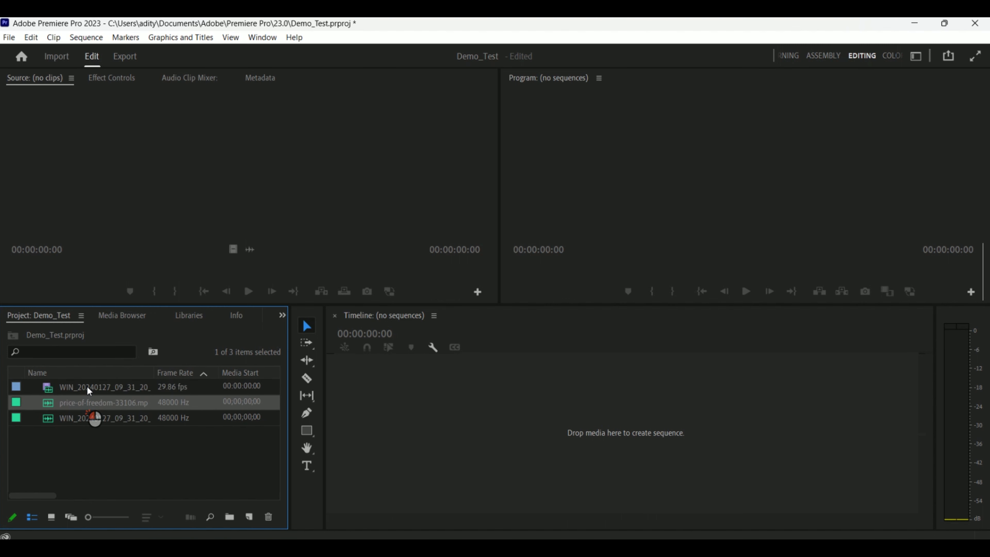
pyautogui.click(87, 387)
pyautogui.click(94, 405)
# Display the project items in Icon View and load the WIN_20240127_09_31_20_Pro.mp4 video into the Source Monitor.
pyautogui.click(56, 520)
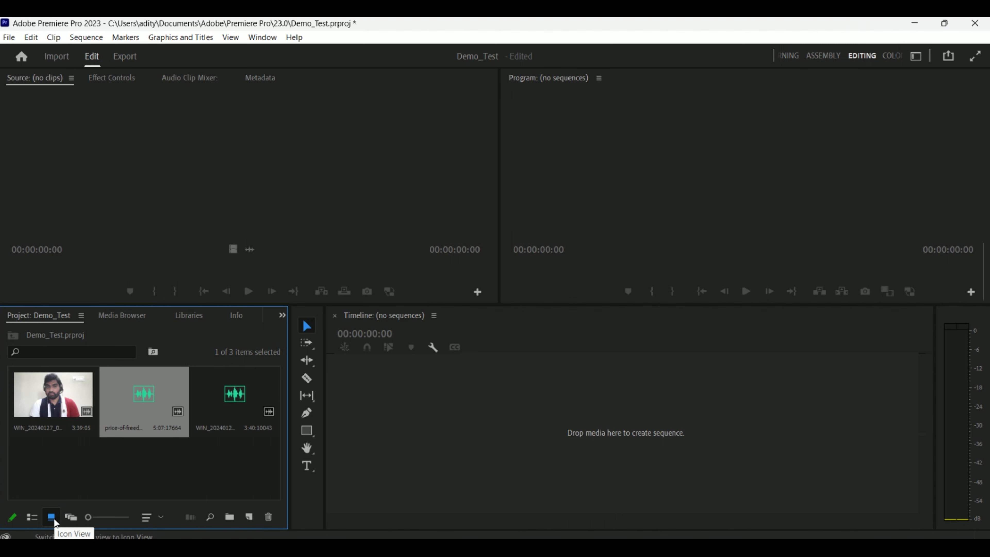
pyautogui.doubleClick(41, 405)
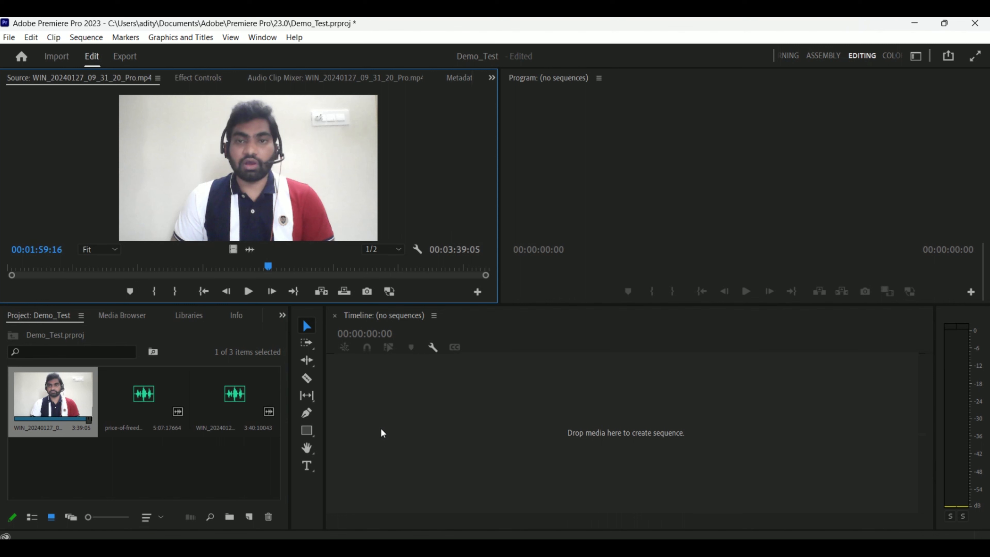
# Create a sequence by placing the WIN_20240127_09_31_20_Pro.mp4 video in the empty timeline.
pyautogui.click(61, 388)
pyautogui.moveTo(60, 388); pyautogui.dragTo(560, 369)
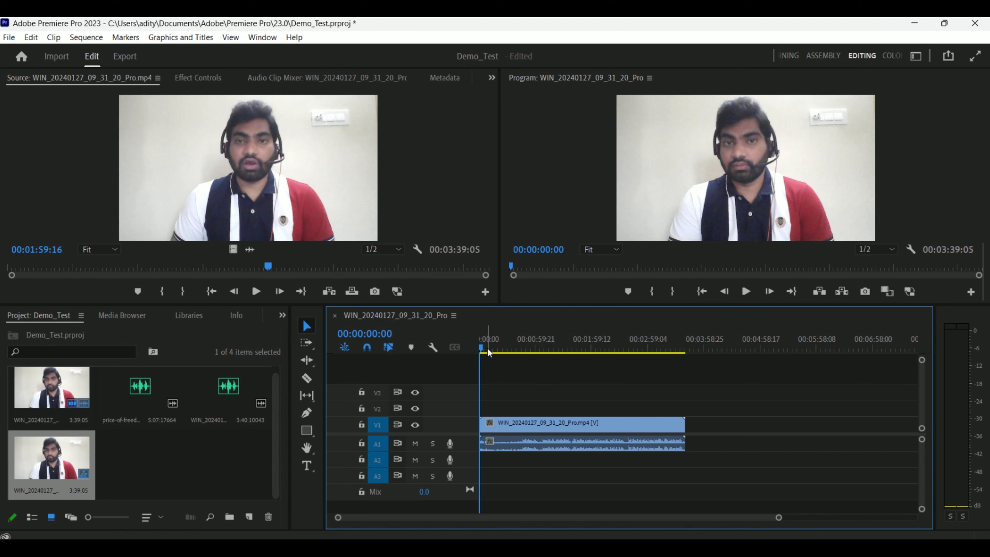
# Scrub the sequence to about 00:01:05, return to near its start and play the opening seconds in the Program Monitor.
pyautogui.moveTo(481, 362); pyautogui.dragTo(523, 363)
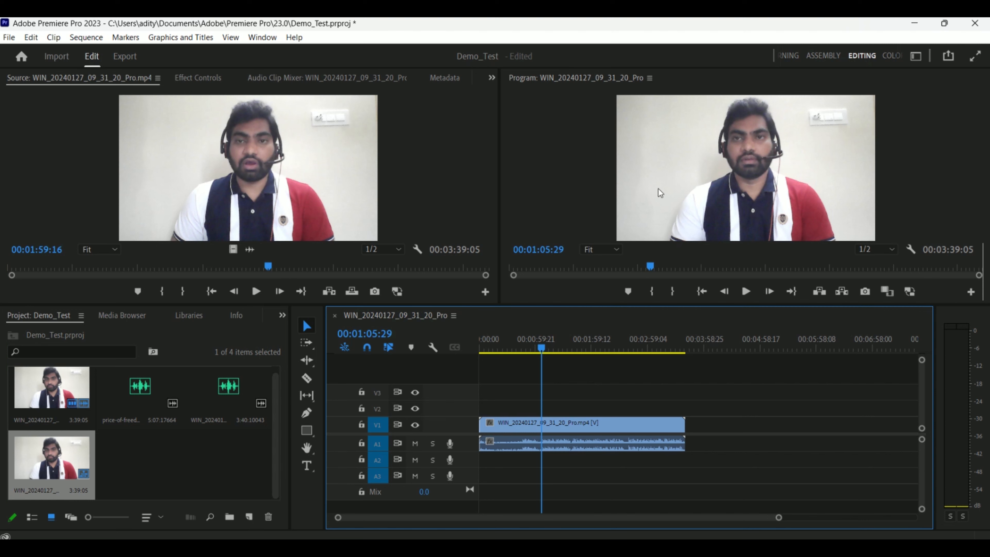
pyautogui.click(585, 152)
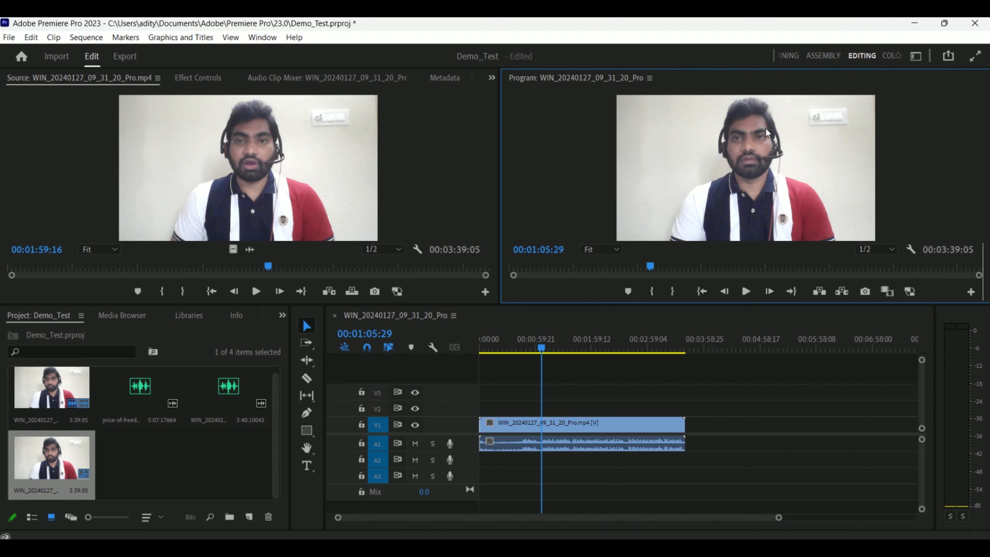
pyautogui.moveTo(541, 347); pyautogui.dragTo(482, 346)
pyautogui.press('space')
pyautogui.press('space')
pyautogui.click(746, 292)
pyautogui.click(746, 292)
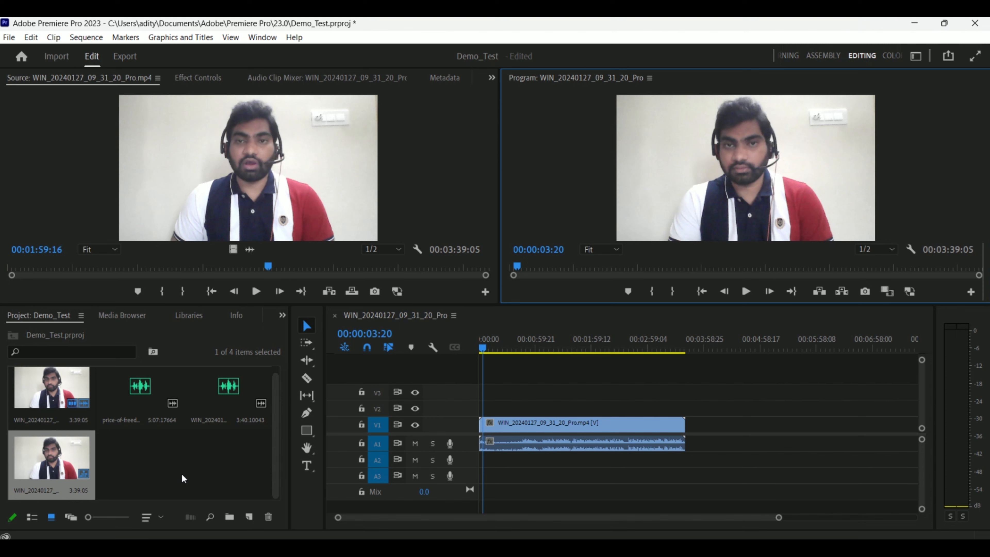
pyautogui.click(144, 423)
pyautogui.click(230, 389)
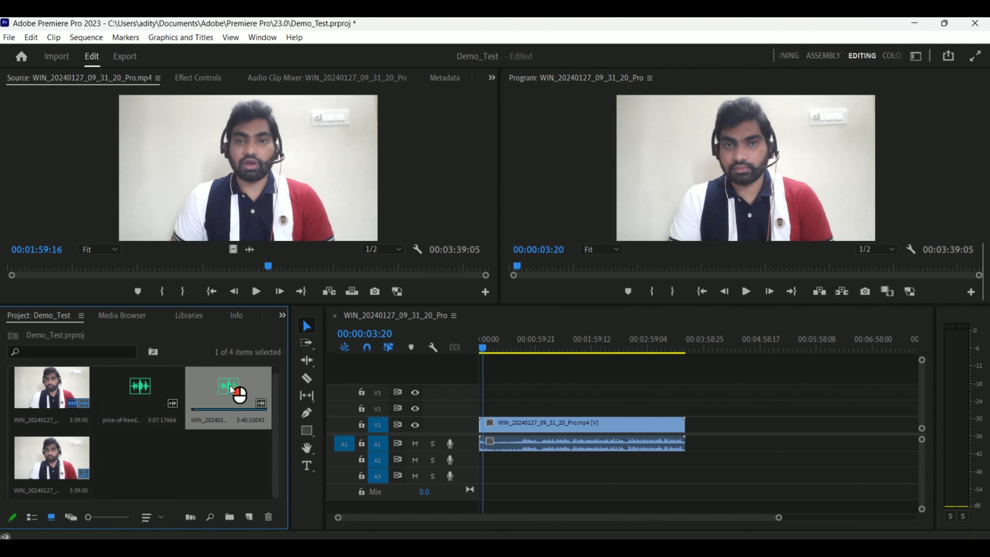
pyautogui.click(145, 403)
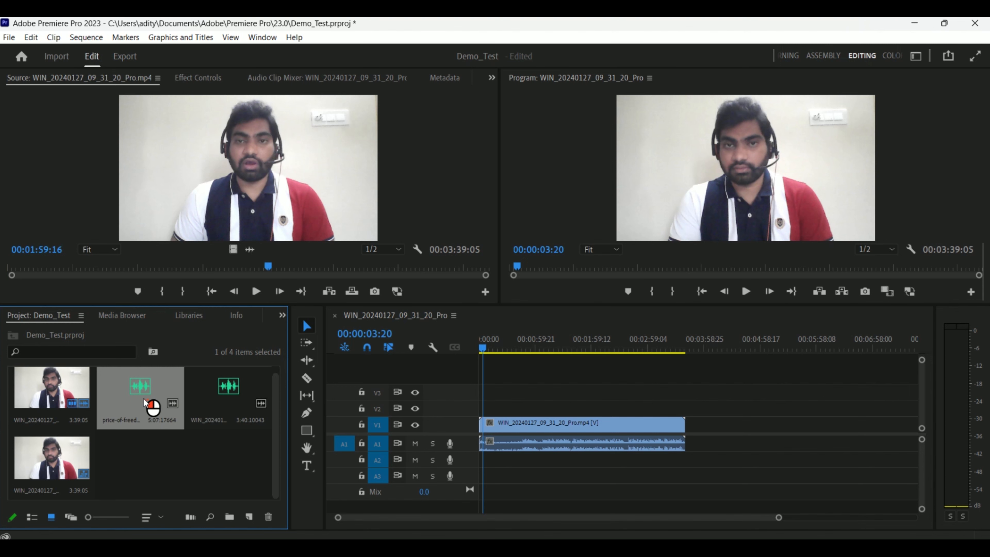
pyautogui.click(618, 441)
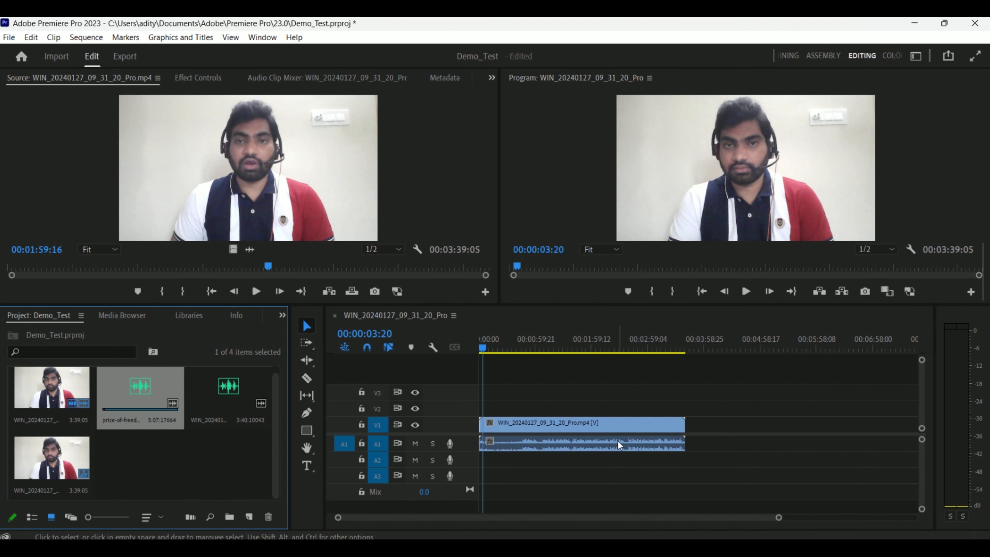
# Place the separately recorded WIN_20240127 audio file on track A2, starting about 50 seconds into the sequence.
pyautogui.click(618, 442)
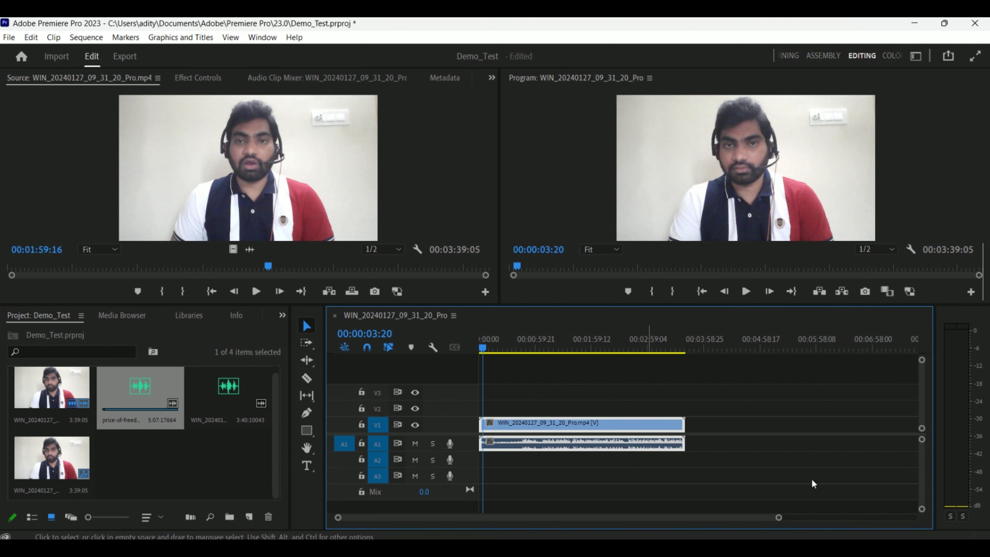
pyautogui.click(132, 420)
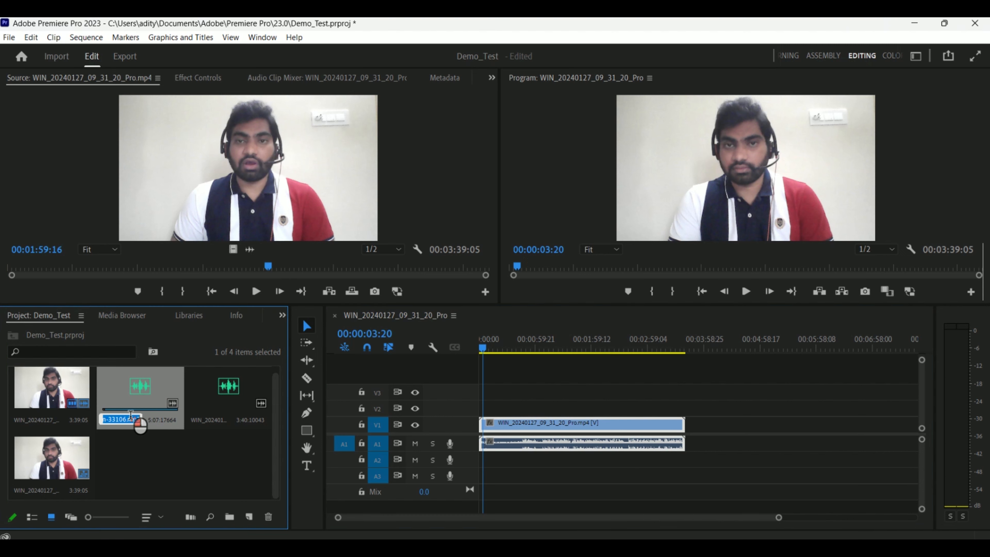
pyautogui.click(205, 397)
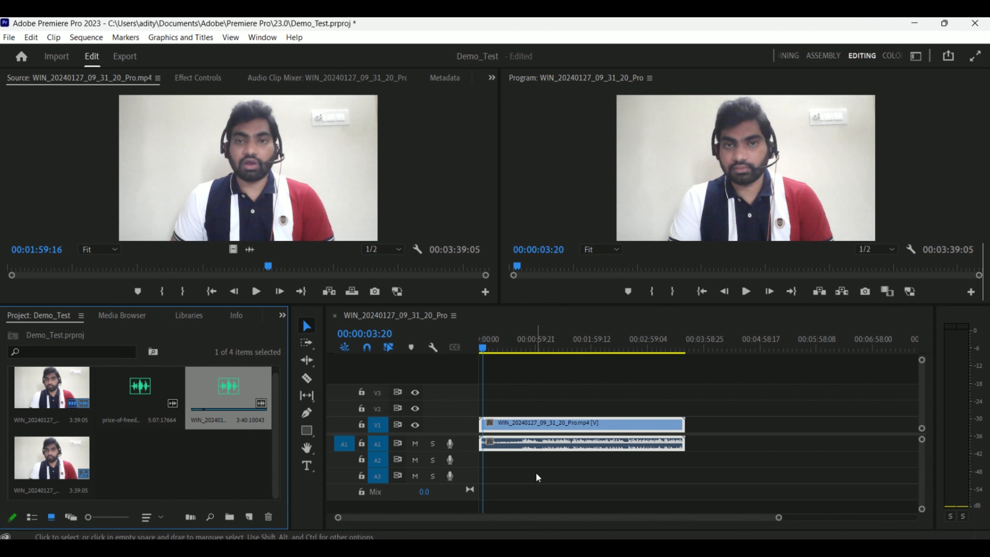
pyautogui.moveTo(196, 391); pyautogui.dragTo(528, 453)
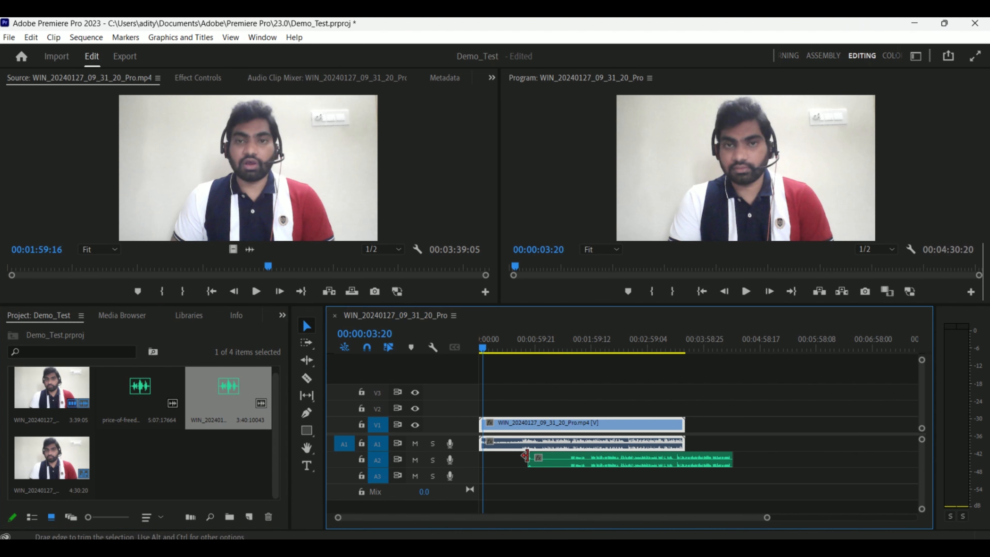
# Switch the audio source patch to tracks A2 and A3, return it to A1, and deselect the video clip.
pyautogui.click(348, 456)
pyautogui.click(348, 476)
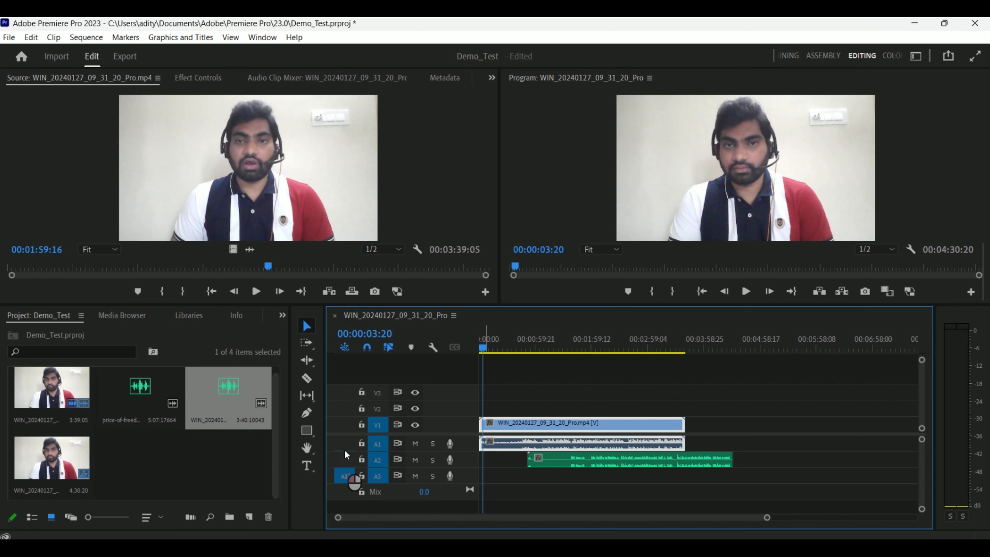
pyautogui.click(346, 444)
pyautogui.click(447, 422)
pyautogui.click(451, 406)
pyautogui.moveTo(450, 400); pyautogui.dragTo(450, 400)
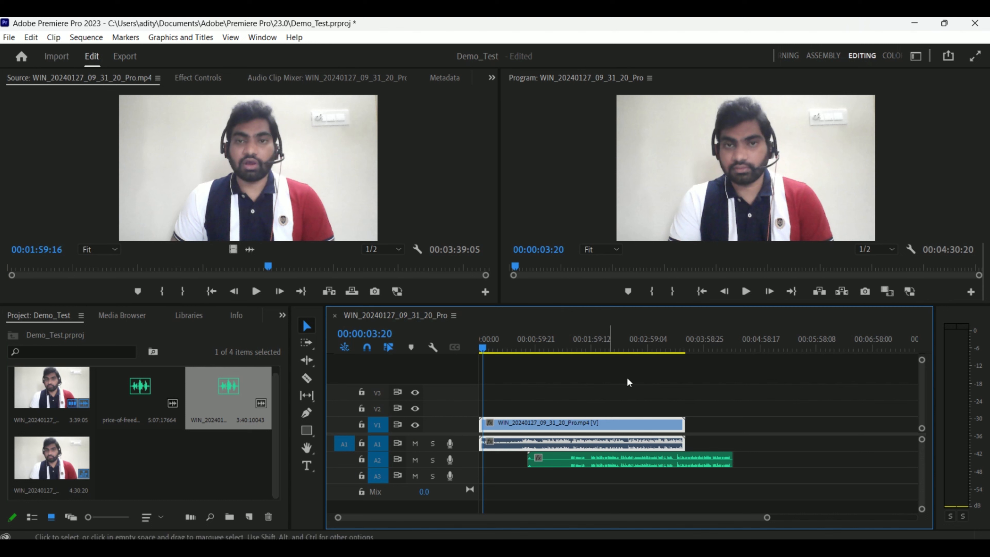
pyautogui.click(549, 397)
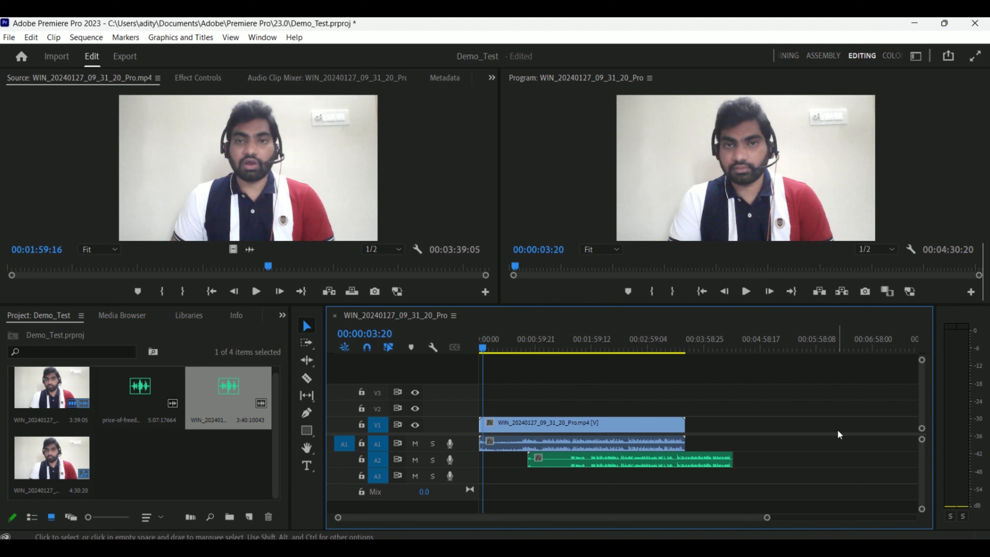
# Display the project items in List View and select the WIN_20240127_09_31_20_Pro sequence item.
pyautogui.click(202, 454)
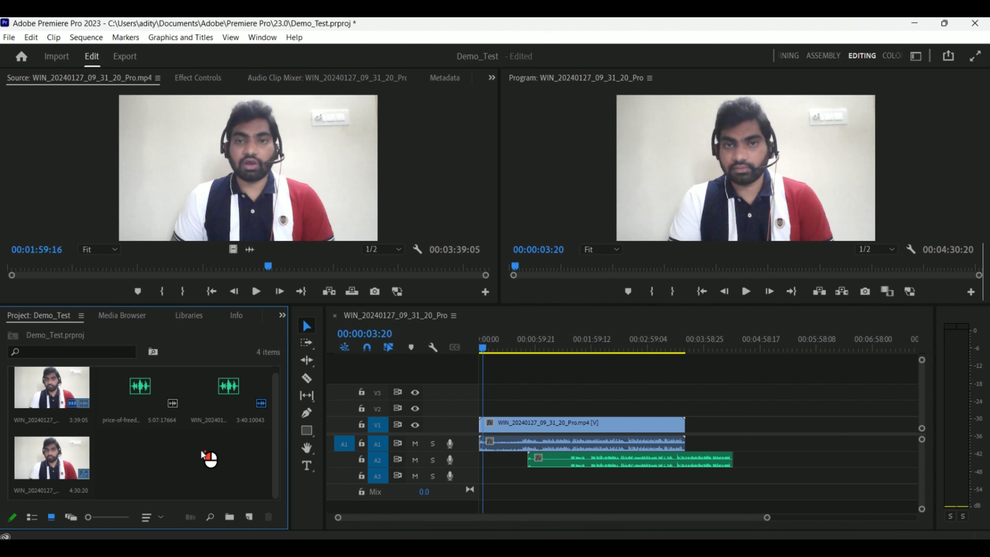
pyautogui.click(78, 462)
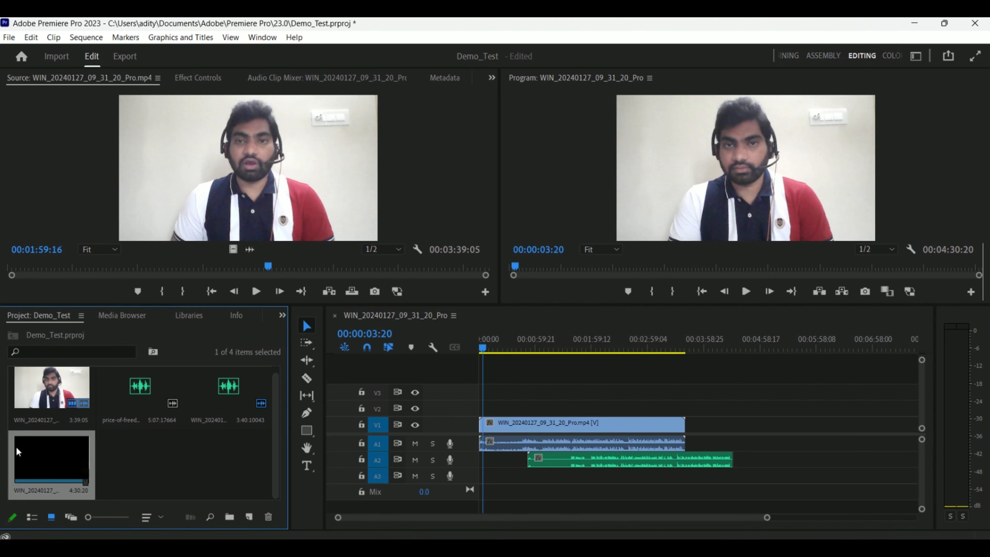
pyautogui.click(139, 451)
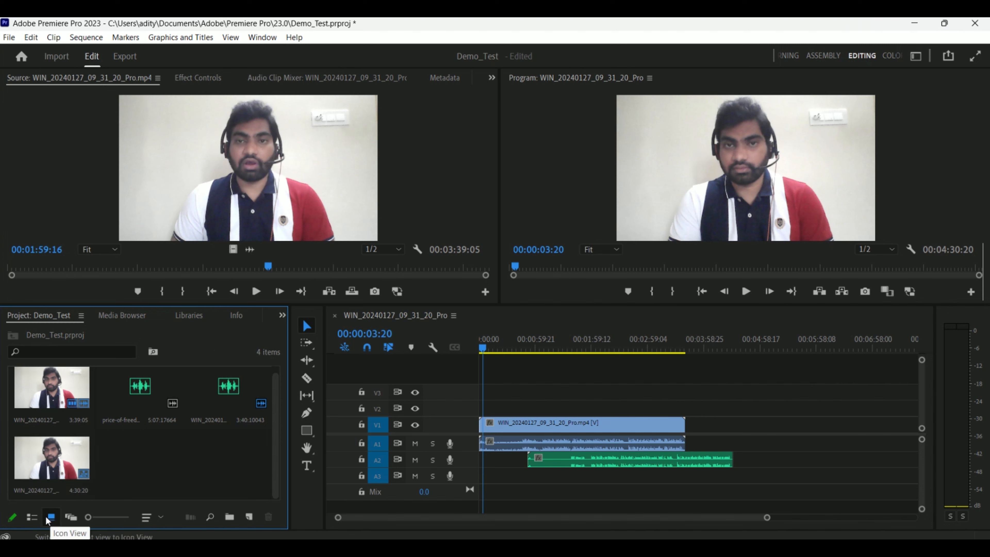
pyautogui.click(32, 517)
pyautogui.click(89, 390)
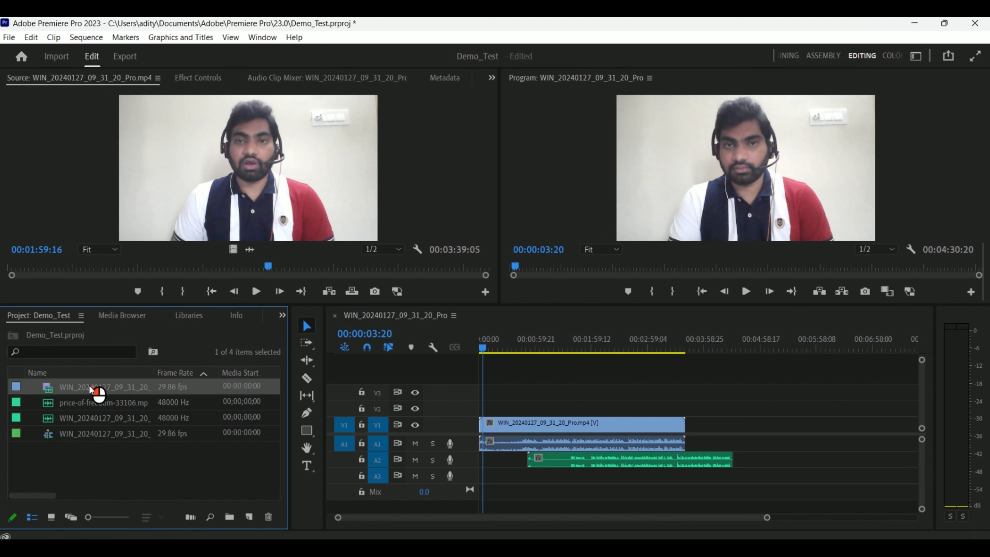
pyautogui.click(102, 433)
pyautogui.moveTo(103, 424); pyautogui.dragTo(106, 399)
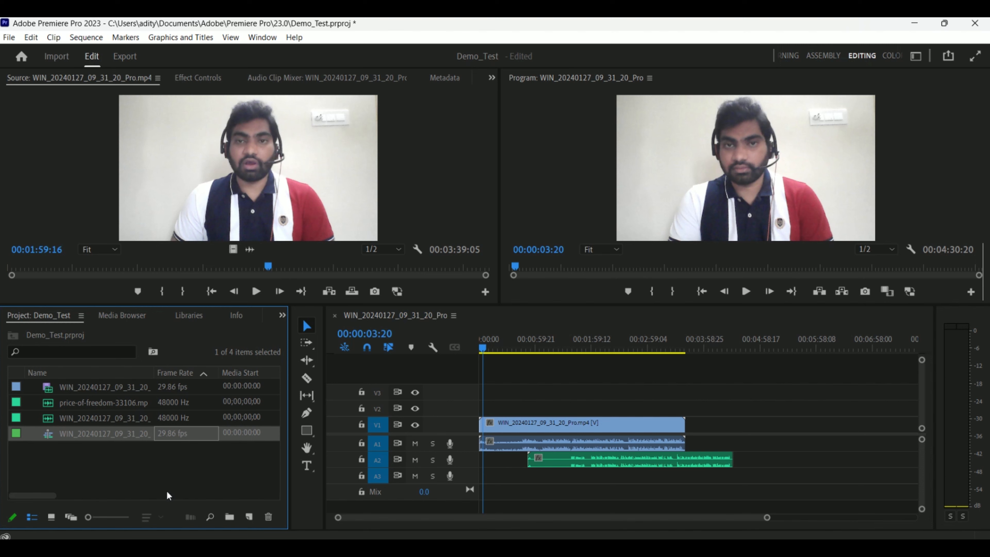
# Shift the audio clip on track A2 so it starts about one minute into the sequence.
pyautogui.moveTo(536, 462); pyautogui.dragTo(491, 465)
pyautogui.click(627, 481)
pyautogui.click(630, 462)
pyautogui.moveTo(630, 462); pyautogui.dragTo(673, 465)
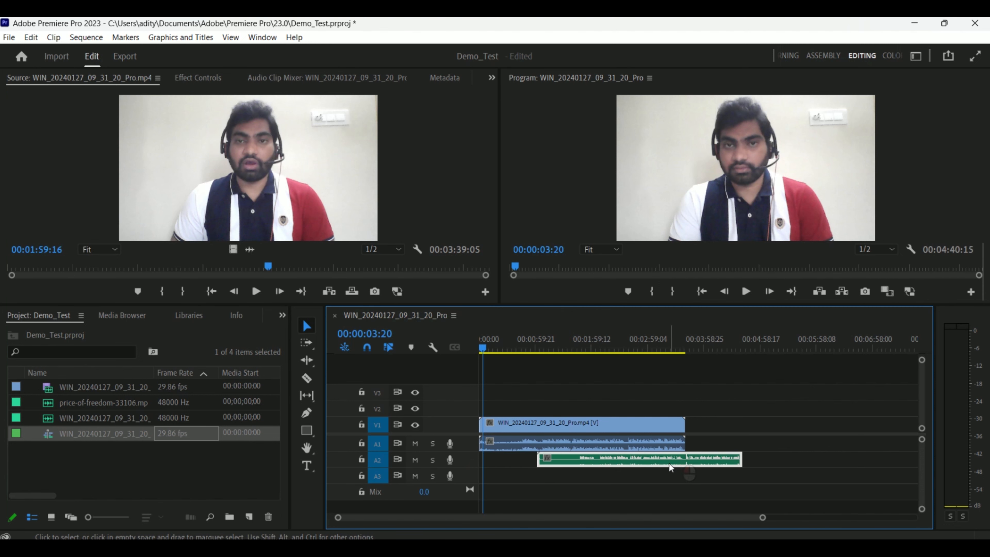
# Expand the Audio 2 and Video 1 tracks and increase the height of the video tracks.
pyautogui.doubleClick(475, 461)
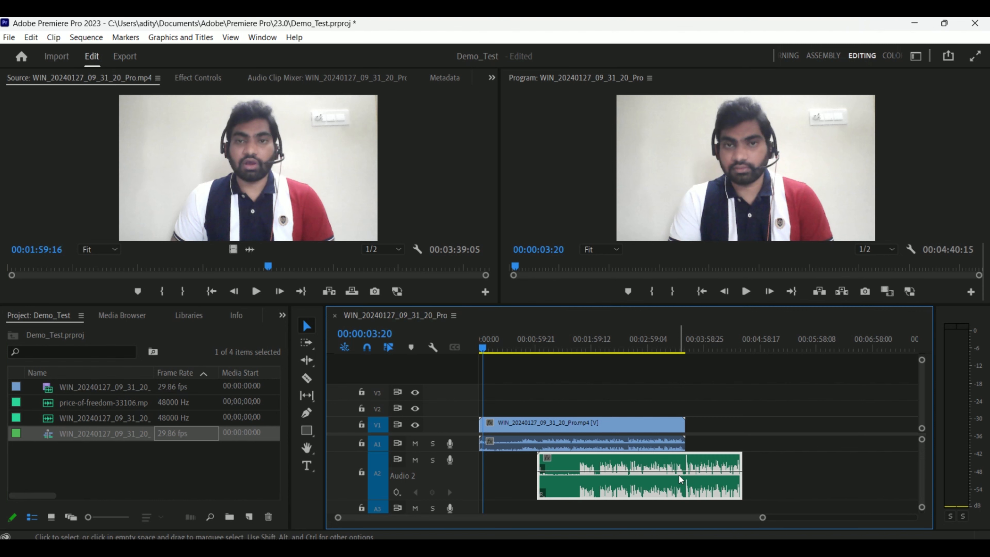
pyautogui.doubleClick(470, 426)
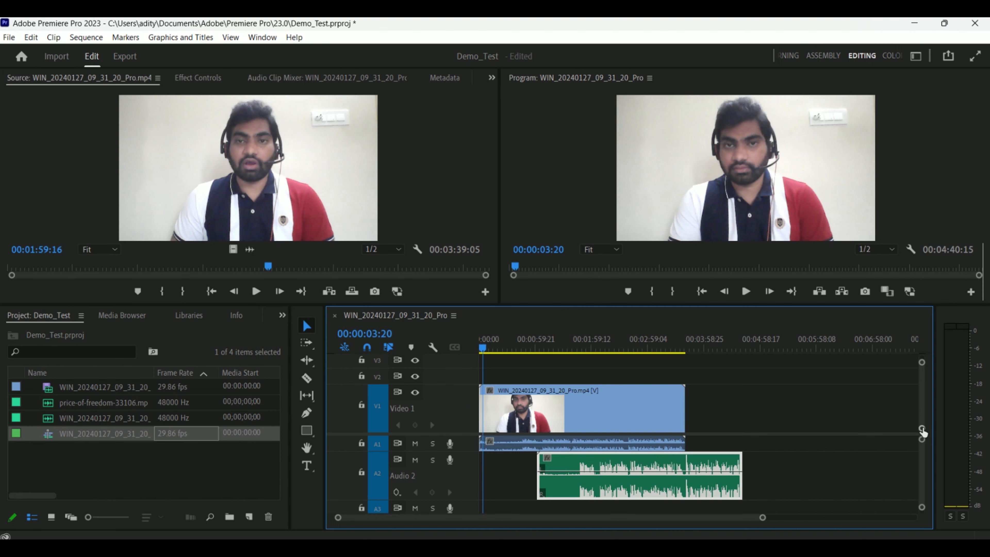
pyautogui.moveTo(922, 428)
pyautogui.mouseDown()
pyautogui.moveTo(922, 416)
pyautogui.moveTo(921, 445)
pyautogui.mouseUp()
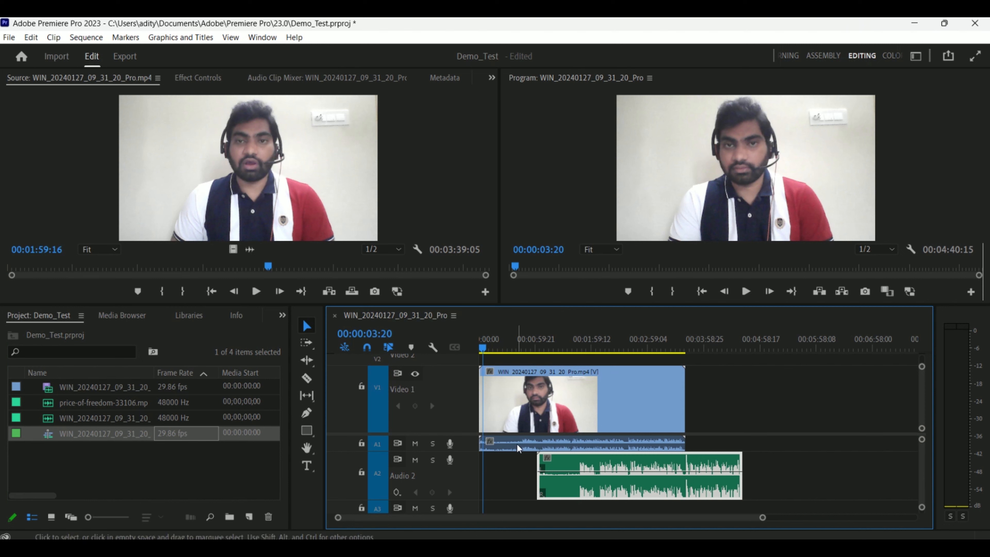
# Collapse the Video 1 and Audio 2 tracks back to their minimum height.
pyautogui.click(472, 387)
pyautogui.doubleClick(472, 387)
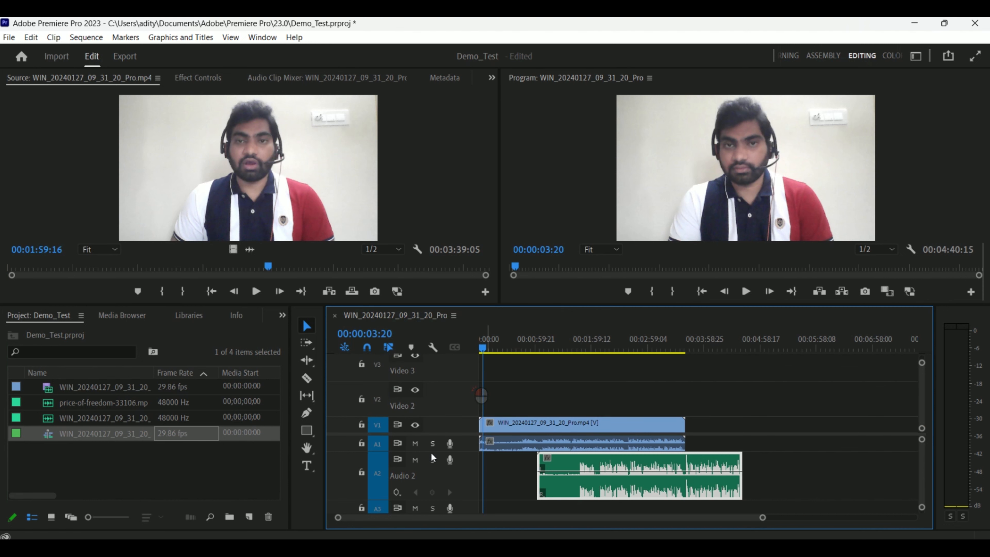
pyautogui.doubleClick(469, 474)
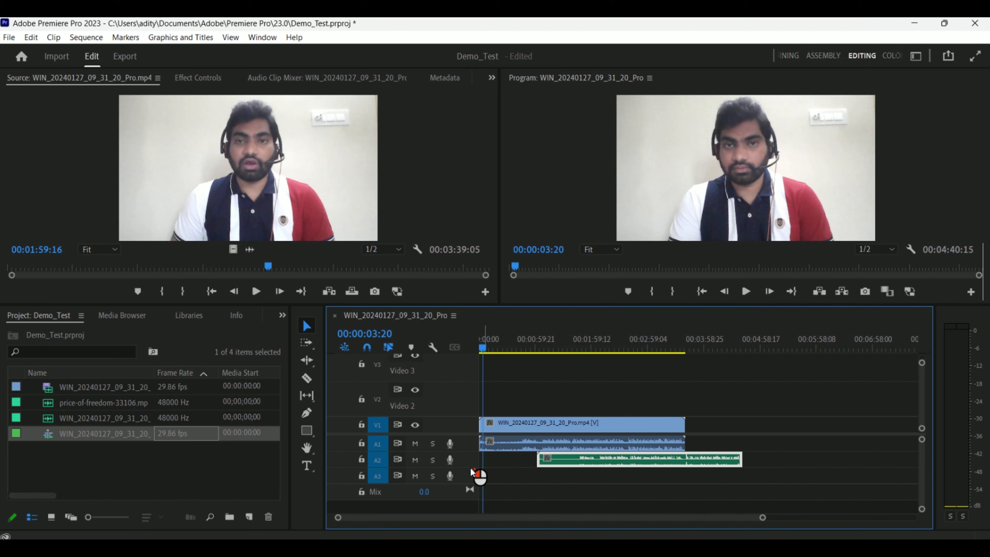
# Set the timeline clips to show Video Head and Tail Thumbnails, viewing track V1 expanded at a closer zoom.
pyautogui.moveTo(764, 518); pyautogui.dragTo(742, 515)
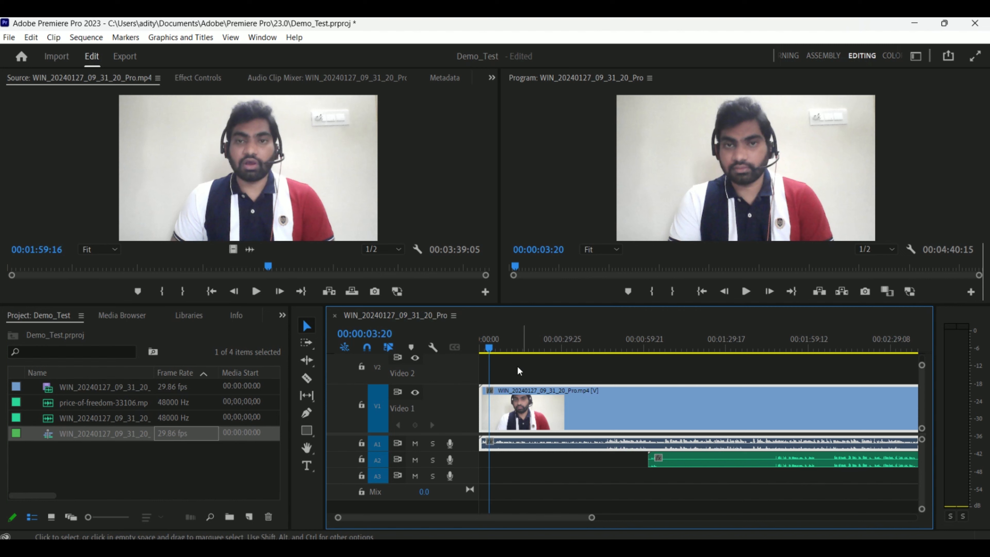
pyautogui.click(432, 348)
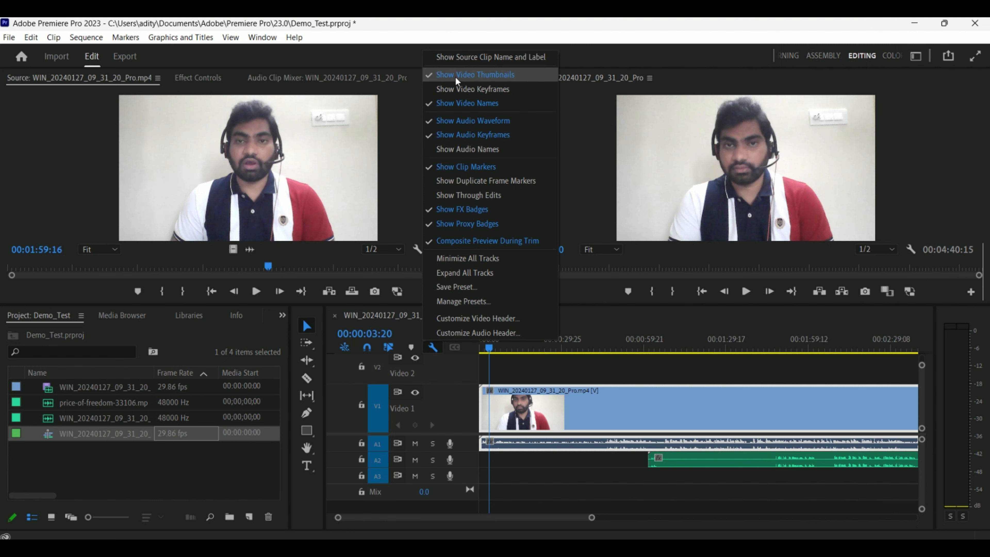
pyautogui.press('Escape')
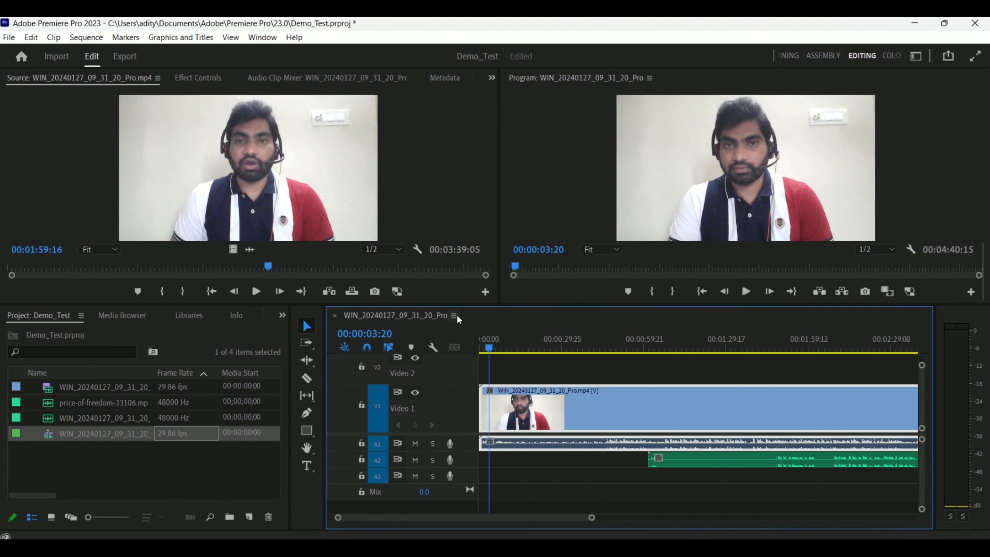
pyautogui.click(454, 316)
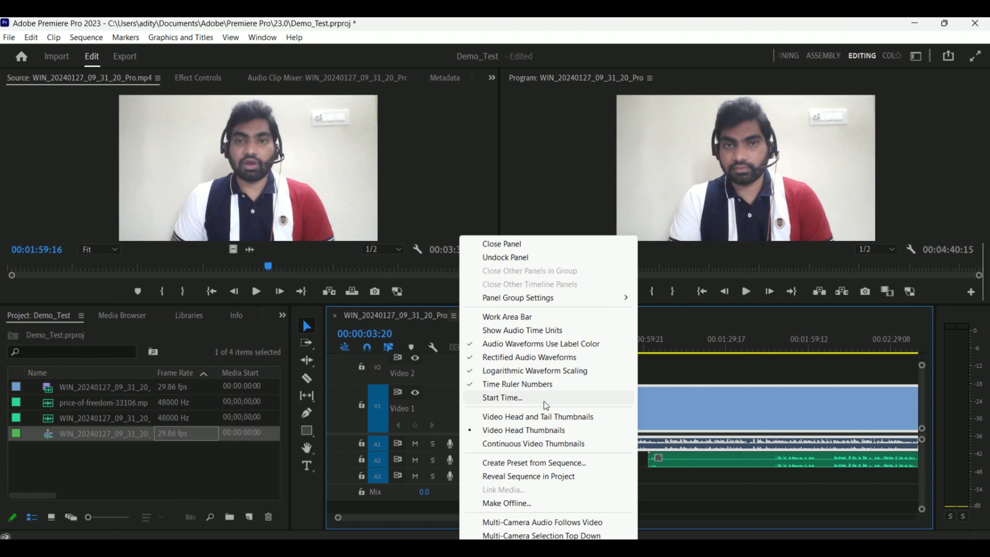
pyautogui.click(531, 417)
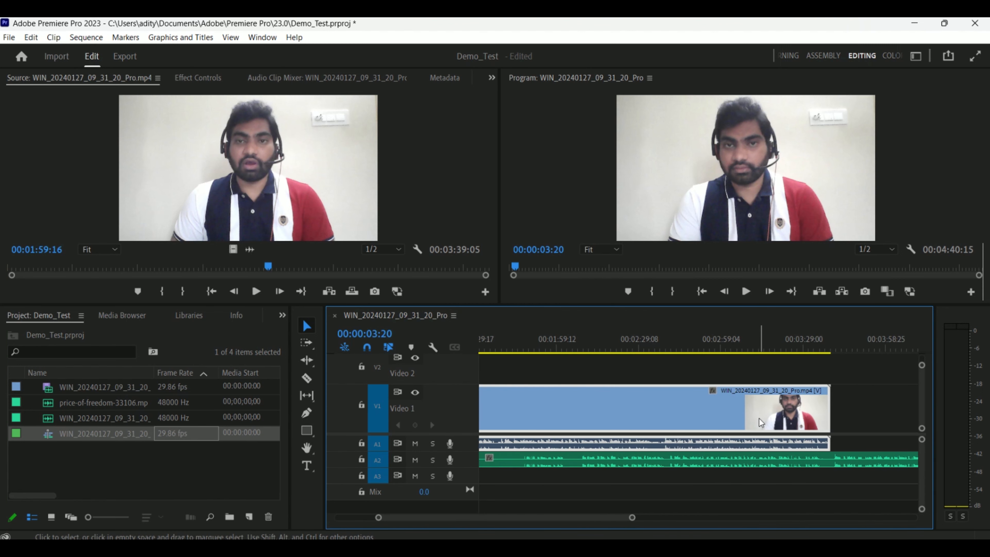
# Maximize the timeline to view the whole clip with its thumbnails, and open the V1 clip in the Source Monitor.
pyautogui.click(460, 318)
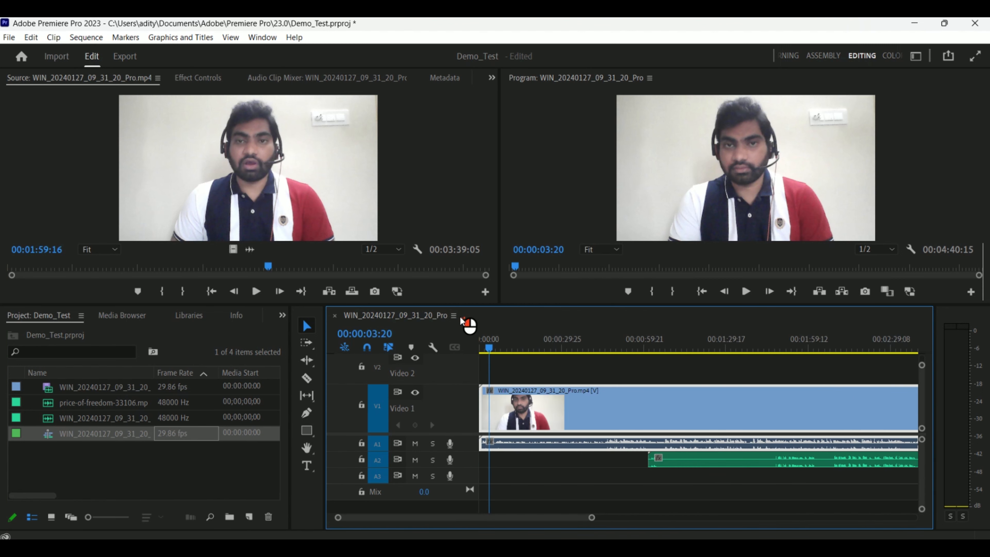
pyautogui.doubleClick(461, 318)
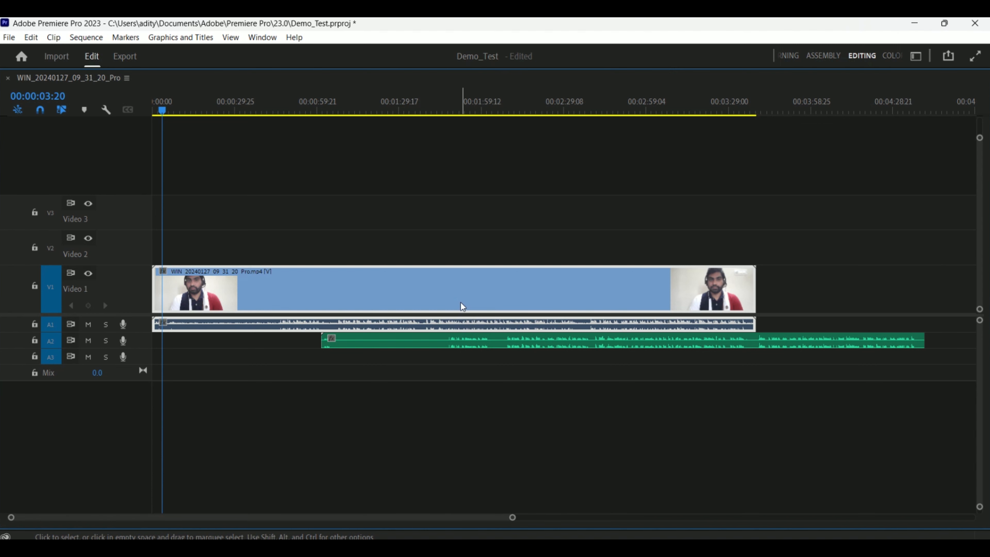
pyautogui.doubleClick(402, 302)
# Play the sequence briefly at about 00:00:47 and stop playback.
pyautogui.moveTo(513, 348); pyautogui.dragTo(602, 365)
pyautogui.press('space')
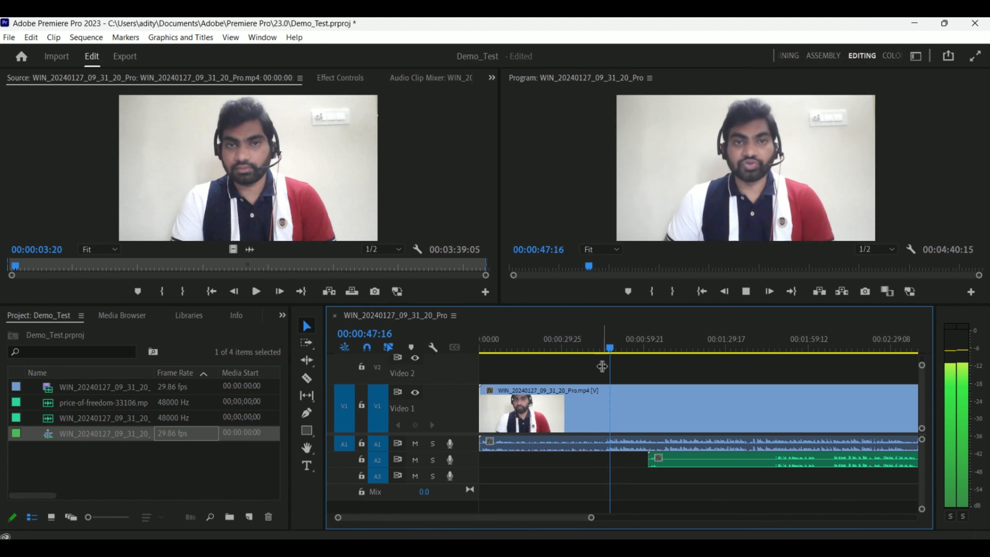
pyautogui.press('space')
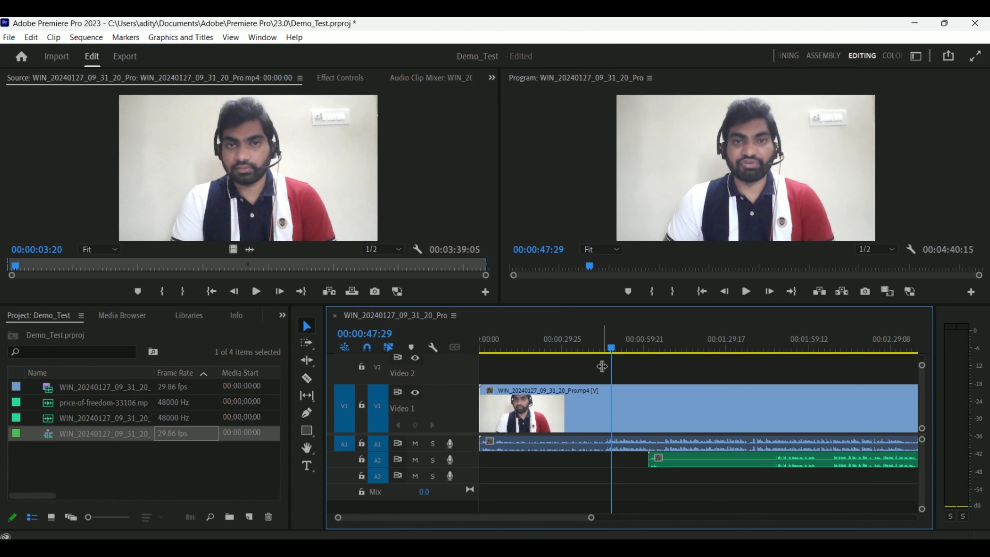
# Synchronize the V1/A1 video clip and the A2 audio clip using Audio as the synchronize point, with track channel 1.
pyautogui.click(703, 462)
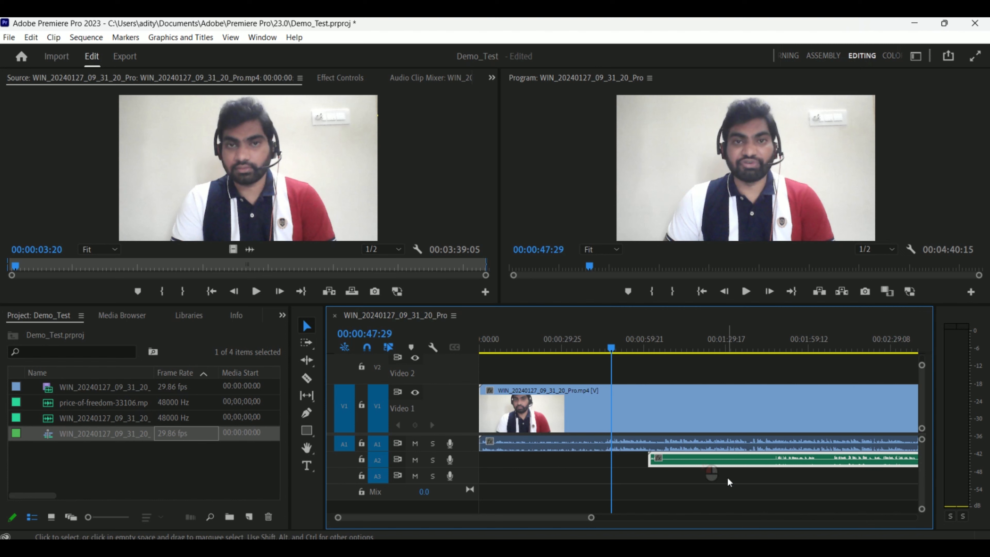
pyautogui.click(687, 418)
pyautogui.click(704, 464)
pyautogui.moveTo(669, 369); pyautogui.dragTo(704, 486)
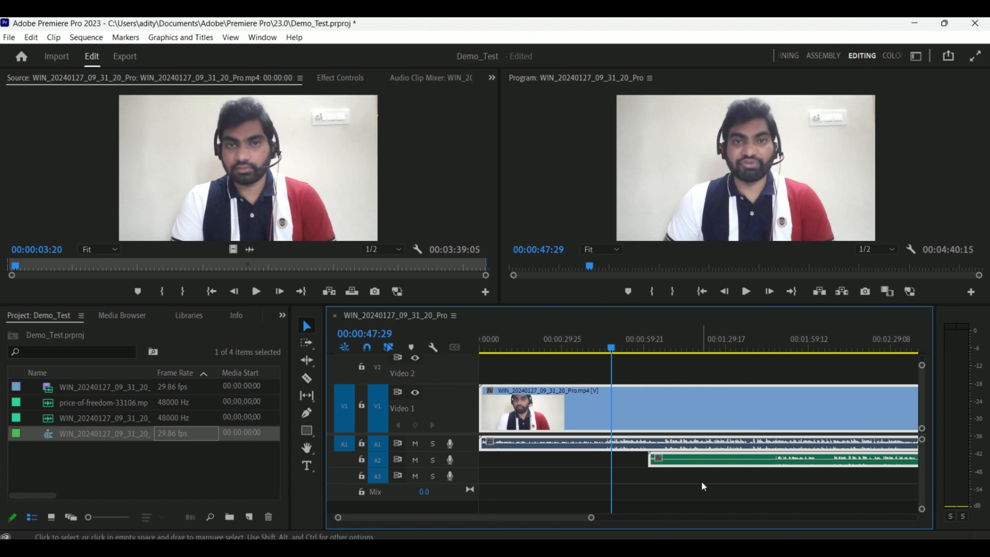
pyautogui.rightClick(711, 408)
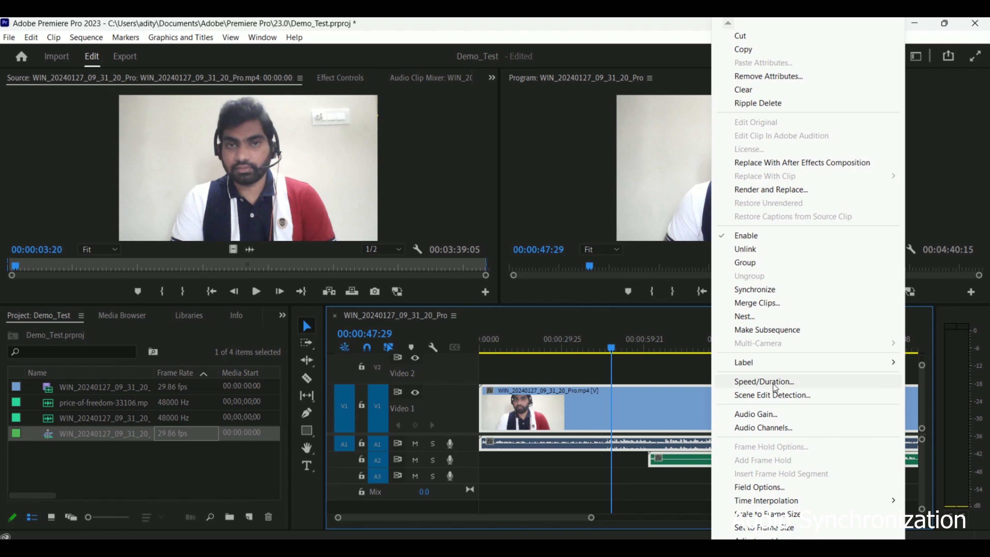
pyautogui.click(755, 290)
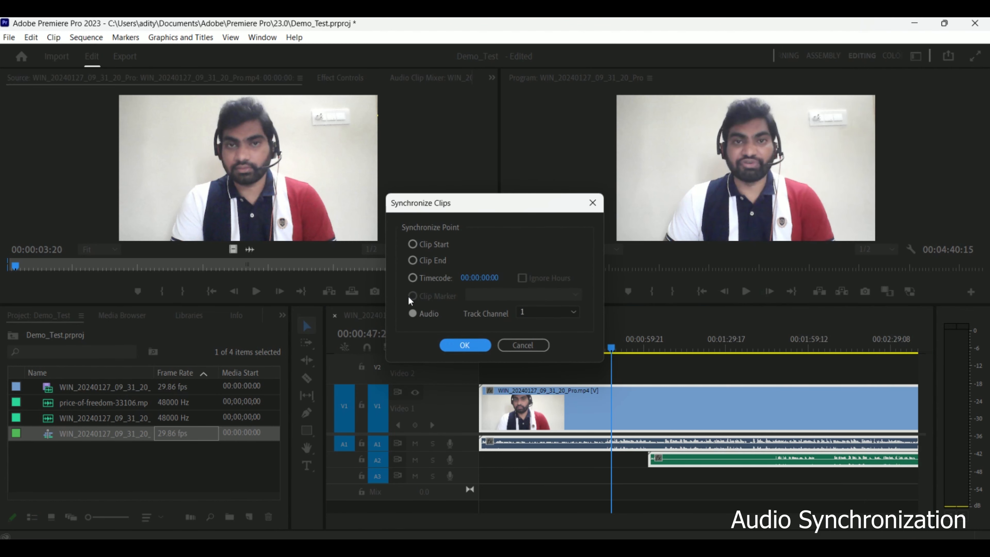
pyautogui.click(413, 314)
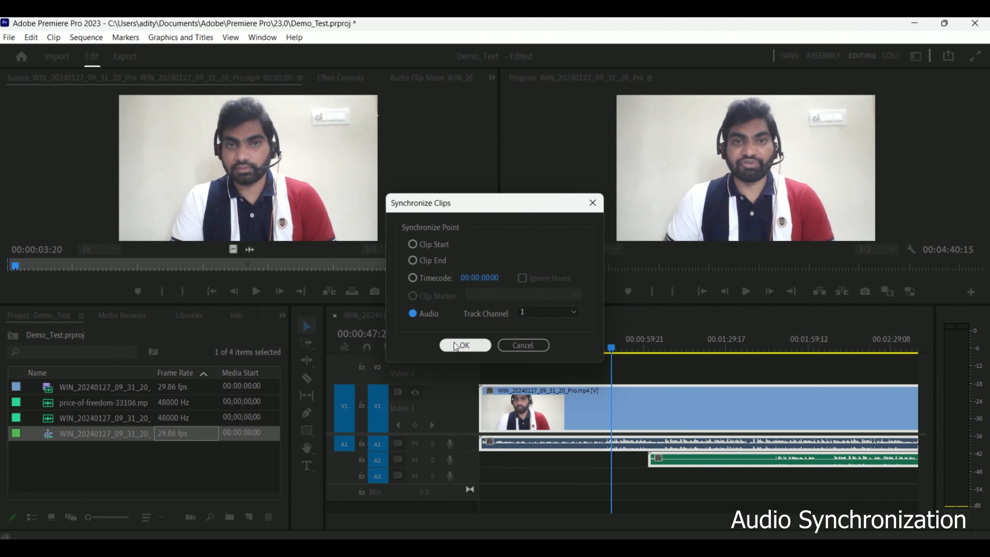
pyautogui.click(463, 346)
# Move the synchronized video and audio clips together to the start of the sequence and play from about 00:00:46.
pyautogui.scroll(-3, 693, 410)
pyautogui.scroll(3, 692, 410)
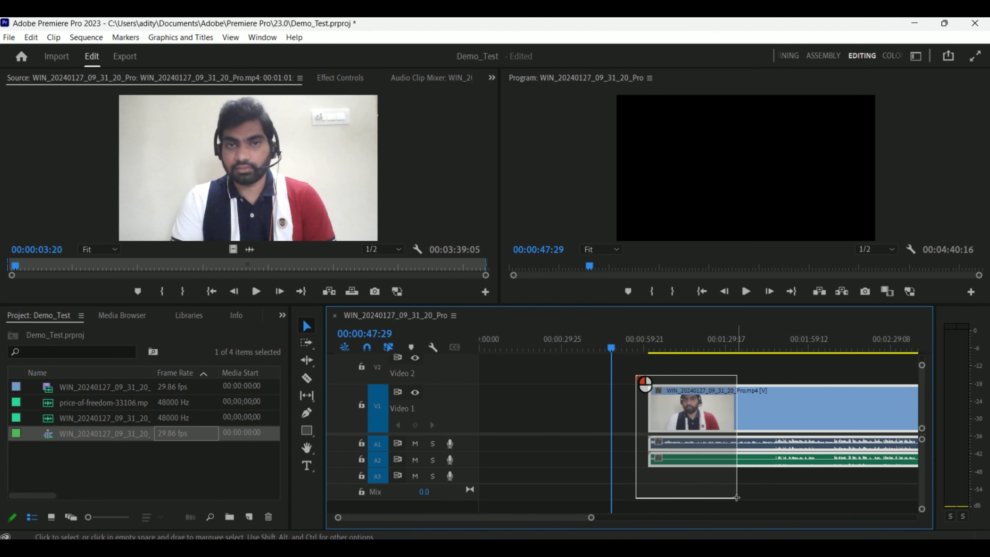
pyautogui.moveTo(718, 425); pyautogui.dragTo(557, 435)
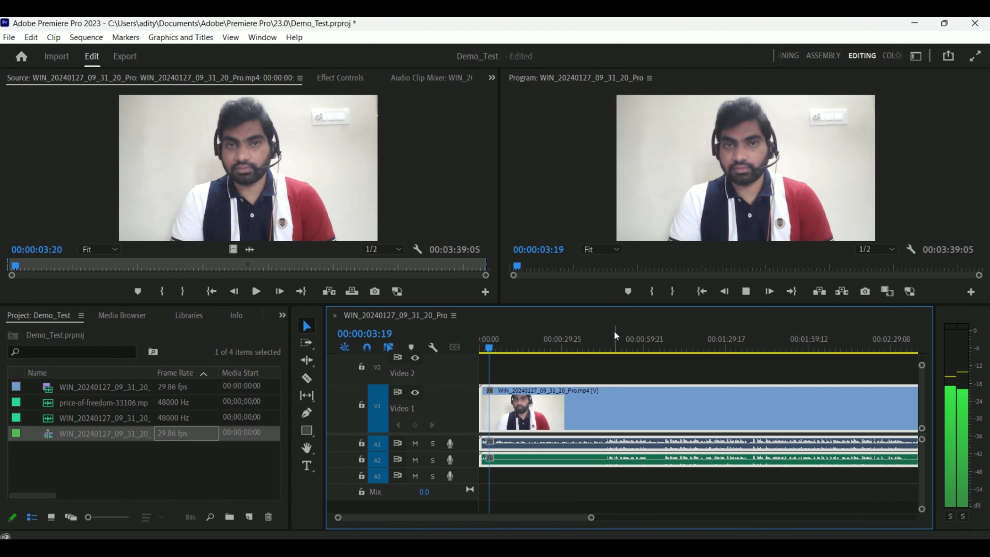
pyautogui.click(603, 336)
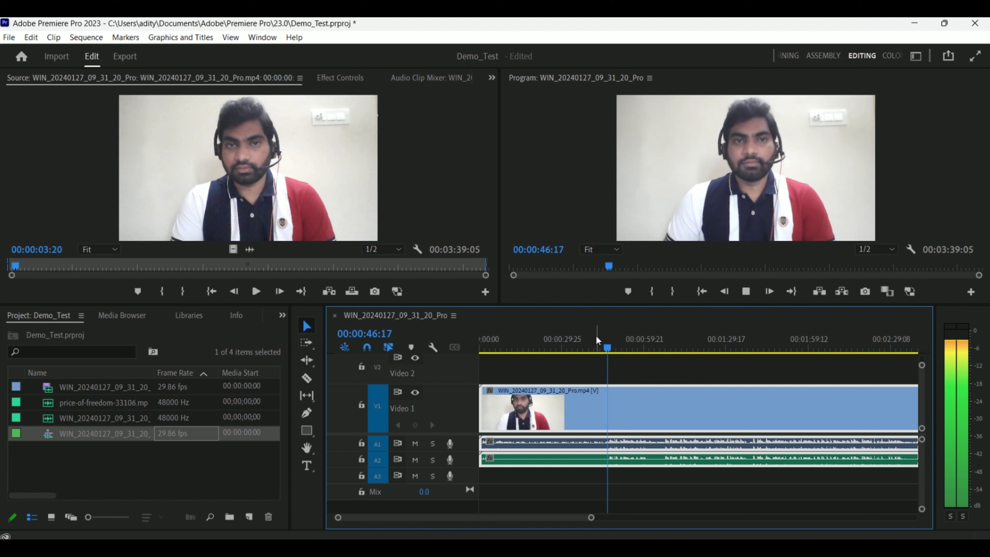
# Stop playback, try deleting the A1 audio clip while it is linked to the V1 video, and undo the deletion.
pyautogui.press('space')
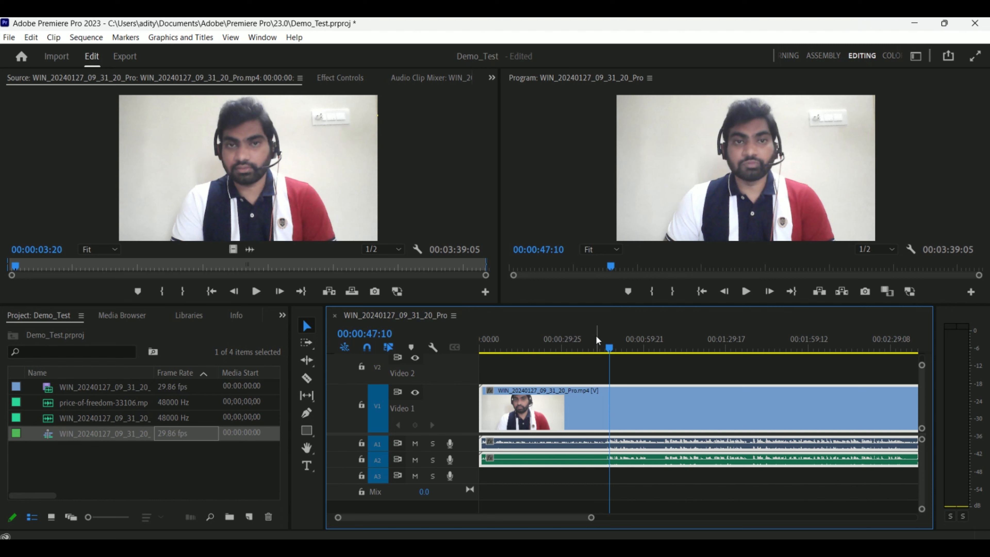
pyautogui.doubleClick(575, 446)
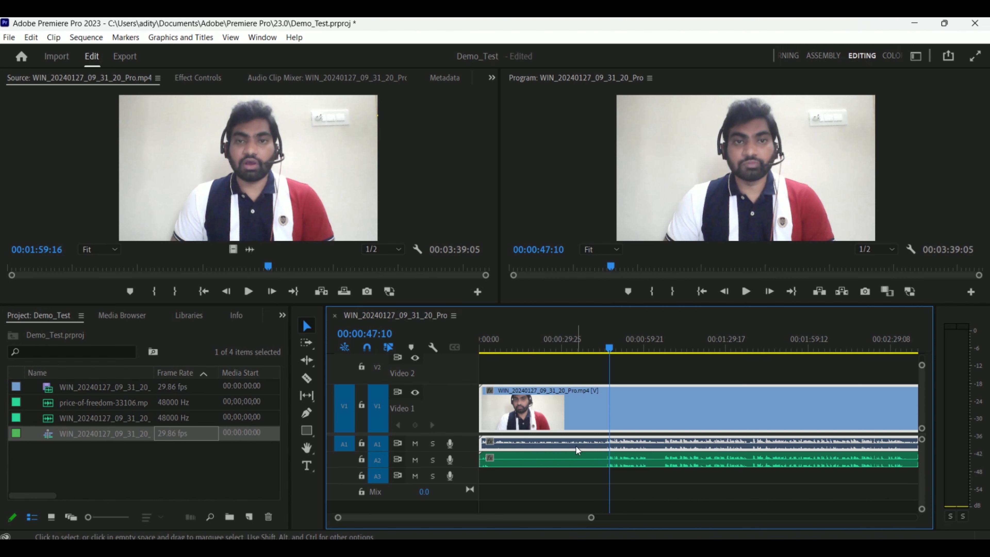
pyautogui.press('Delete')
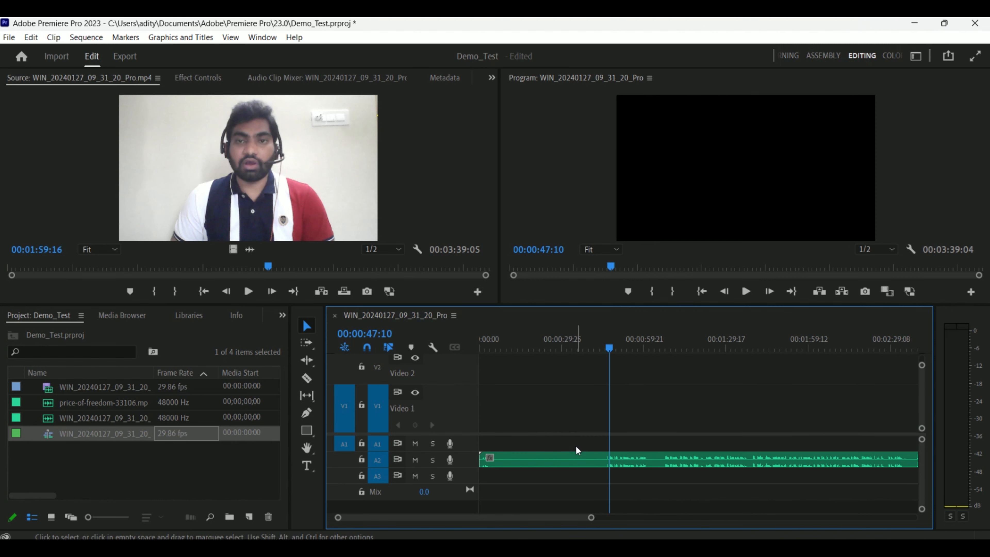
pyautogui.hotkey('ctrl', 'z')
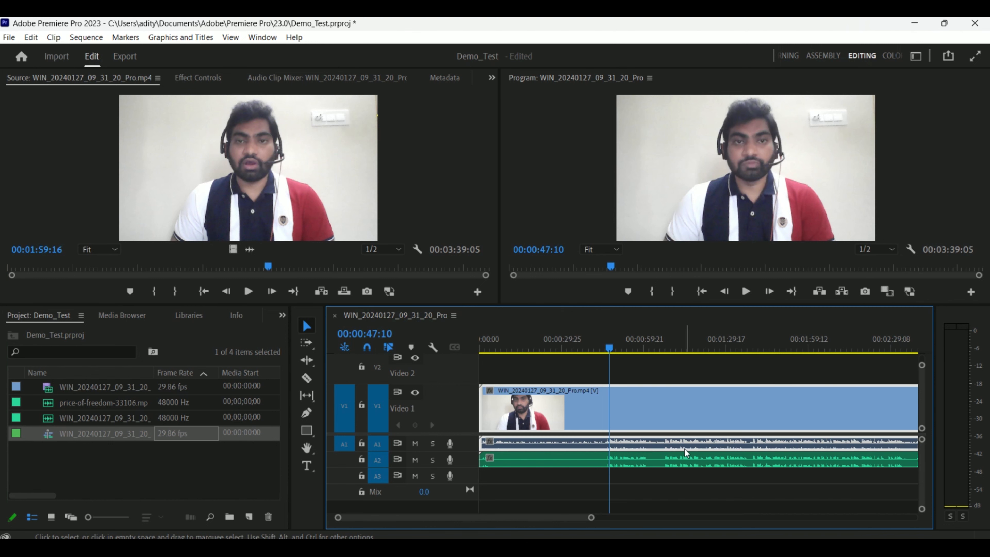
# Mute track A1, play the sequence from about 00:00:47 to hear only the A2 audio, and unmute A1.
pyautogui.click(417, 445)
pyautogui.press('space')
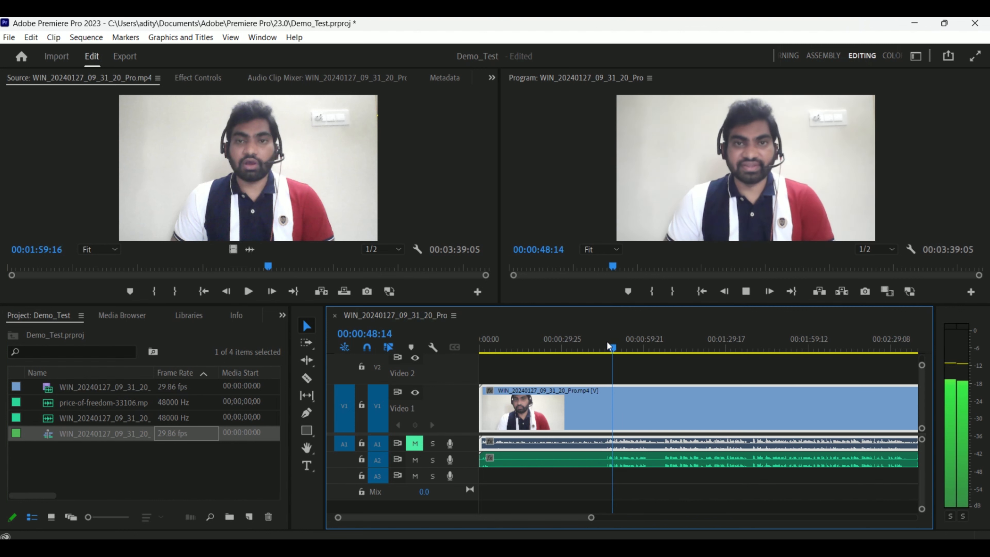
pyautogui.press('space')
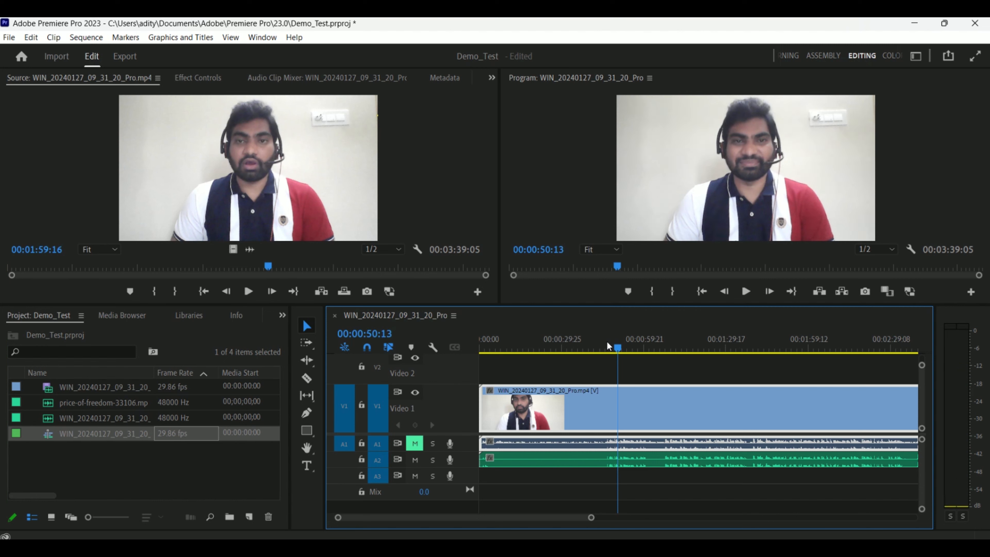
pyautogui.click(509, 448)
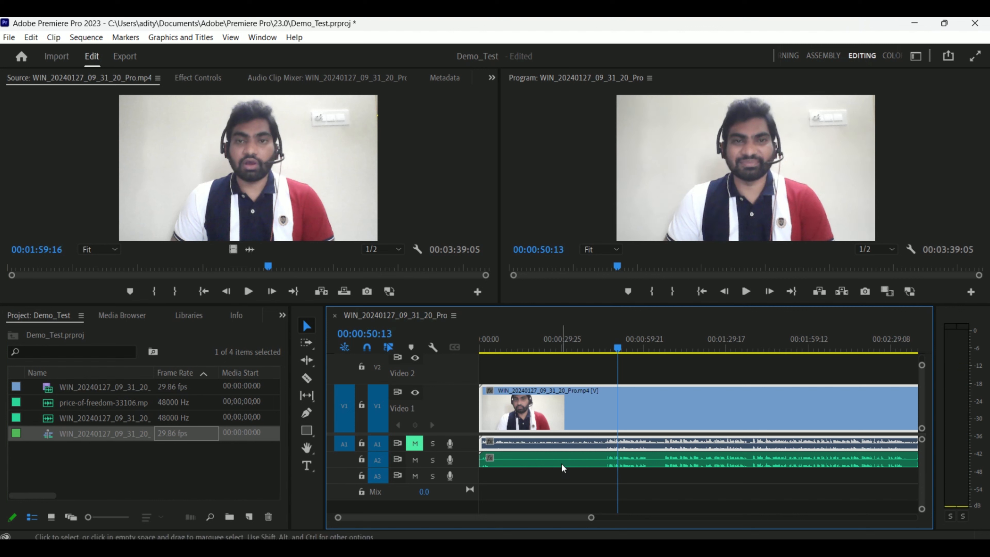
pyautogui.click(420, 445)
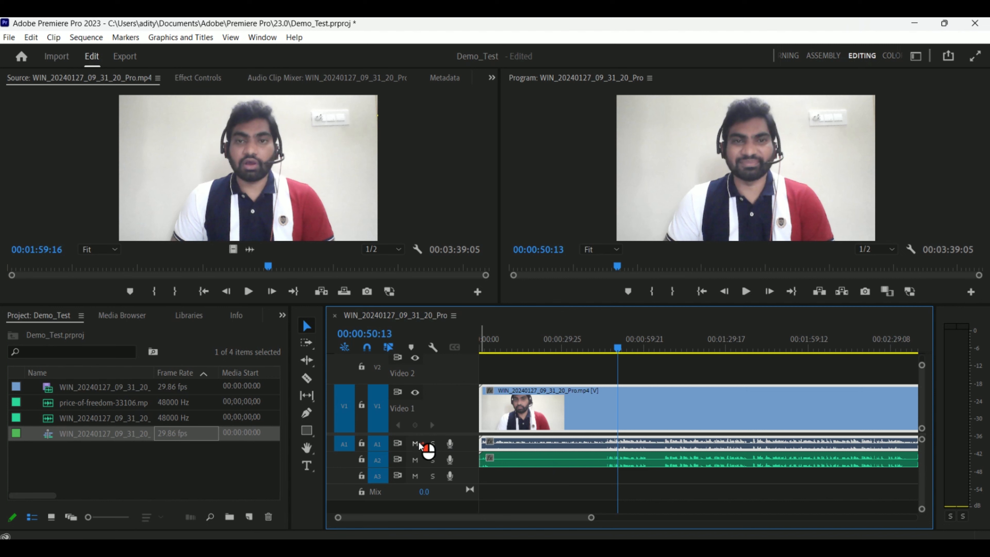
# Unlink the V1 video clip from its own audio and delete the A1 audio clip.
pyautogui.click(671, 408)
pyautogui.click(641, 445)
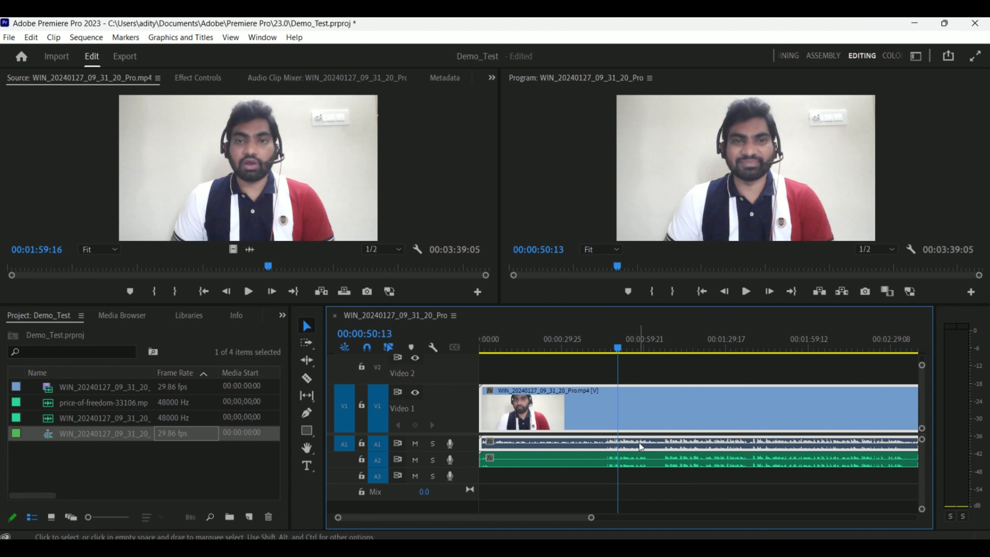
pyautogui.rightClick(626, 420)
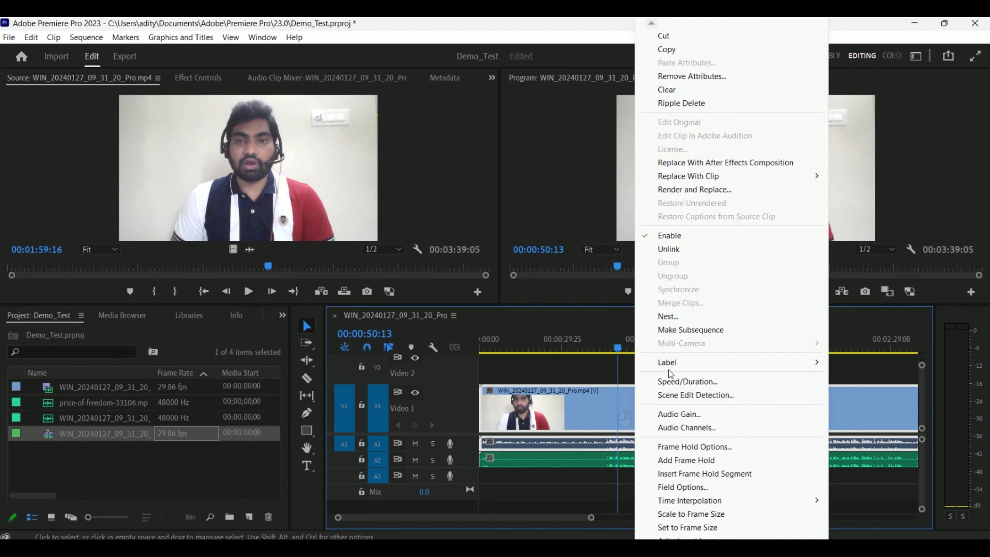
pyautogui.click(695, 250)
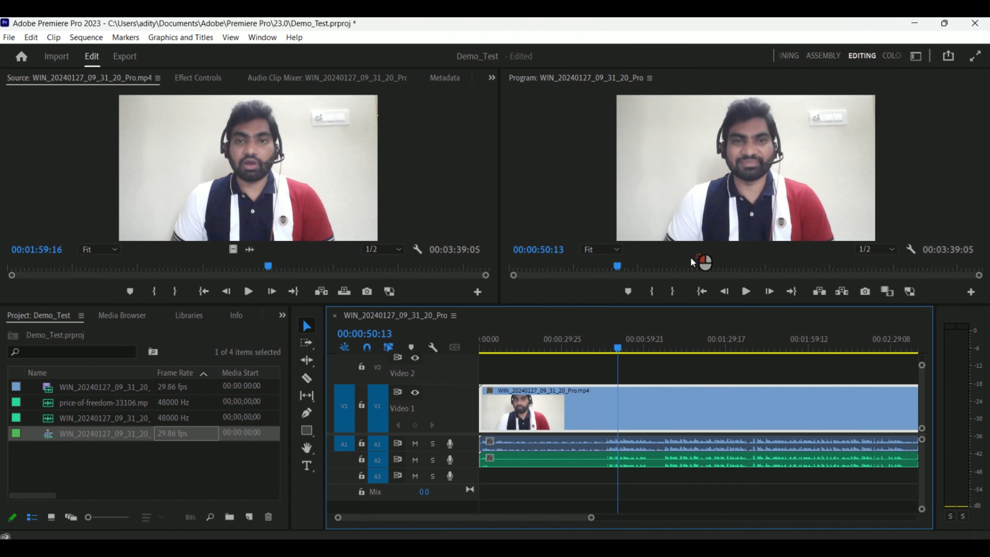
pyautogui.click(599, 444)
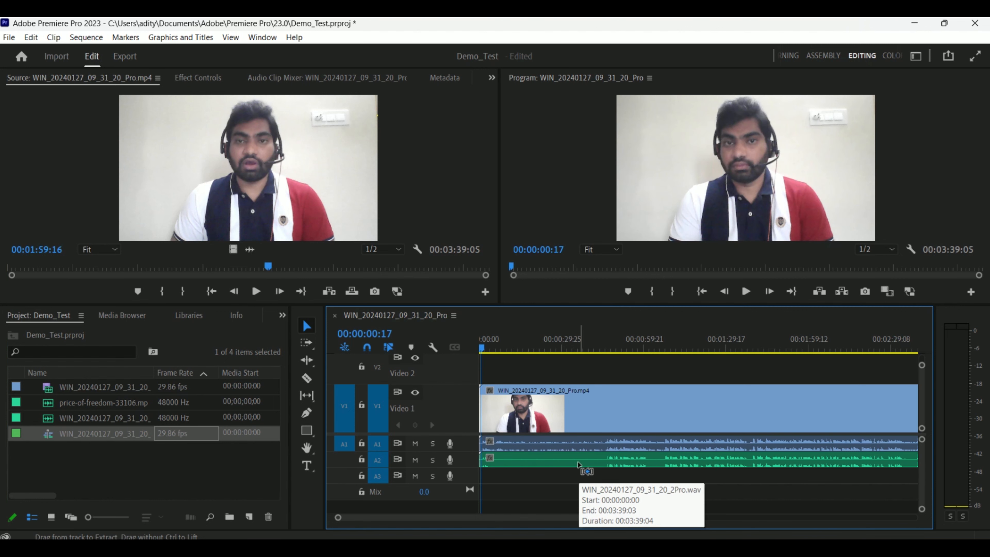
pyautogui.press('Delete')
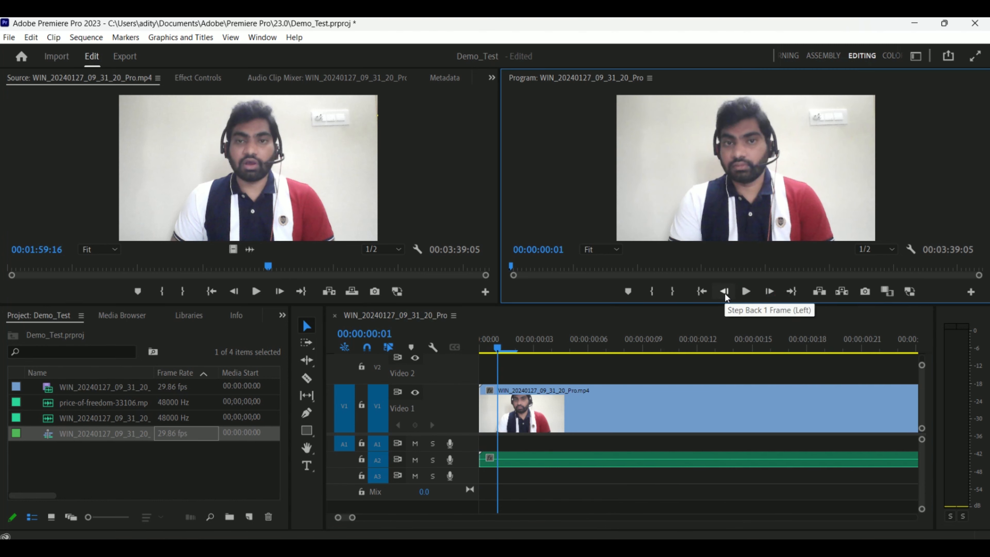
# Step the playhead by single frames at the sequence start, try shifting the V1 clip one frame later, and undo the shift.
pyautogui.click(725, 293)
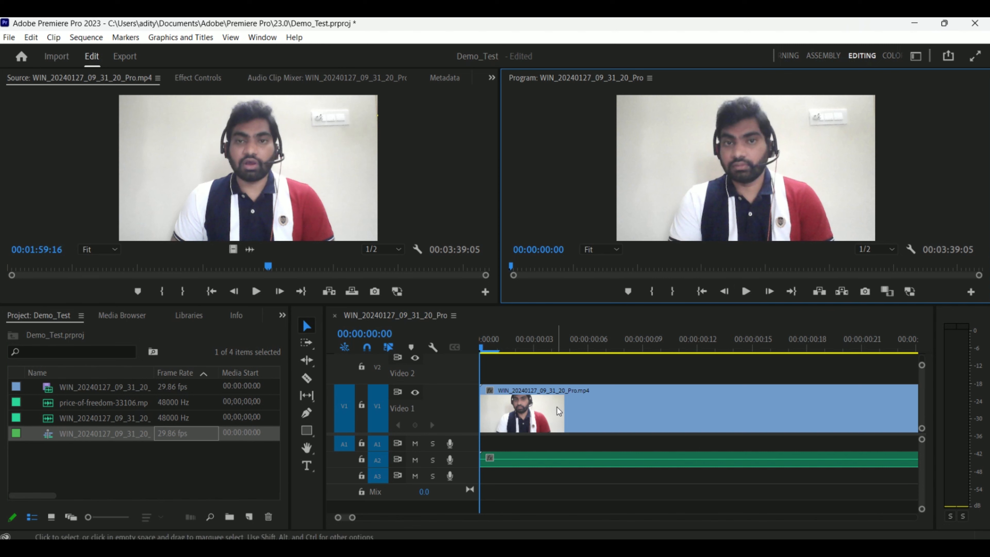
pyautogui.click(769, 291)
pyautogui.click(724, 292)
pyautogui.click(578, 409)
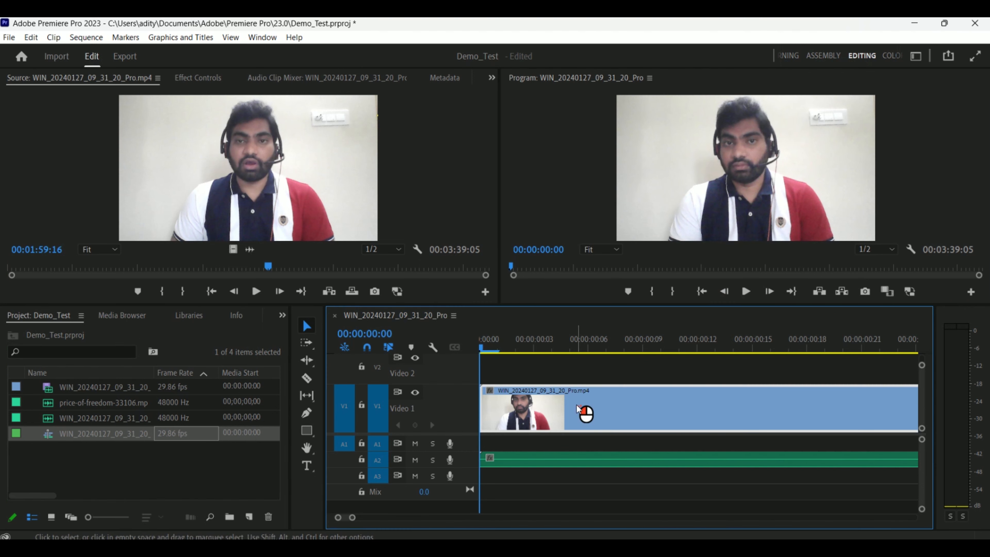
pyautogui.click(767, 291)
pyautogui.click(731, 292)
pyautogui.click(774, 291)
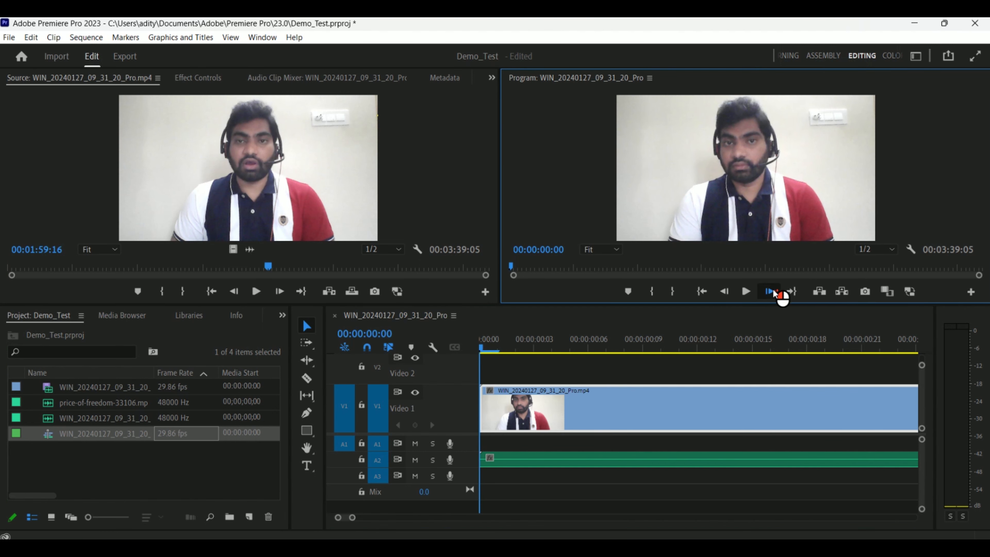
pyautogui.moveTo(536, 406); pyautogui.dragTo(554, 407)
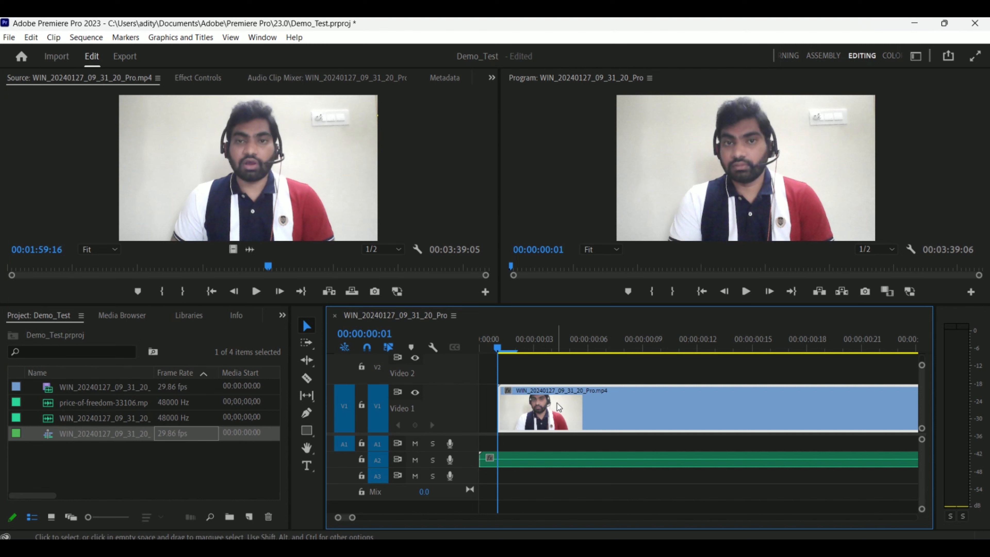
pyautogui.hotkey('ctrl', 'z')
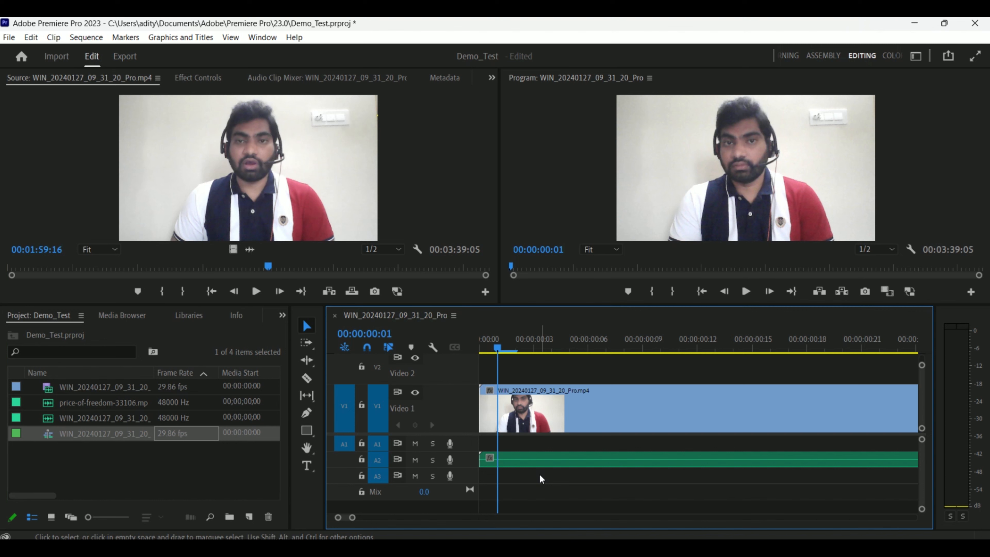
pyautogui.hotkey('ctrl', '-')
pyautogui.hotkey('ctrl', '-')
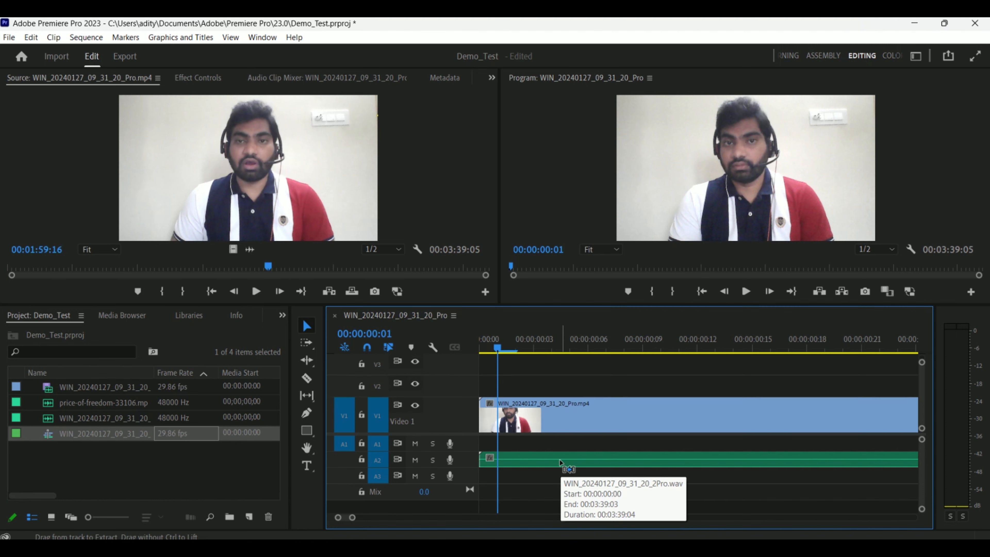
pyautogui.hotkey('ctrl', '=')
pyautogui.hotkey('ctrl', '=')
pyautogui.hotkey('ctrl', '-')
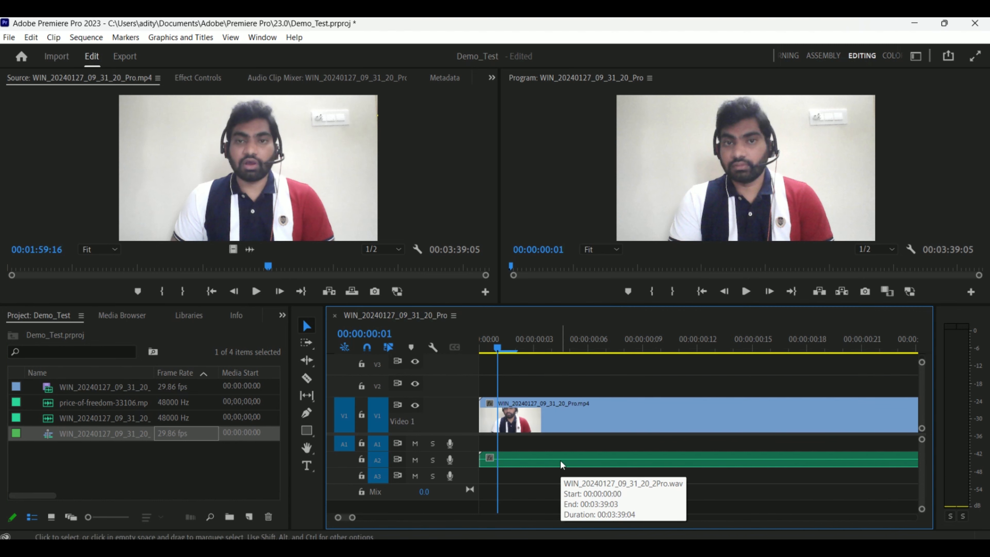
pyautogui.click(569, 345)
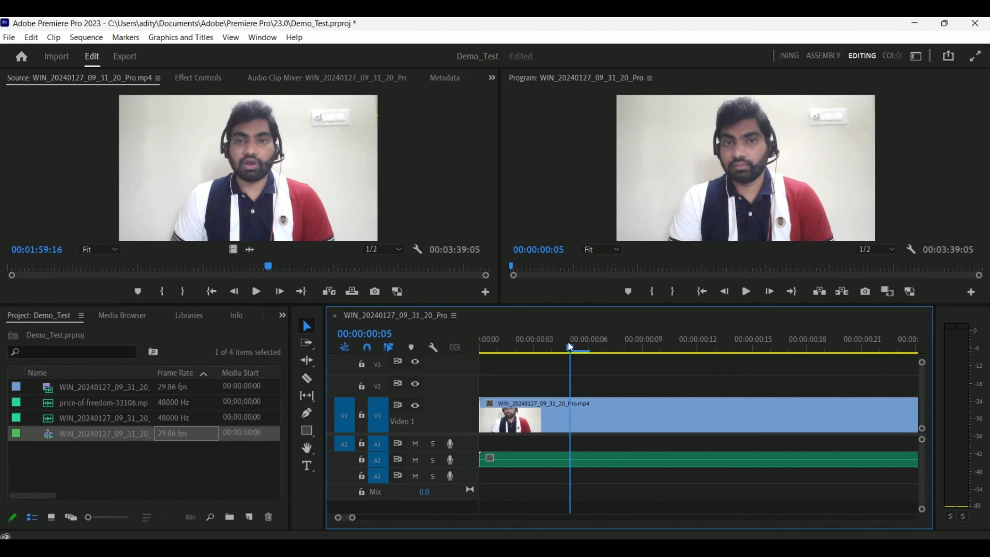
pyautogui.hotkey('ctrl', '-')
pyautogui.hotkey('ctrl', '=')
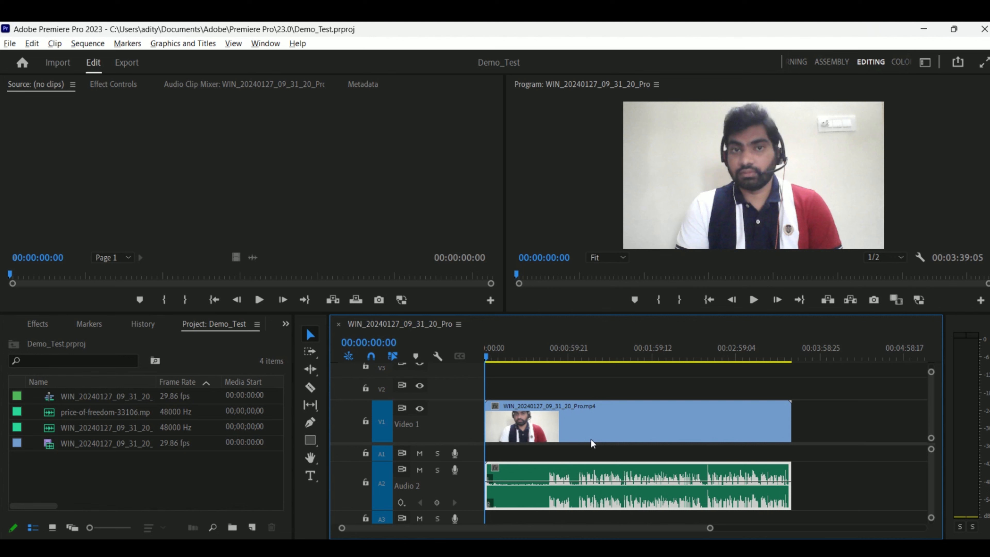
# Move the A2 audio clip up to track A1 and link it with the V1 video clip.
pyautogui.click(620, 429)
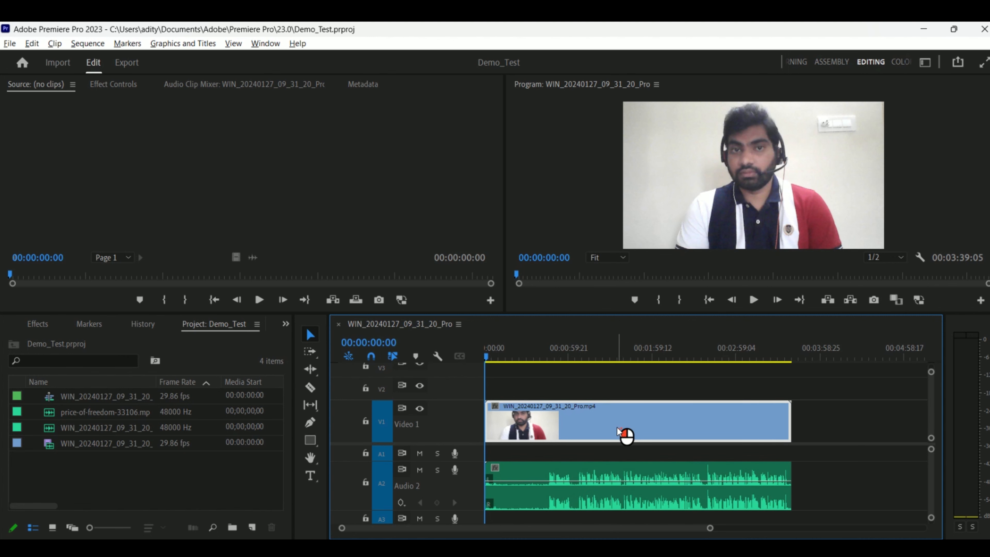
pyautogui.moveTo(625, 484); pyautogui.dragTo(614, 461)
pyautogui.click(706, 485)
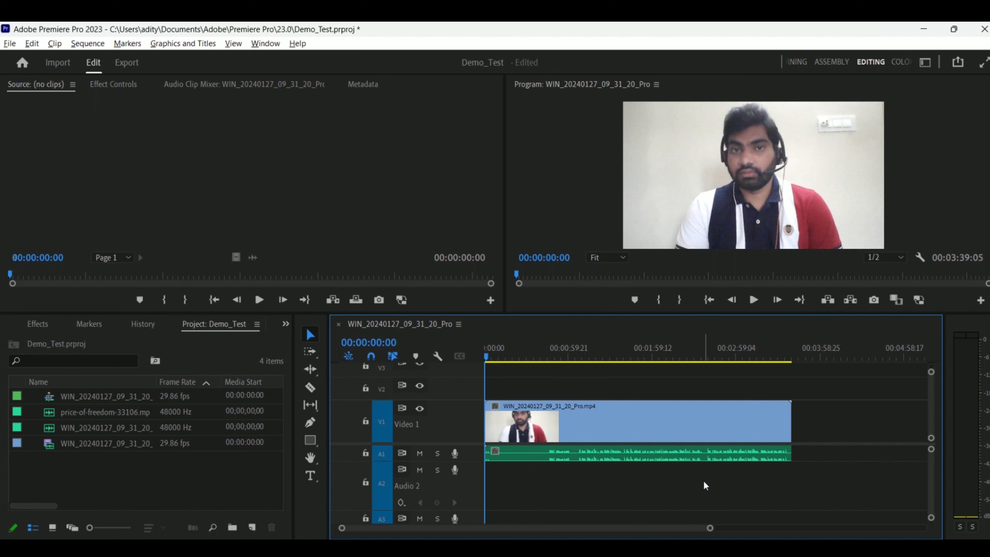
pyautogui.moveTo(833, 390); pyautogui.dragTo(720, 489)
pyautogui.rightClick(685, 423)
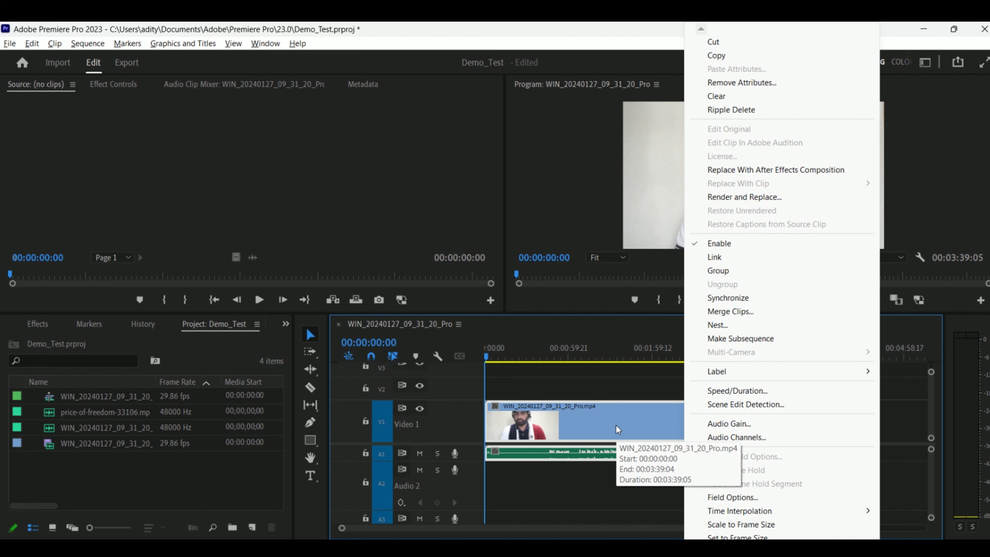
pyautogui.click(708, 260)
# Move the linked video and audio clips together later in the sequence so they start at about 00:00:35.
pyautogui.moveTo(634, 429); pyautogui.dragTo(778, 448)
pyautogui.click(707, 504)
pyautogui.moveTo(699, 431); pyautogui.dragTo(514, 425)
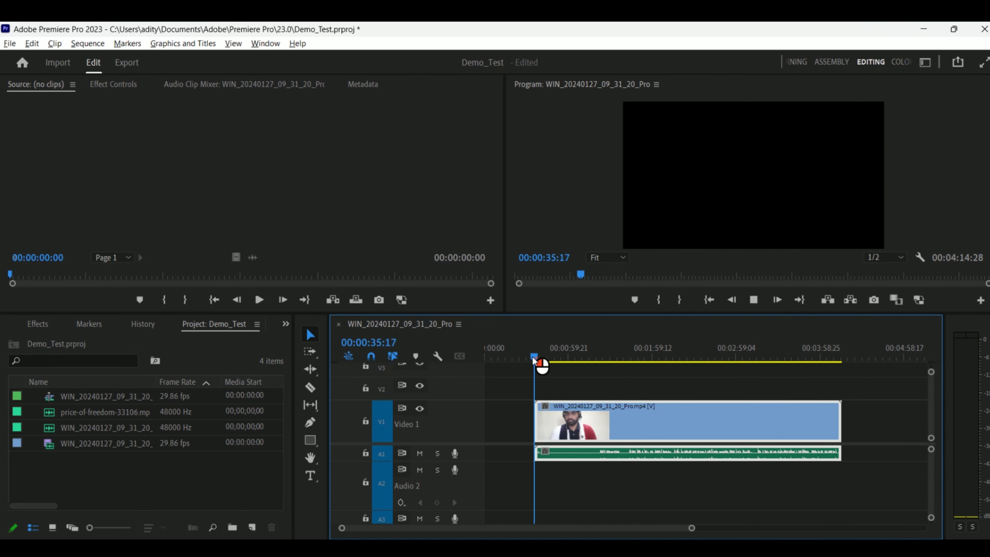
# Play the clips' opening from about 00:00:35, move the playhead to about 00:01:20, and enlarge track A1 to show its waveform.
pyautogui.moveTo(535, 360); pyautogui.dragTo(537, 361)
pyautogui.press('space')
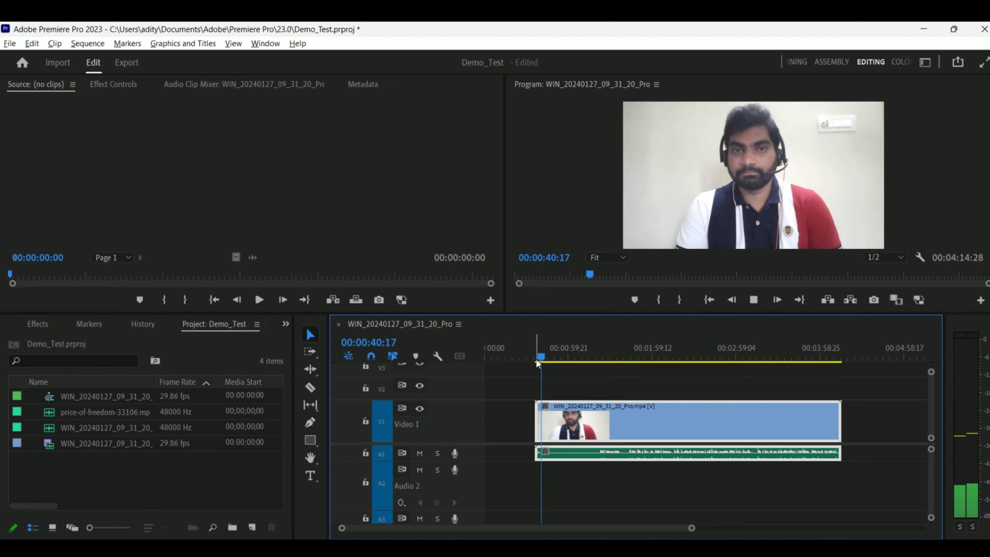
pyautogui.press('space')
pyautogui.moveTo(568, 353); pyautogui.dragTo(597, 355)
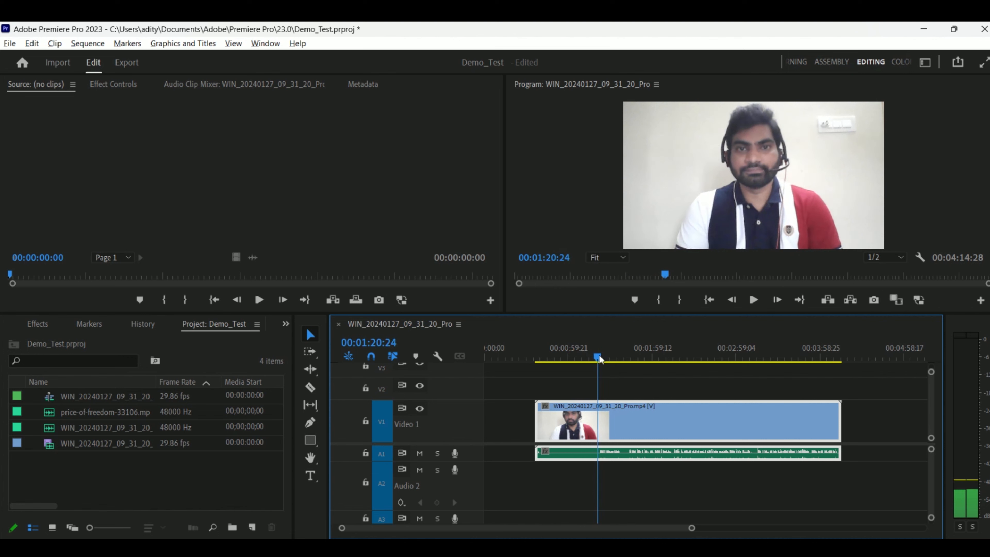
pyautogui.doubleClick(474, 460)
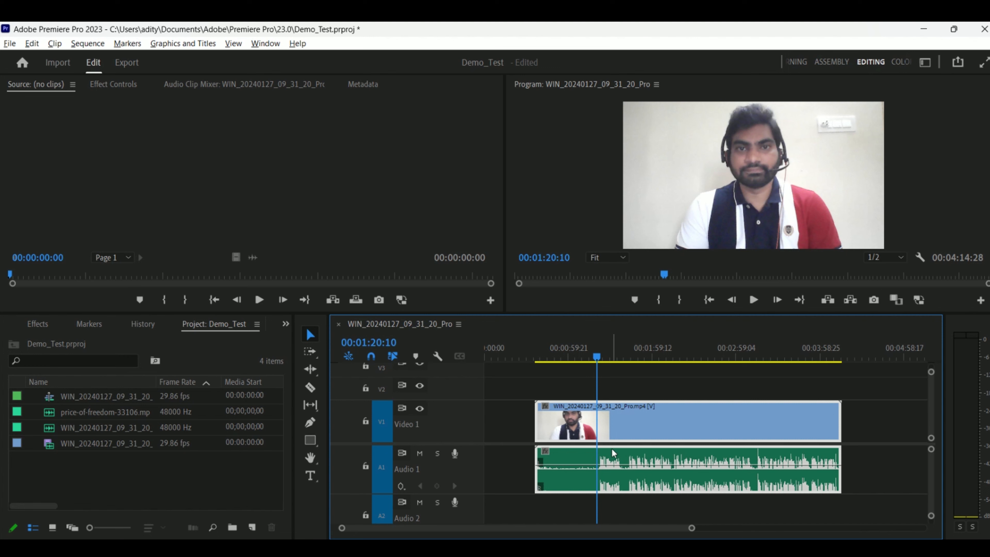
# Try trimming the linked clips' opening up to about 00:01:20, and restore the untrimmed clips to the sequence start.
pyautogui.click(538, 413)
pyautogui.moveTo(538, 413); pyautogui.dragTo(601, 426)
pyautogui.press('space')
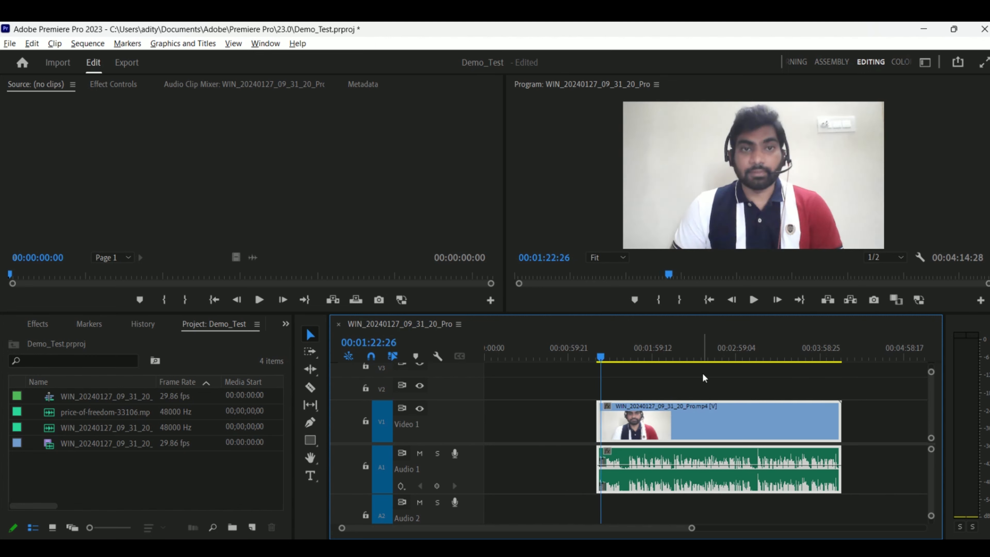
pyautogui.click(531, 424)
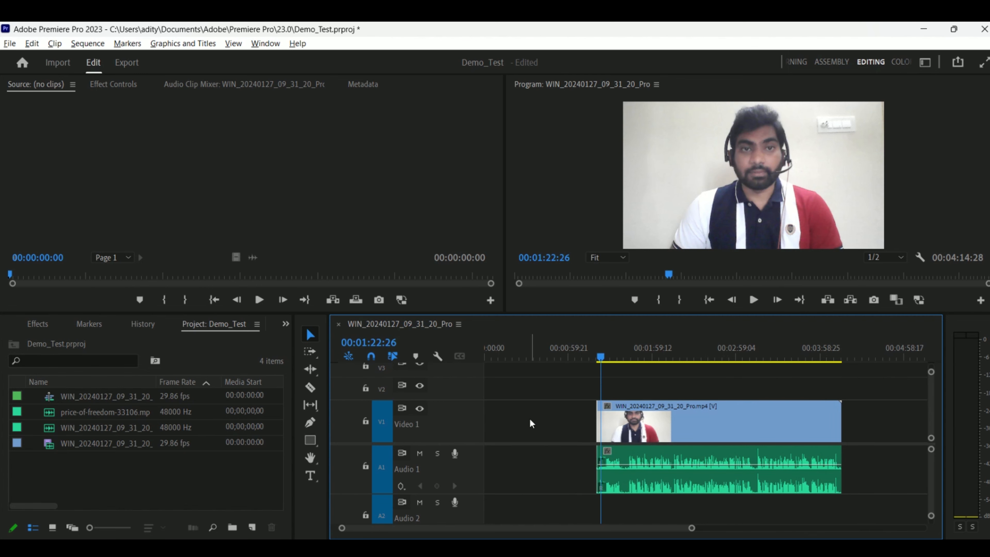
pyautogui.press('Delete')
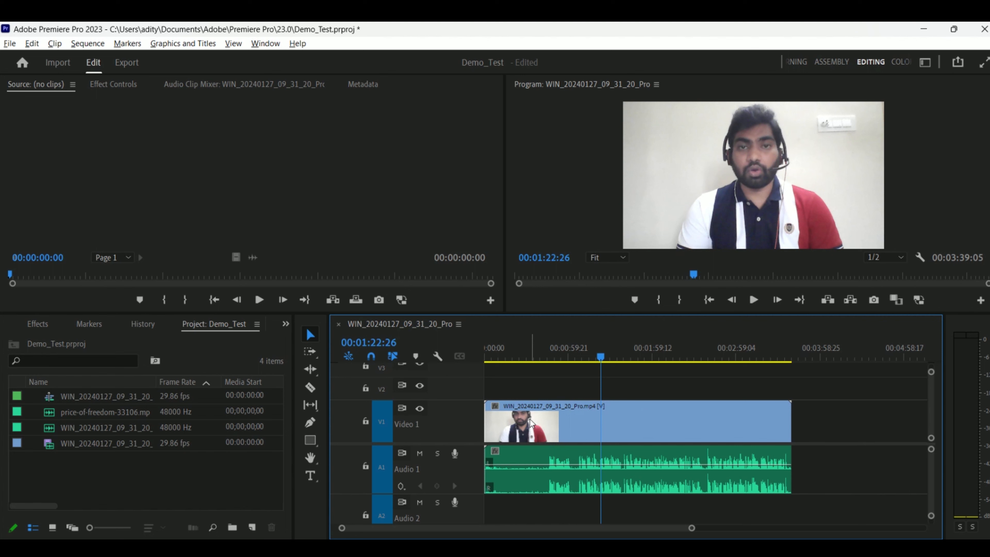
# Split the linked V1 and A1 clips with the Razor tool at 00:00:45:29, where the speech waveform begins.
pyautogui.click(311, 389)
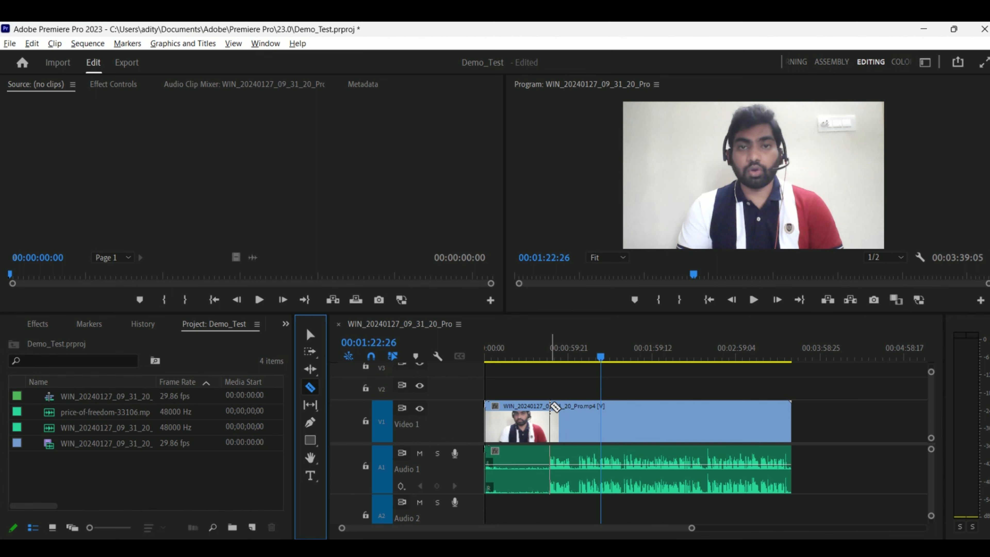
pyautogui.click(609, 344)
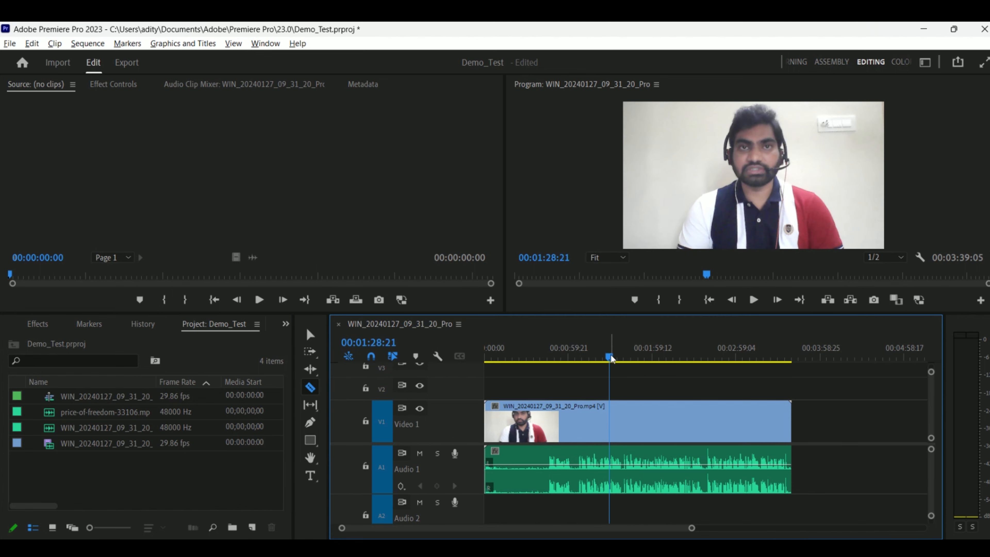
pyautogui.moveTo(610, 357); pyautogui.dragTo(552, 362)
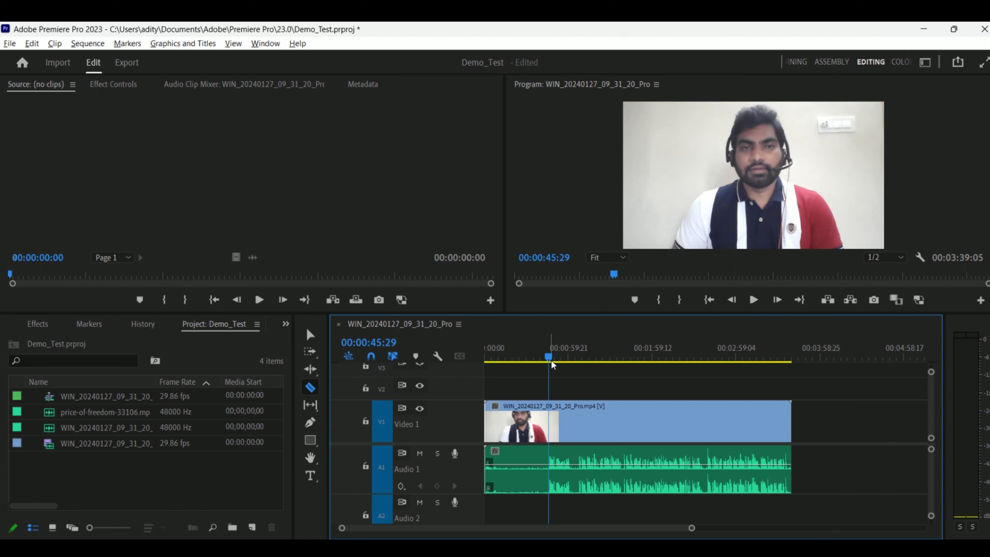
pyautogui.click(554, 408)
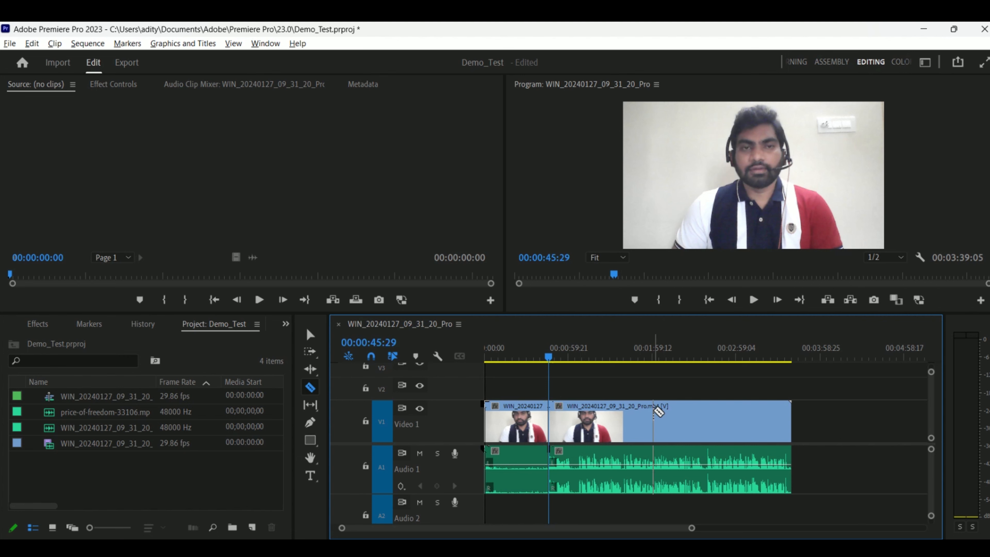
# Delete the silent opening segment and move the remaining linked clips to the sequence start.
pyautogui.click(312, 335)
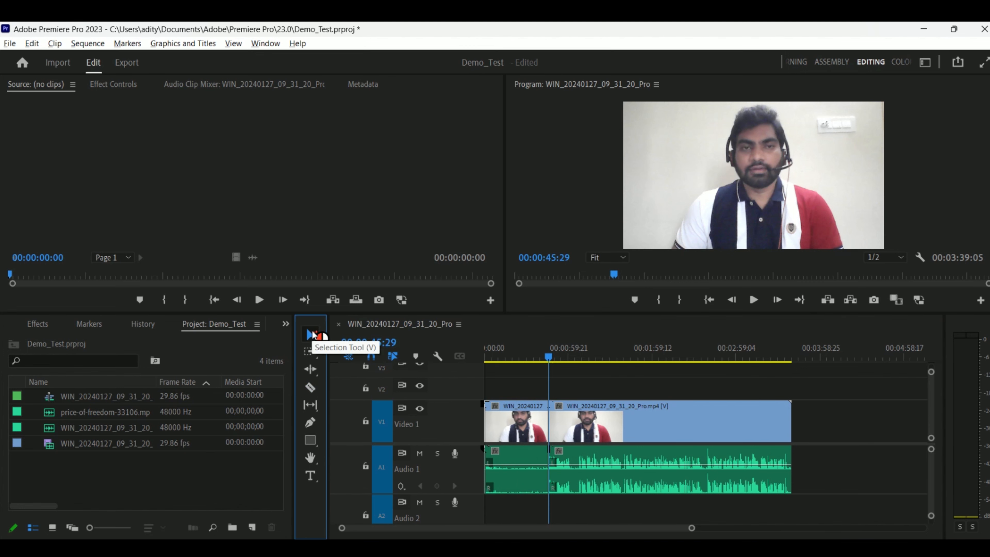
pyautogui.click(524, 420)
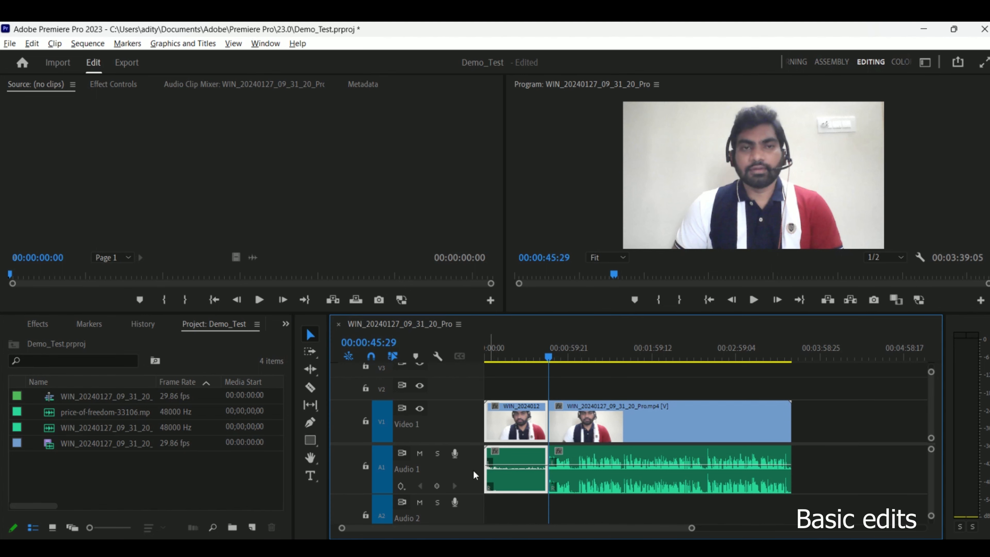
pyautogui.press('Delete')
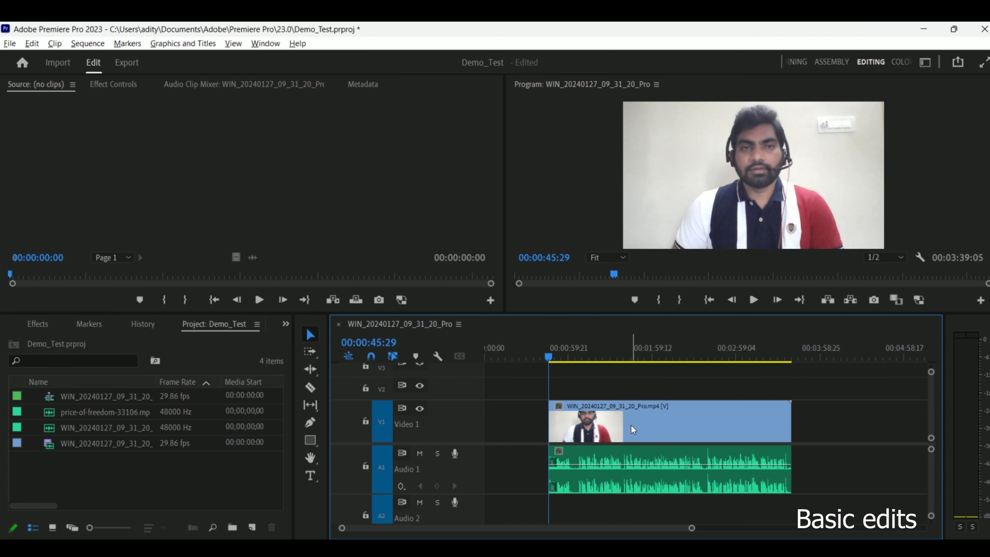
pyautogui.moveTo(631, 425); pyautogui.dragTo(550, 423)
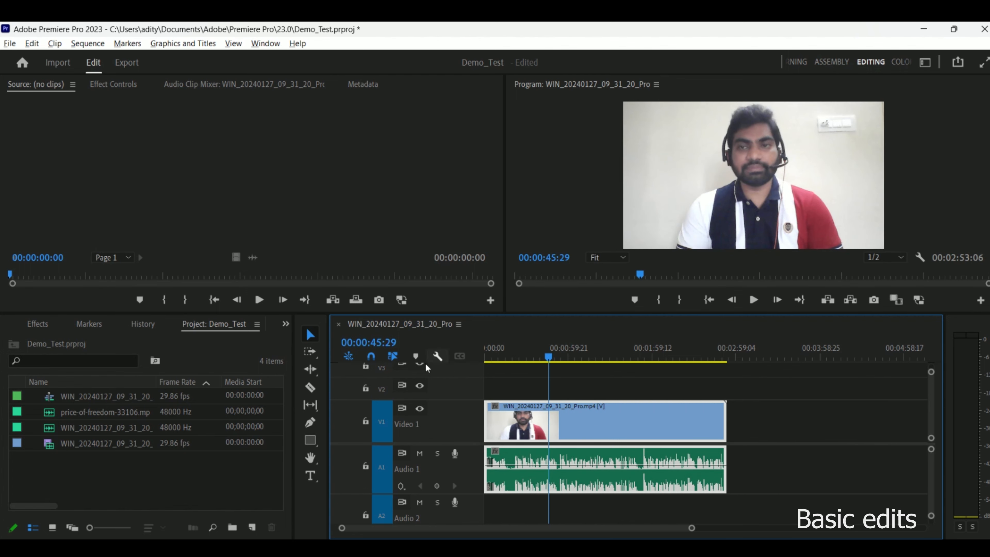
# Split the linked video and audio clips with the Razor tool at about 00:00:50 and at 00:01:51:28.
pyautogui.click(310, 386)
pyautogui.click(547, 362)
pyautogui.moveTo(548, 365)
pyautogui.mouseDown()
pyautogui.moveTo(499, 361)
pyautogui.moveTo(558, 359)
pyautogui.mouseUp()
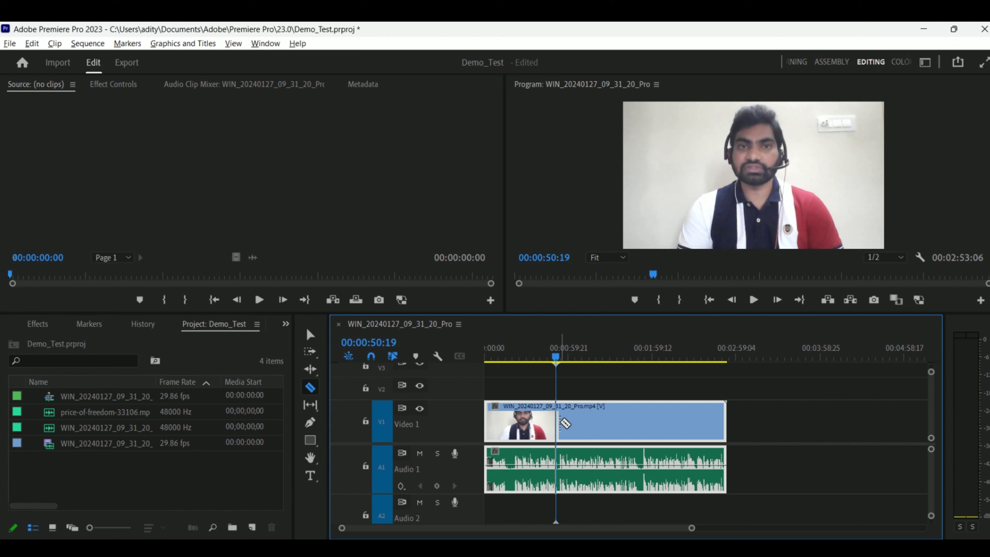
pyautogui.click(558, 423)
pyautogui.press('space')
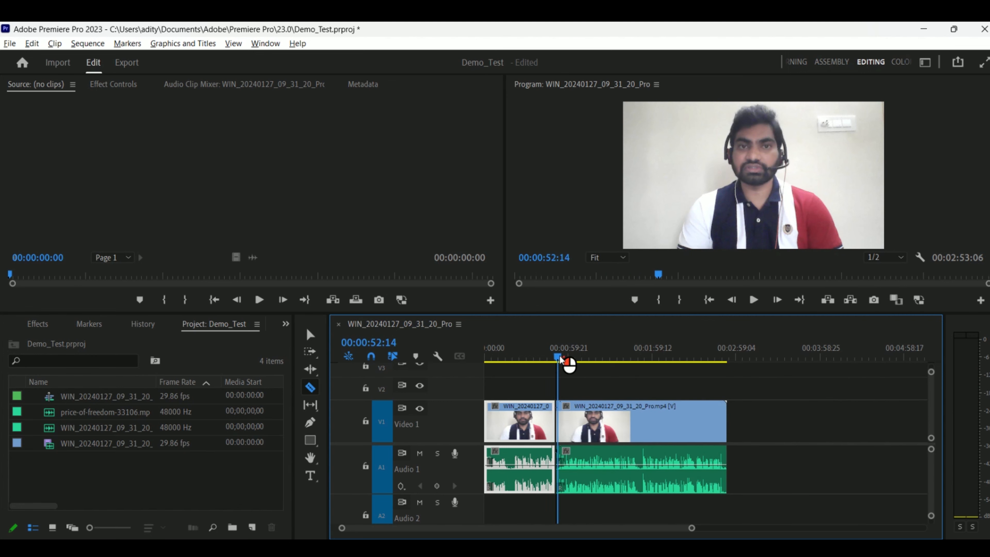
pyautogui.press('space')
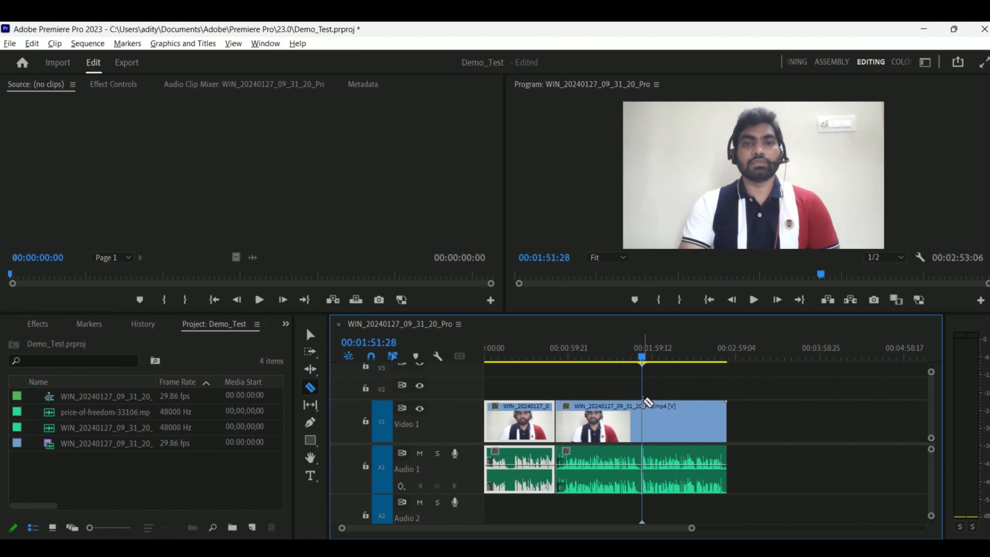
pyautogui.click(643, 402)
pyautogui.press('v')
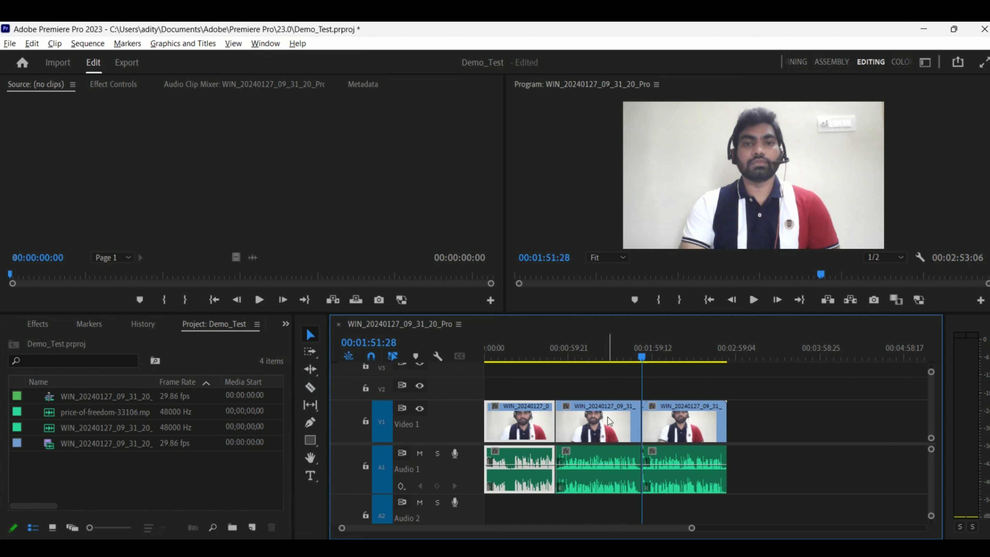
# Delete the middle linked segment and move the last segment earlier to start at 00:01:25:28.
pyautogui.click(605, 420)
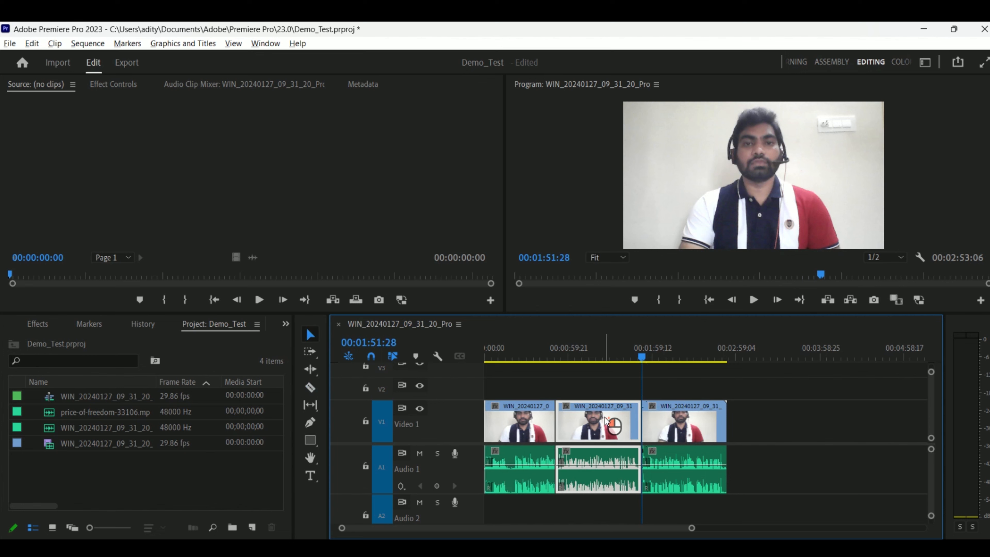
pyautogui.press('Delete')
pyautogui.moveTo(666, 412); pyautogui.dragTo(630, 414)
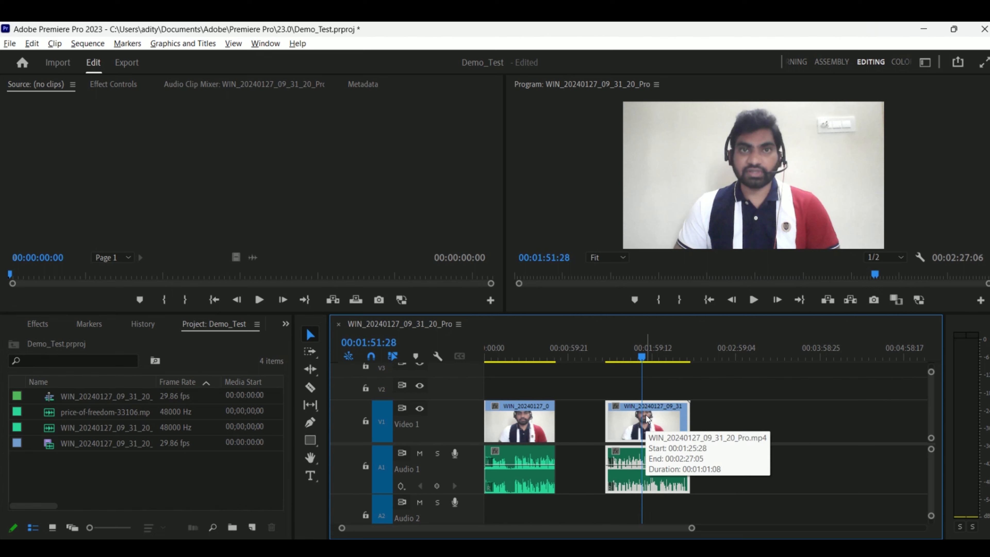
# Undo the segment move, the middle deletion and both razor cuts.
pyautogui.hotkey('ctrl', 'z')
pyautogui.hotkey('ctrl', 'z')
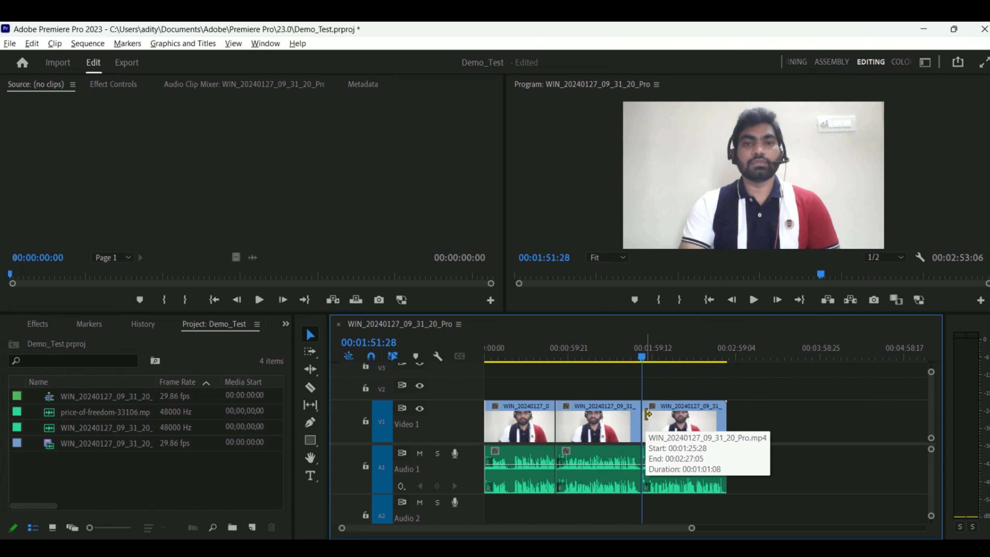
pyautogui.hotkey('ctrl', 'z')
pyautogui.hotkey('ctrl', 'z')
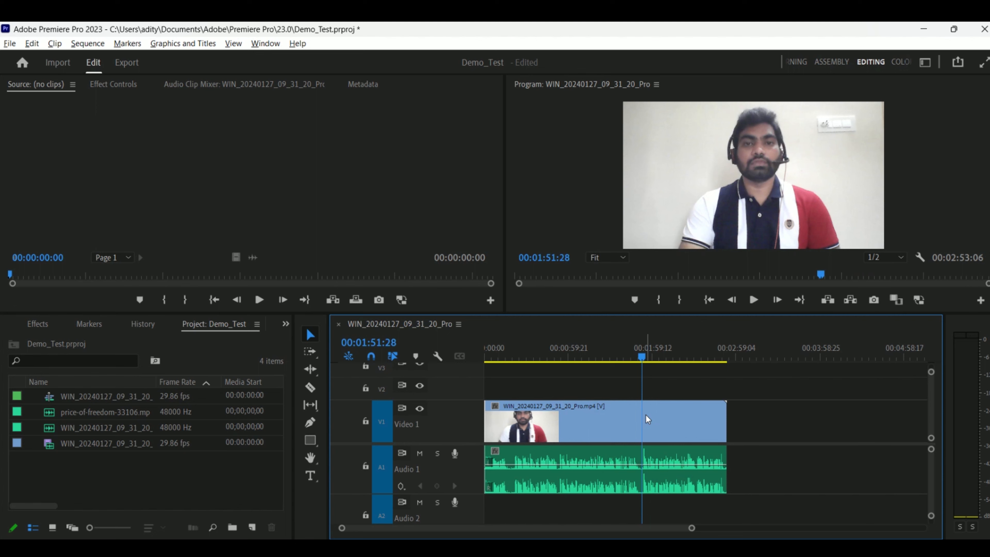
# Select price-of-freedom-33106.mp3 in the project, shrink audio track A1 and enlarge track A2.
pyautogui.click(561, 488)
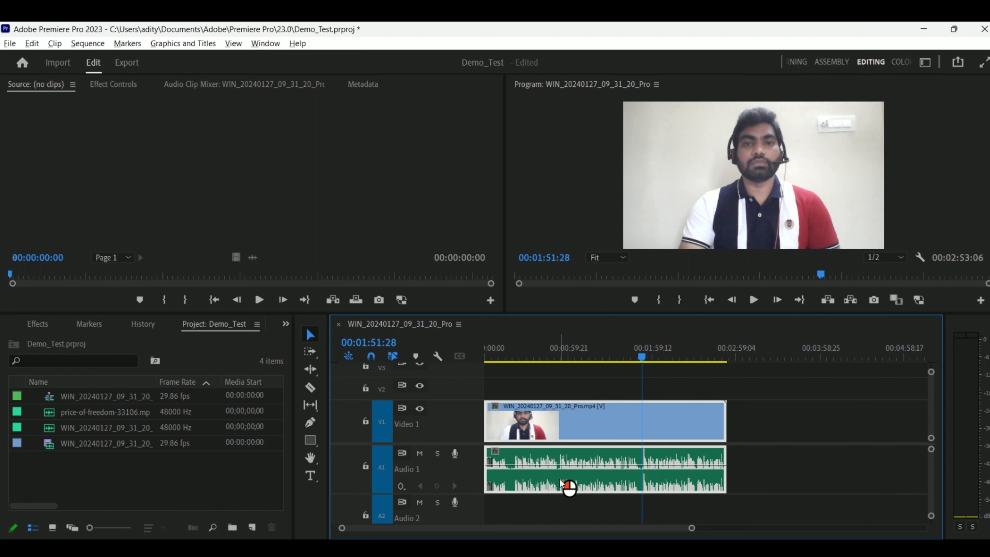
pyautogui.click(490, 353)
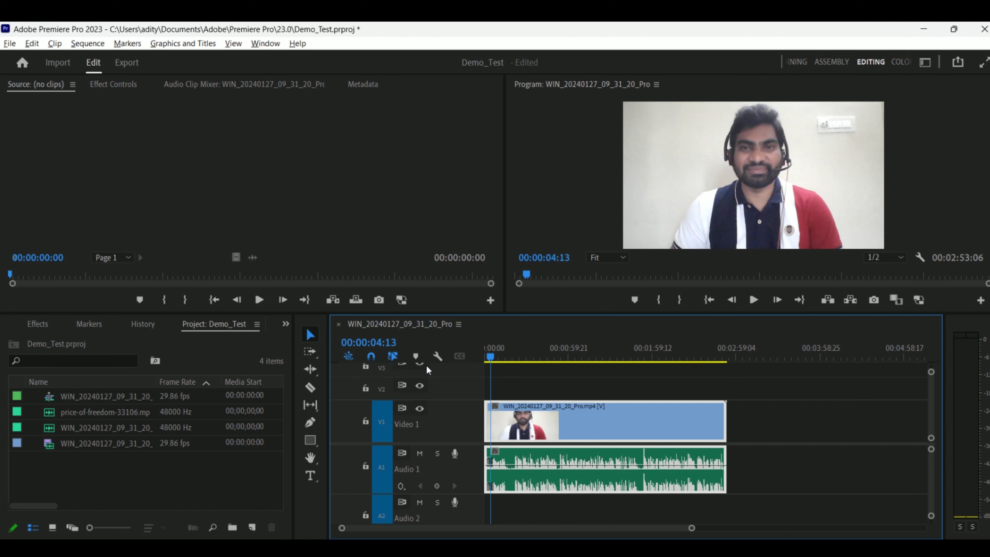
pyautogui.click(133, 512)
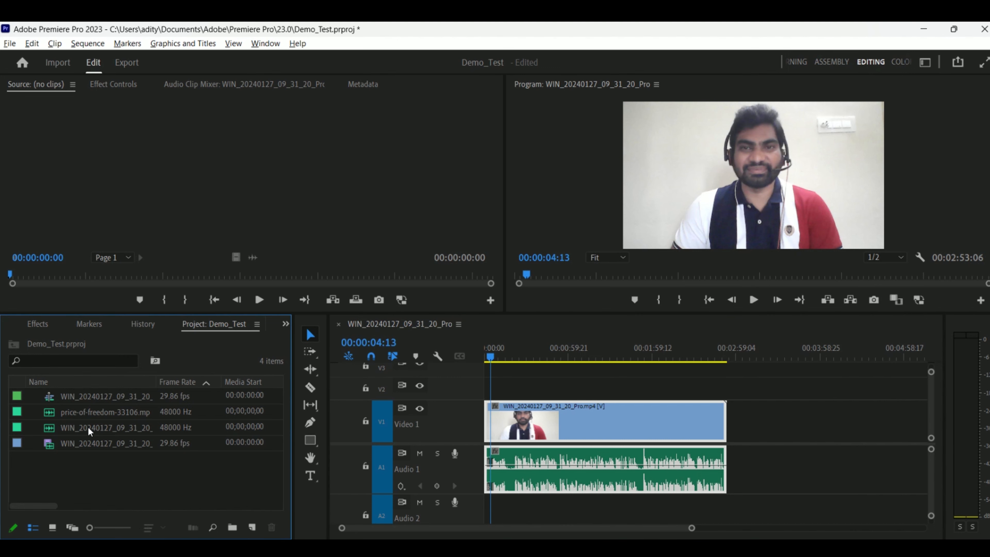
pyautogui.click(91, 416)
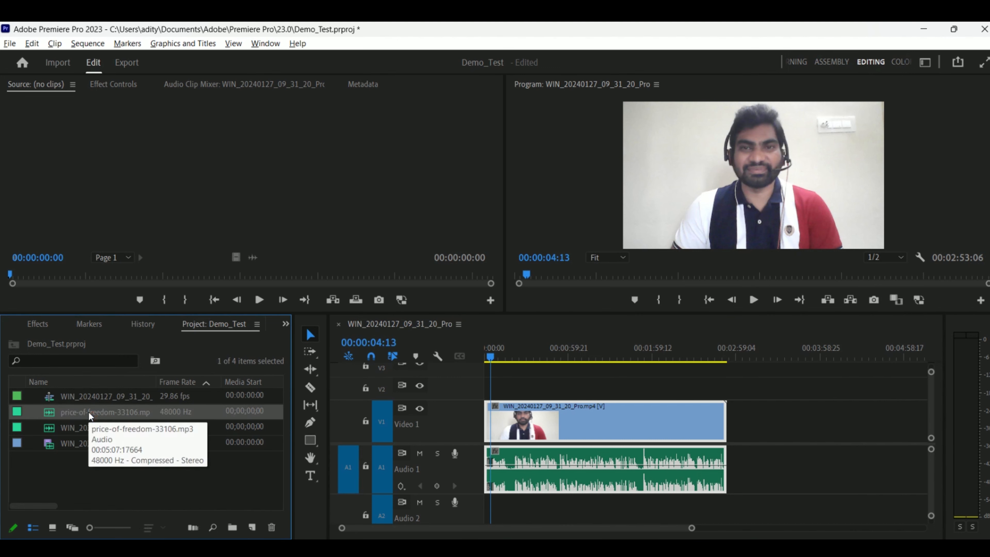
pyautogui.moveTo(88, 411); pyautogui.dragTo(477, 455)
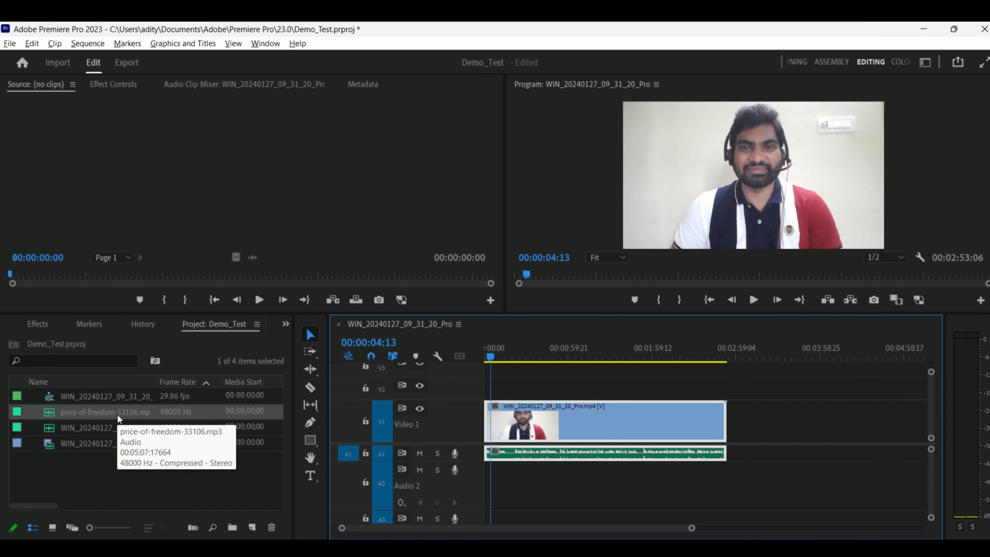
pyautogui.click(190, 462)
pyautogui.moveTo(54, 413); pyautogui.dragTo(161, 478)
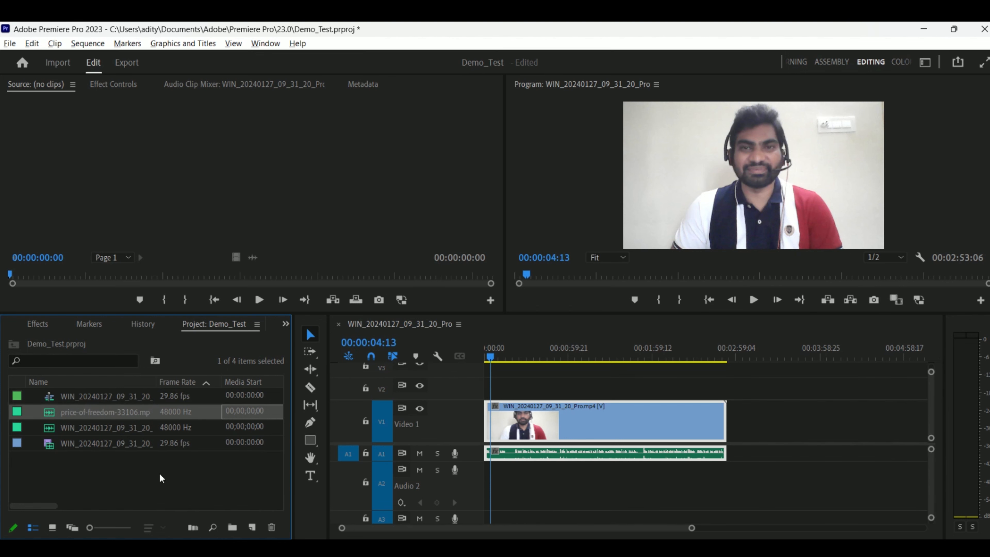
# Open price-of-freedom-33106.mp3 in the Source Monitor and place its audio on track A2 at the sequence start.
pyautogui.doubleClick(56, 416)
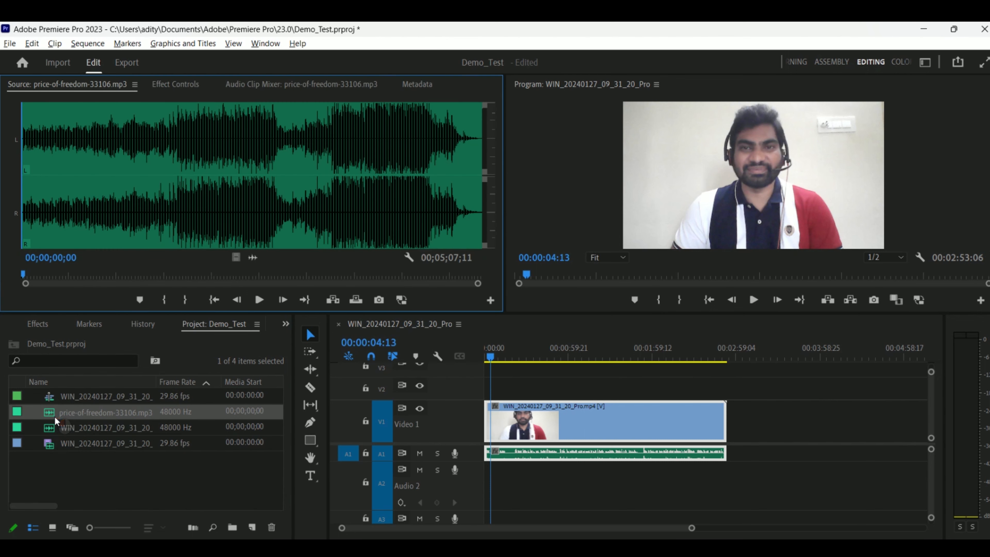
pyautogui.click(55, 276)
pyautogui.moveTo(56, 276); pyautogui.dragTo(126, 286)
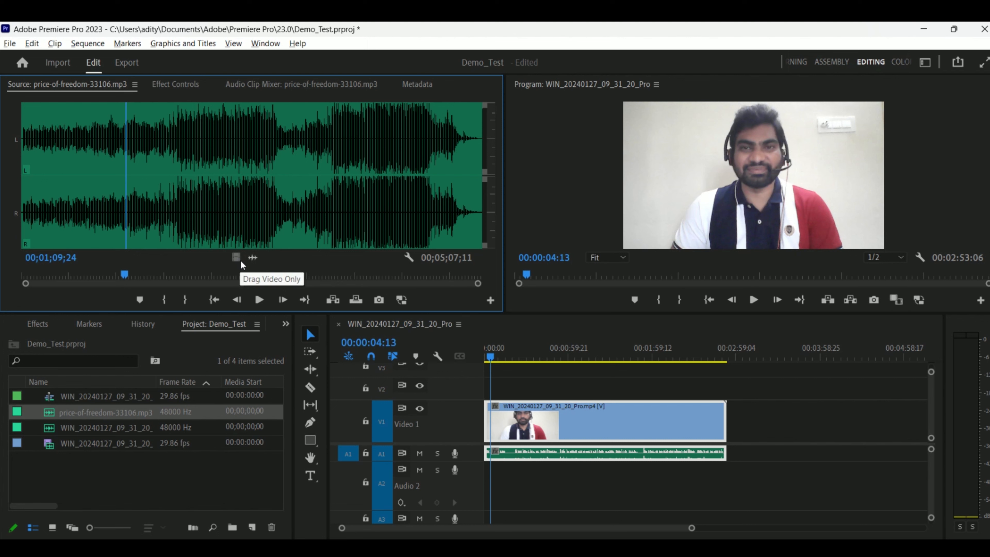
pyautogui.moveTo(253, 258); pyautogui.dragTo(486, 478)
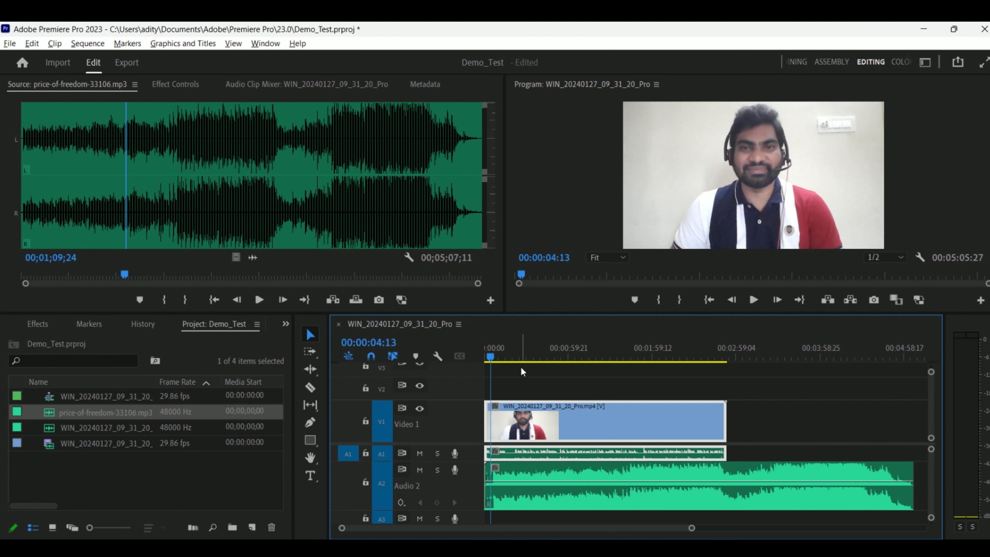
# Play the sequence from 00:00:00:00 to about 00:00:04 to hear the music with the voice.
pyautogui.press('Home')
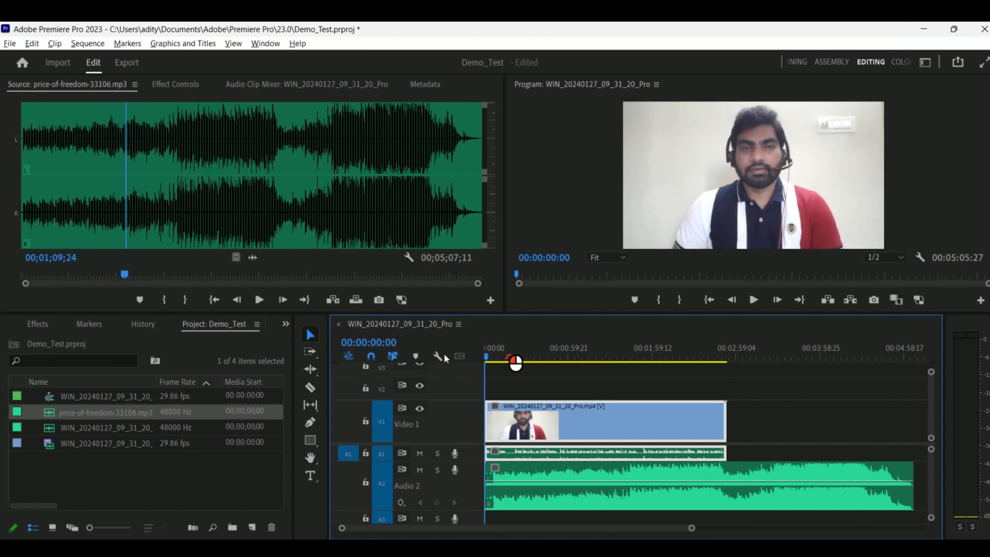
pyautogui.press('space')
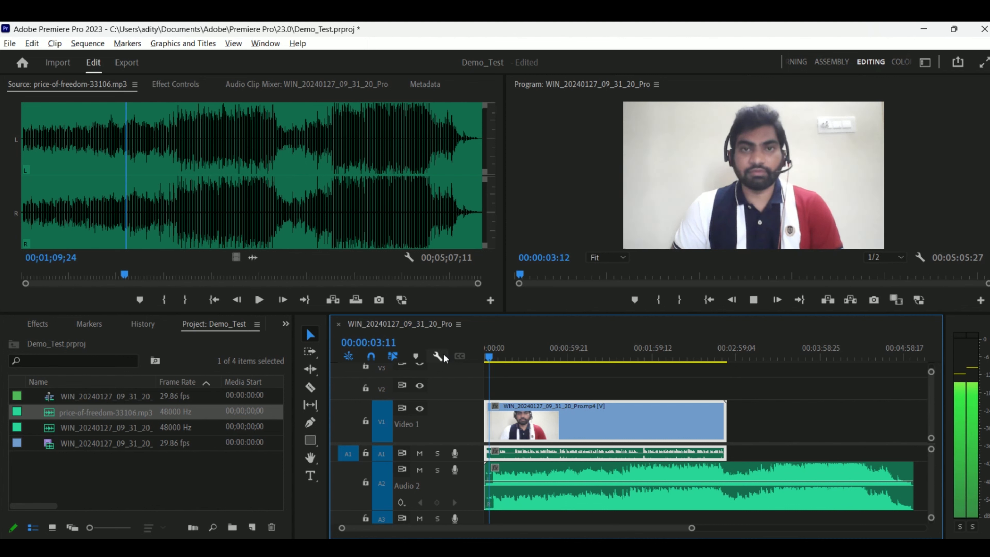
pyautogui.press('space')
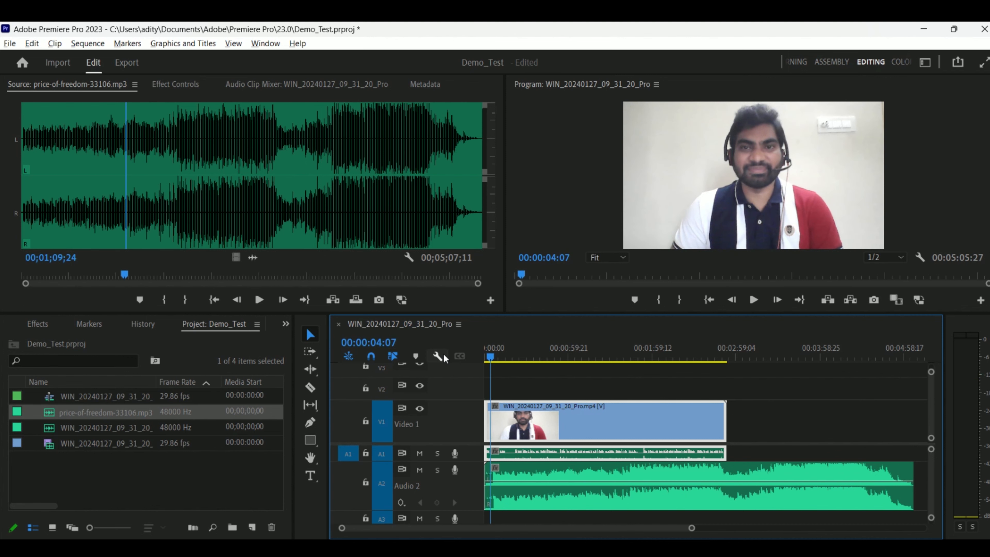
# Show track A2 at enlarged height and lower the music clip's volume line to near the bottom of its waveform.
pyautogui.doubleClick(473, 471)
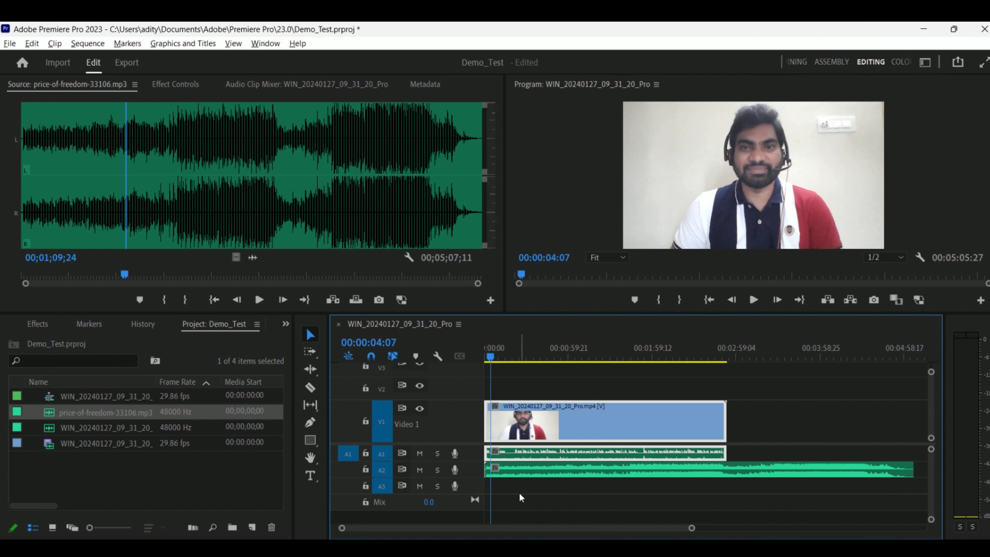
pyautogui.click(479, 475)
pyautogui.doubleClick(474, 472)
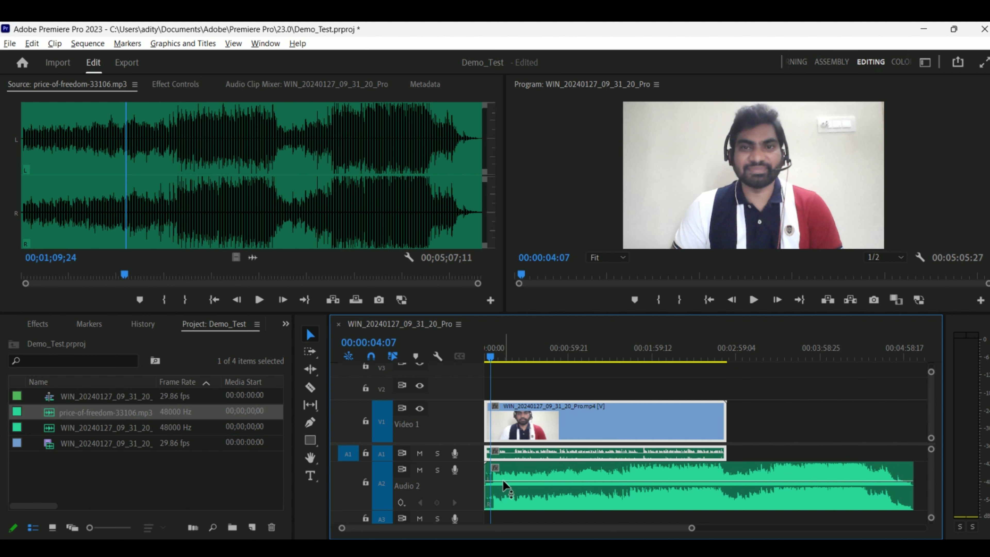
pyautogui.click(680, 493)
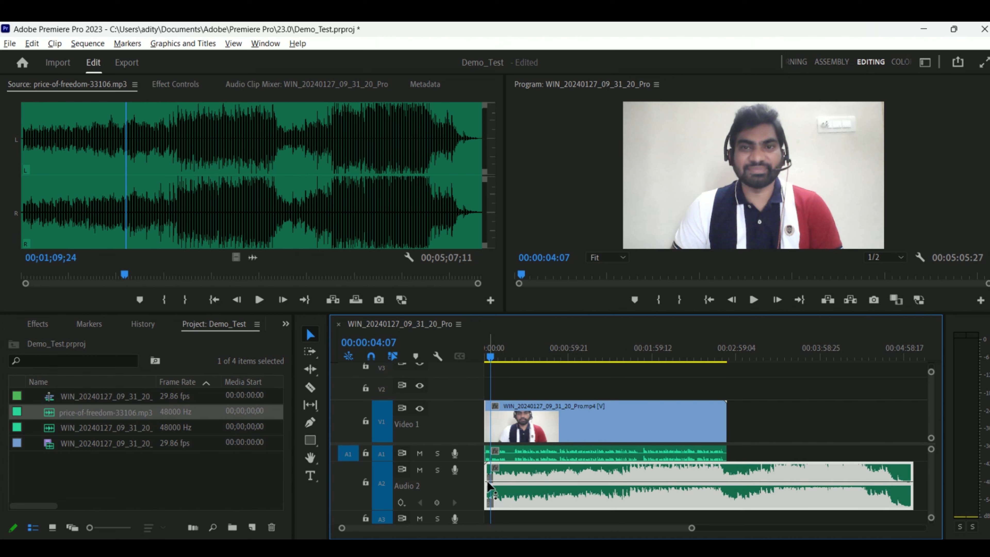
pyautogui.moveTo(498, 483); pyautogui.dragTo(491, 503)
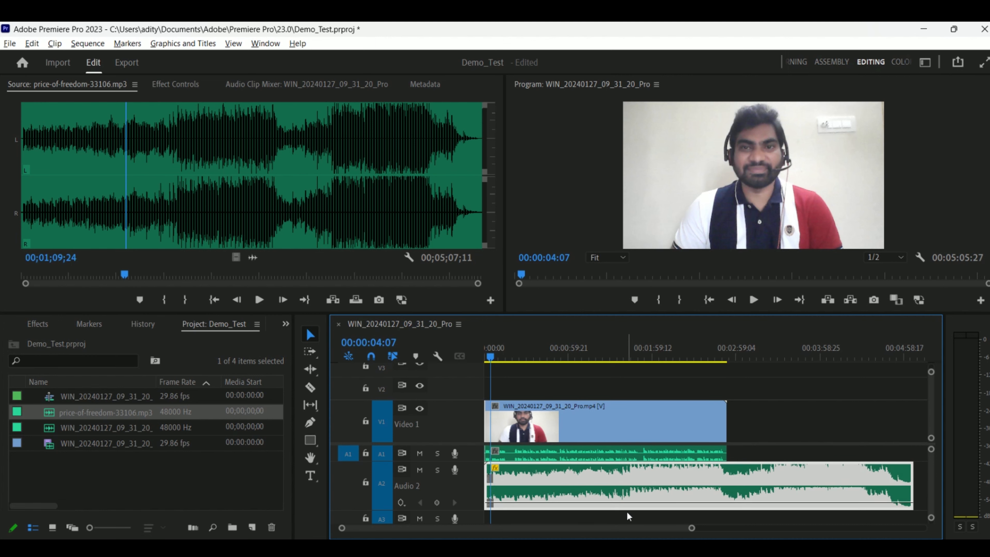
pyautogui.click(599, 522)
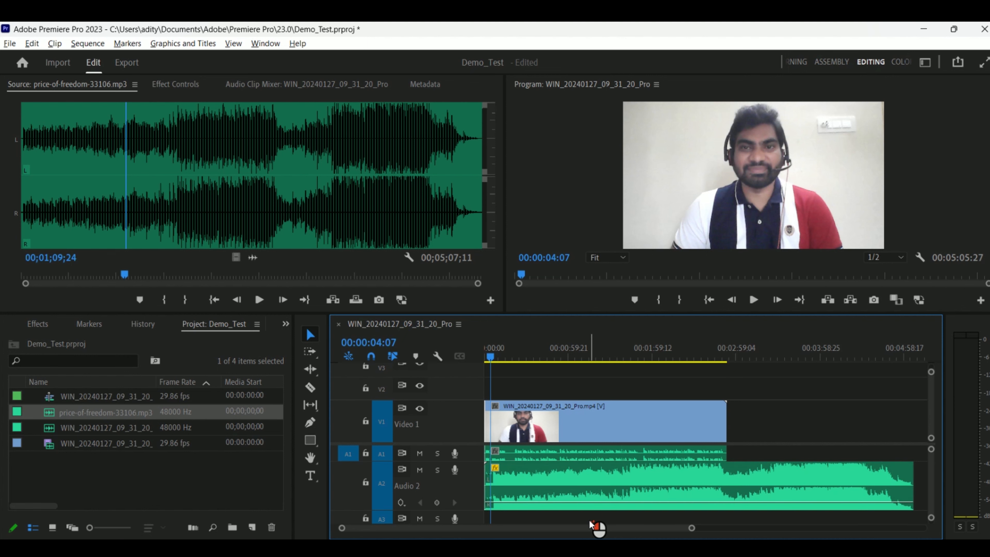
# Play the opening of the sequence up to about 00:00:06 to check the music level against the voice.
pyautogui.click(487, 359)
pyautogui.press('space')
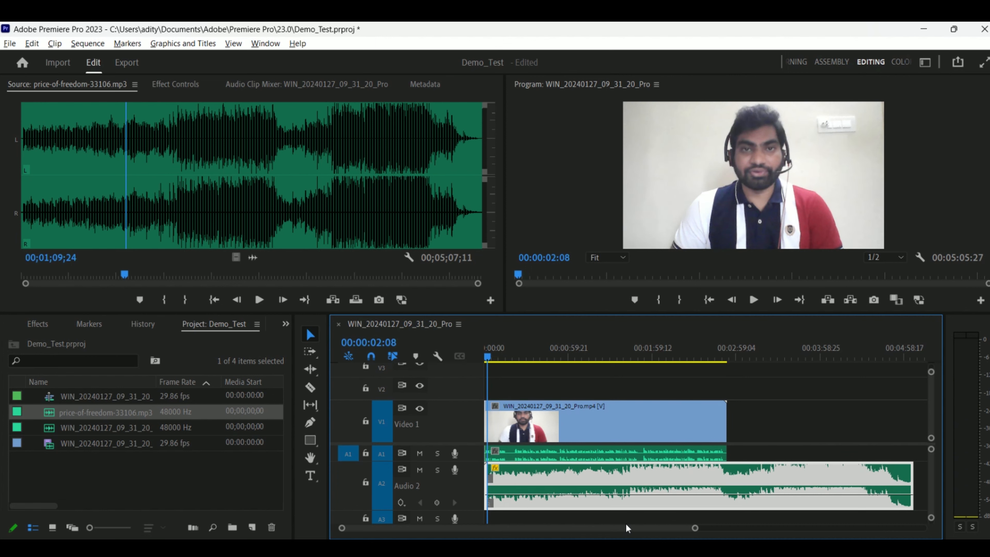
pyautogui.press('space')
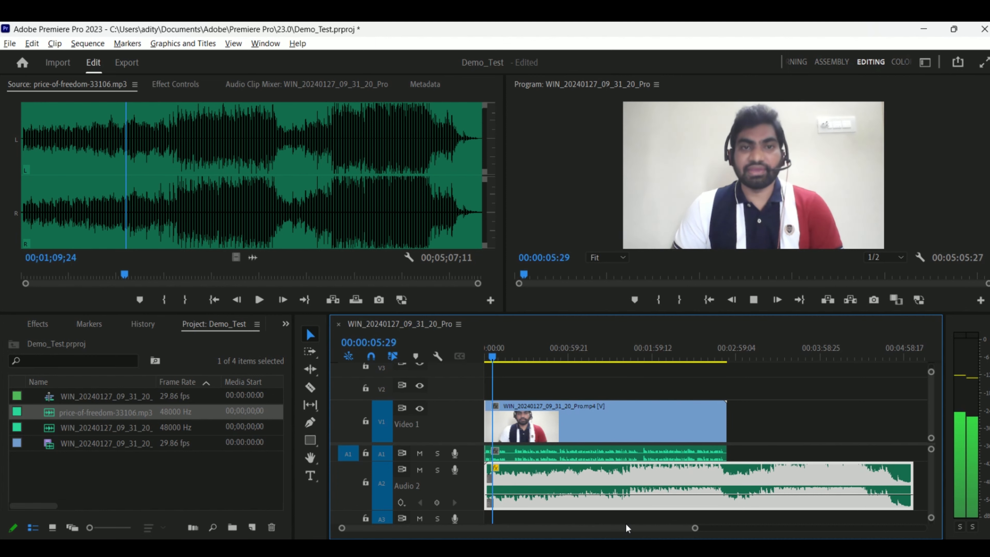
pyautogui.press('space')
pyautogui.click(548, 518)
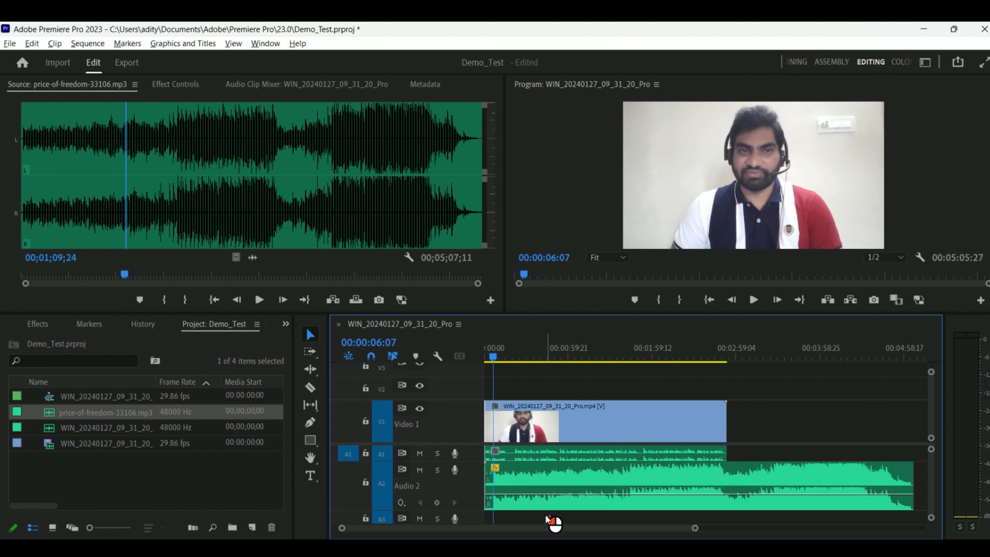
# Lower the music clip's volume line on track A2 further and play on to about 00:00:12 to check the balance.
pyautogui.moveTo(492, 495); pyautogui.dragTo(496, 501)
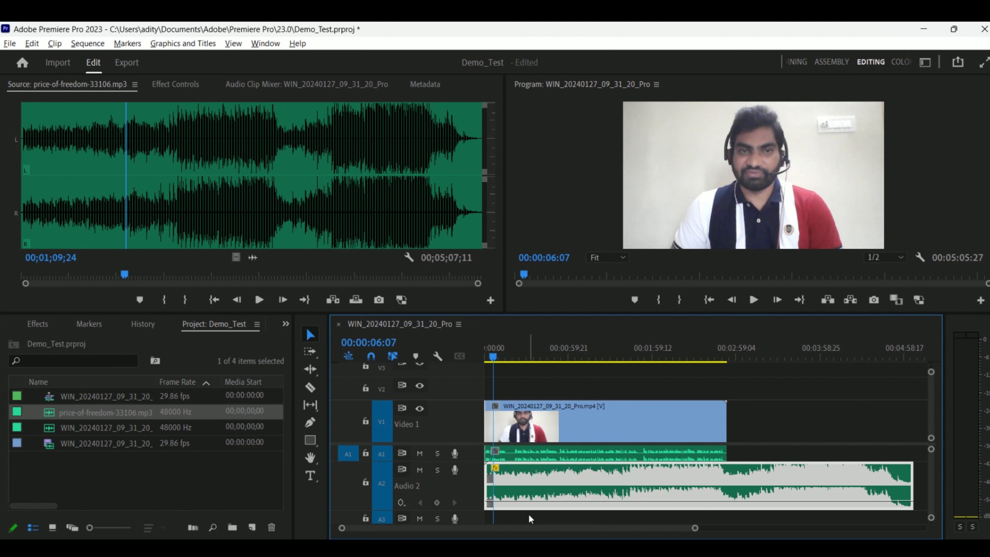
pyautogui.click(538, 522)
pyautogui.press('space')
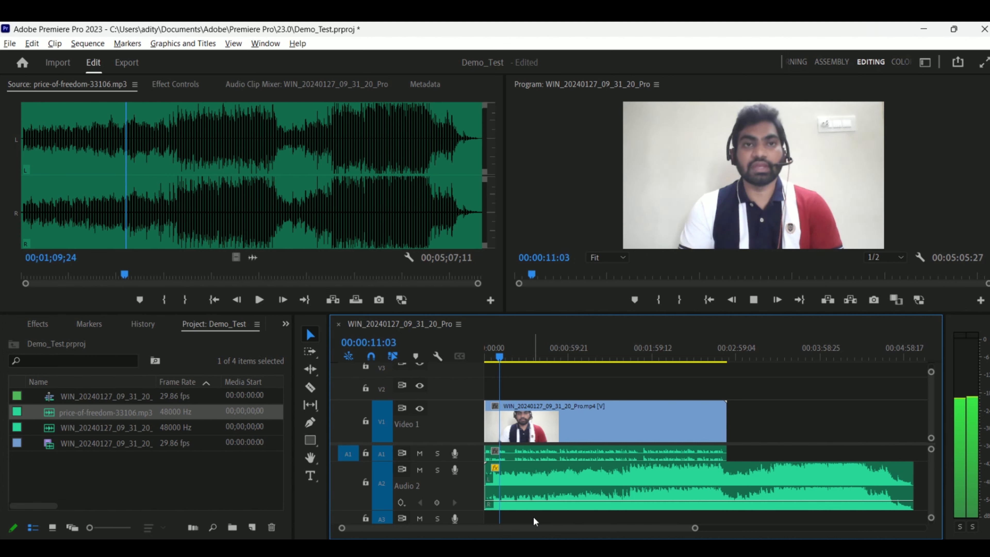
pyautogui.press('space')
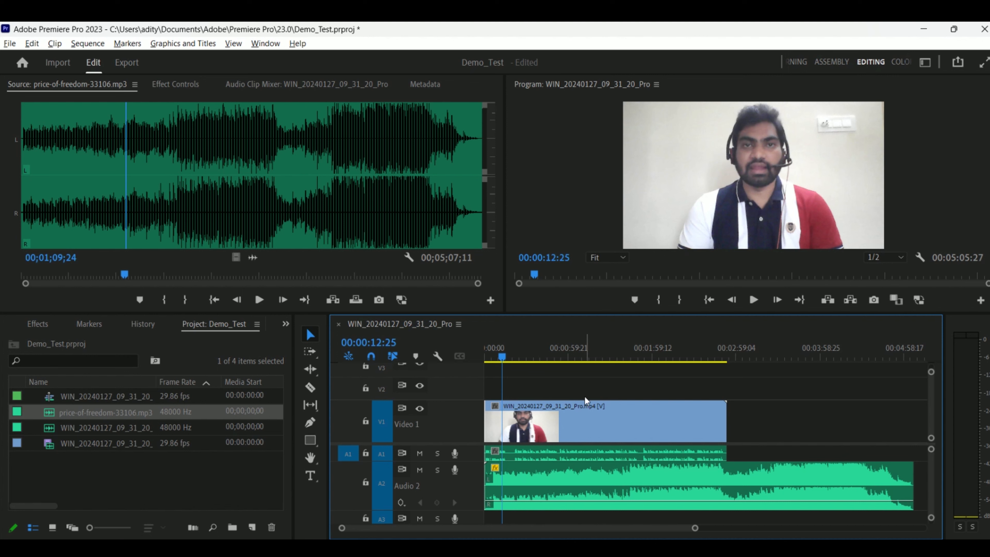
# Collapse track A2 and import ASUS First Video.mp4 from the premierpro folder into the project.
pyautogui.doubleClick(471, 495)
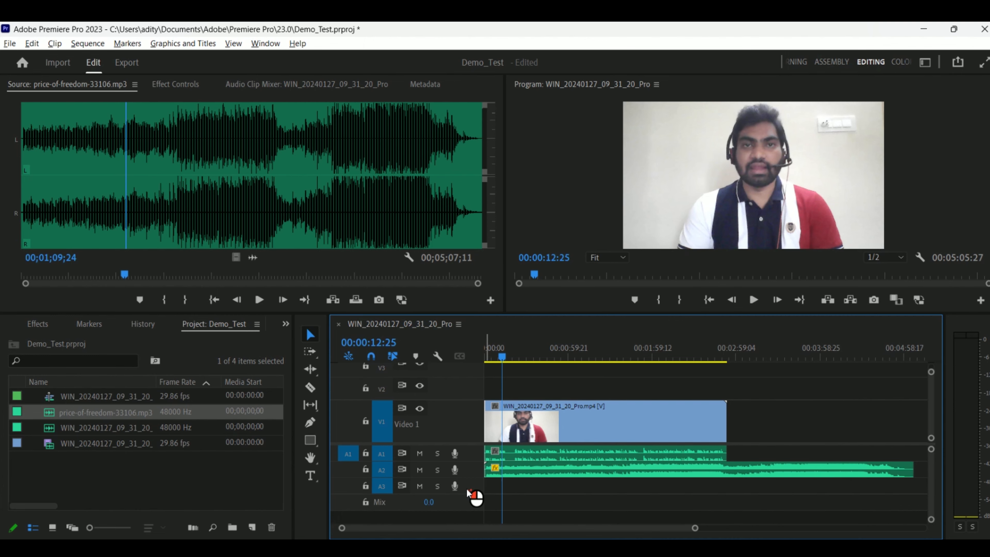
pyautogui.doubleClick(233, 499)
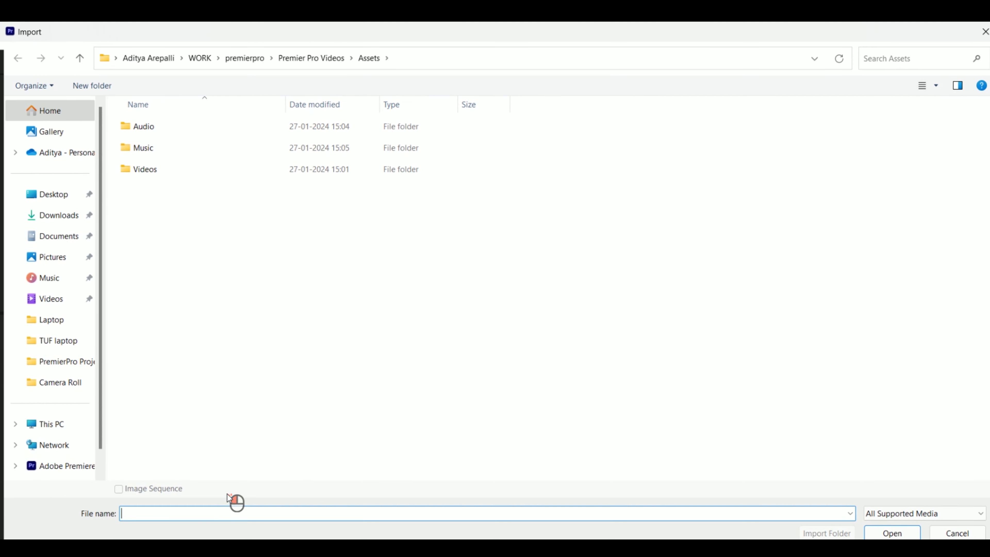
pyautogui.click(312, 60)
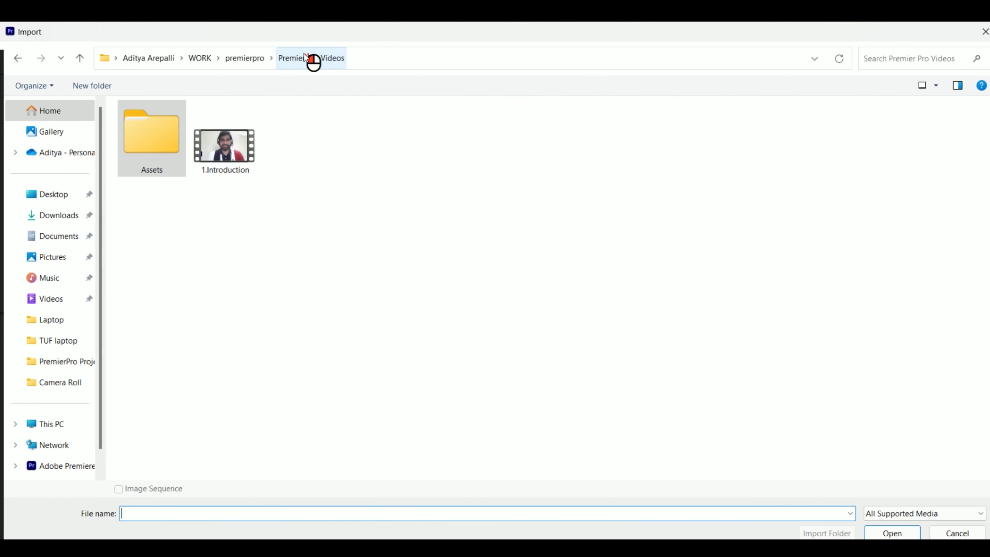
pyautogui.click(244, 60)
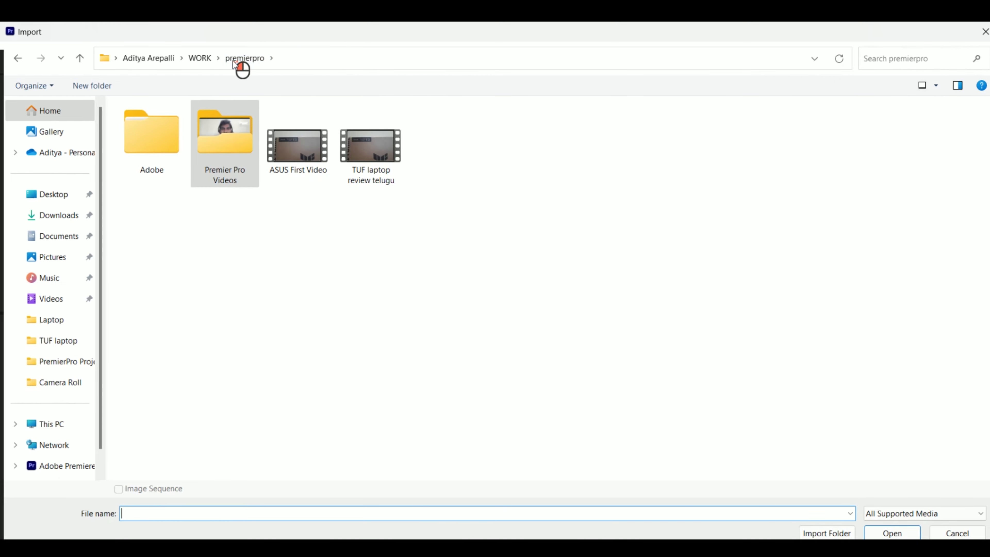
pyautogui.doubleClick(299, 156)
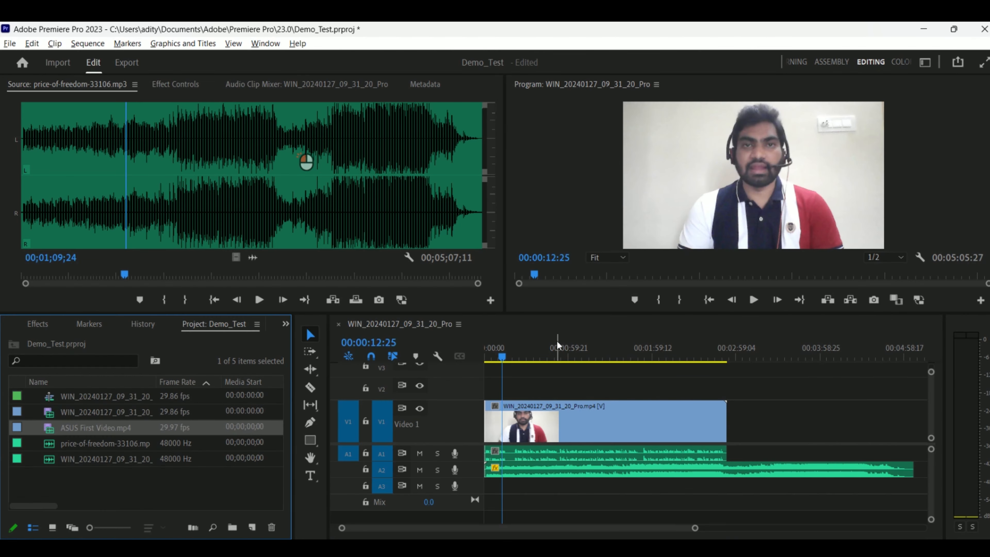
# Open ASUS First Video.mp4 from the project in the Source Monitor.
pyautogui.doubleClick(89, 433)
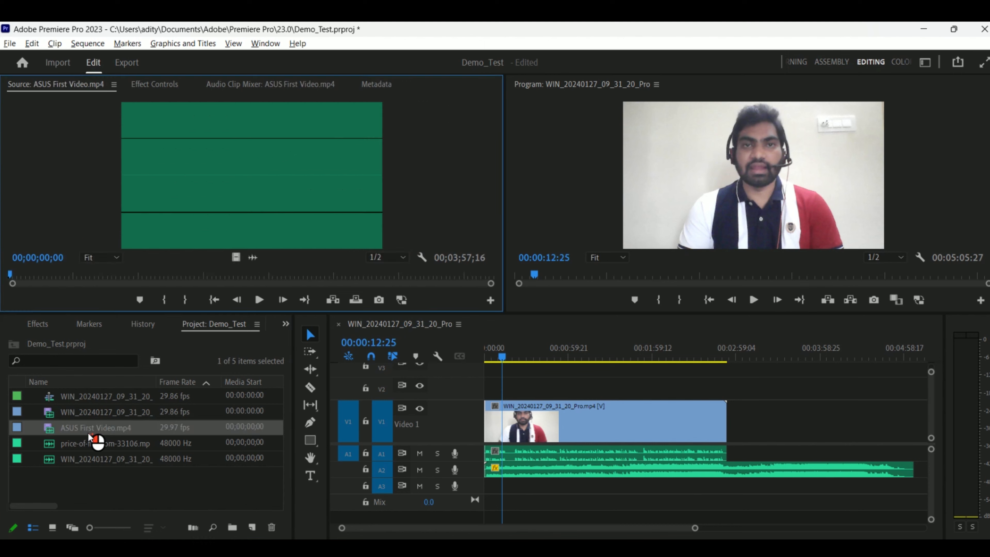
pyautogui.click(117, 282)
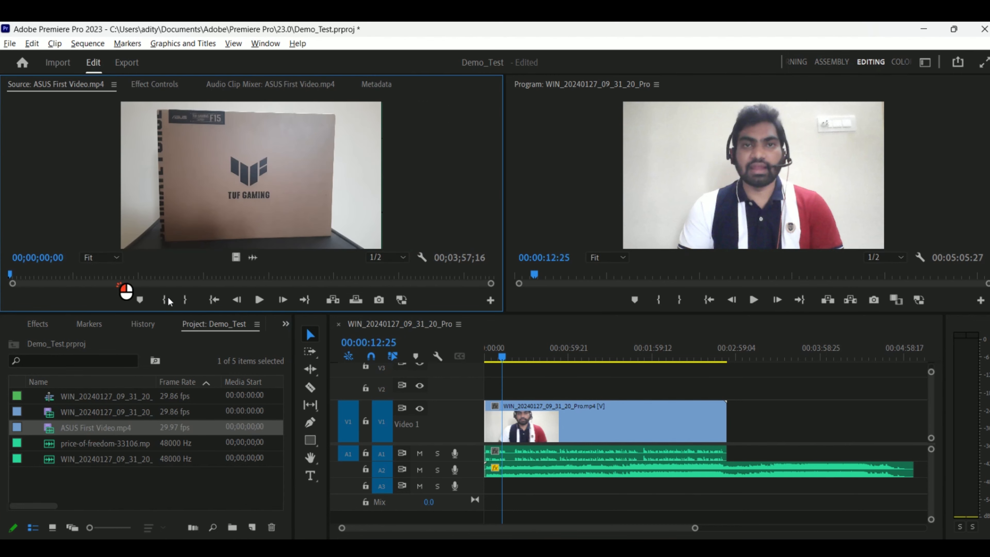
pyautogui.click(70, 285)
pyautogui.click(245, 286)
# Try placing ASUS First Video.mp4 over the talking-head clip on track V1 at about 00:01:00, undoing each placement.
pyautogui.moveTo(25, 275); pyautogui.dragTo(263, 271)
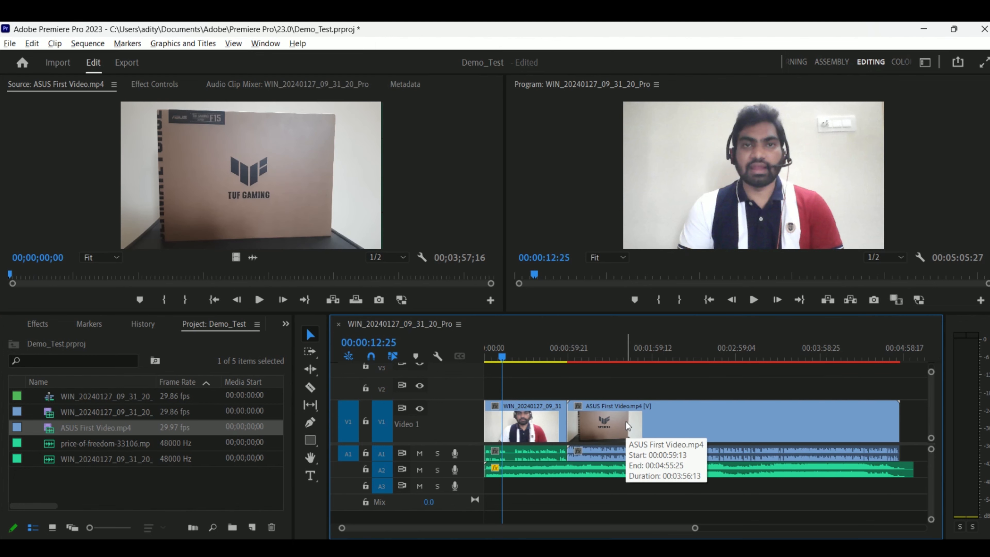
pyautogui.hotkey('ctrl', 'z')
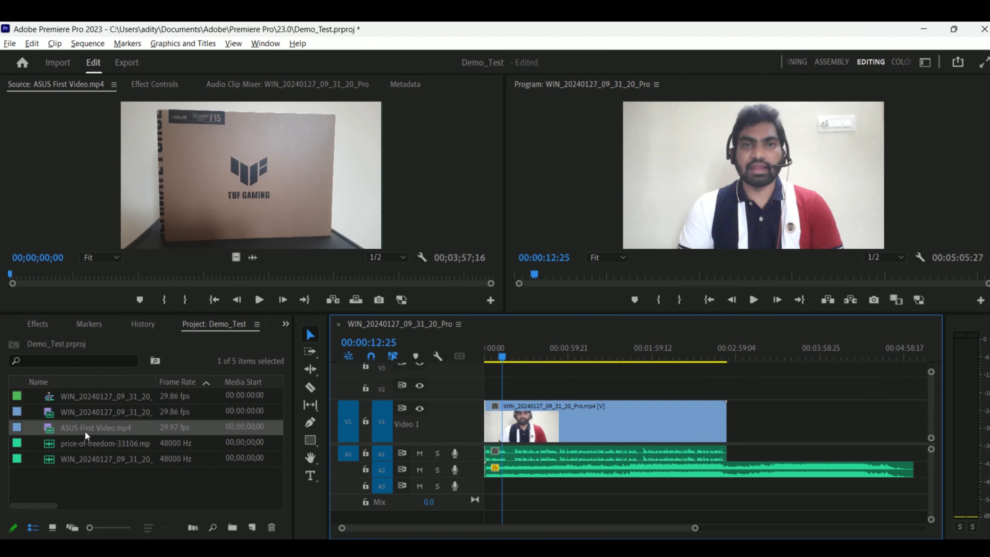
pyautogui.moveTo(87, 436); pyautogui.dragTo(569, 407)
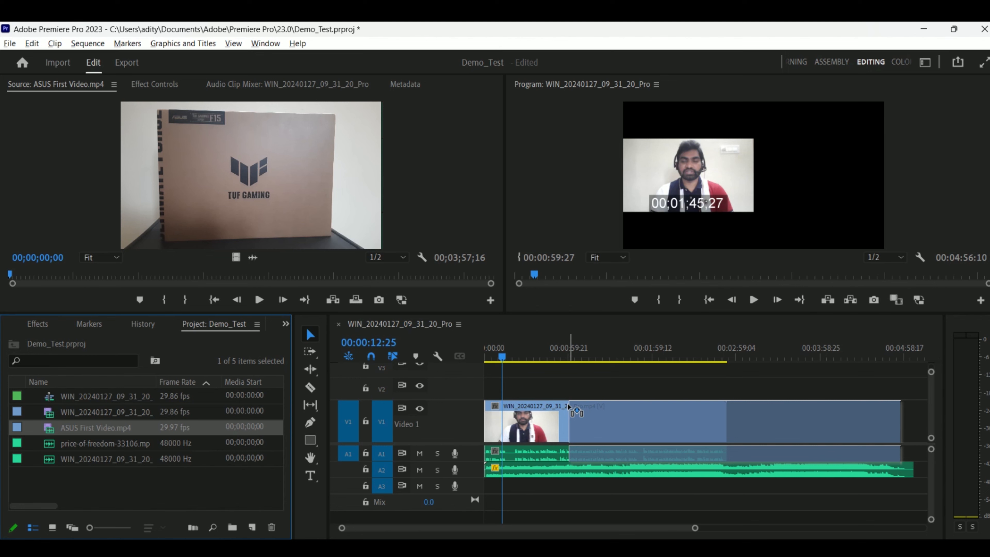
pyautogui.moveTo(569, 406); pyautogui.dragTo(572, 407)
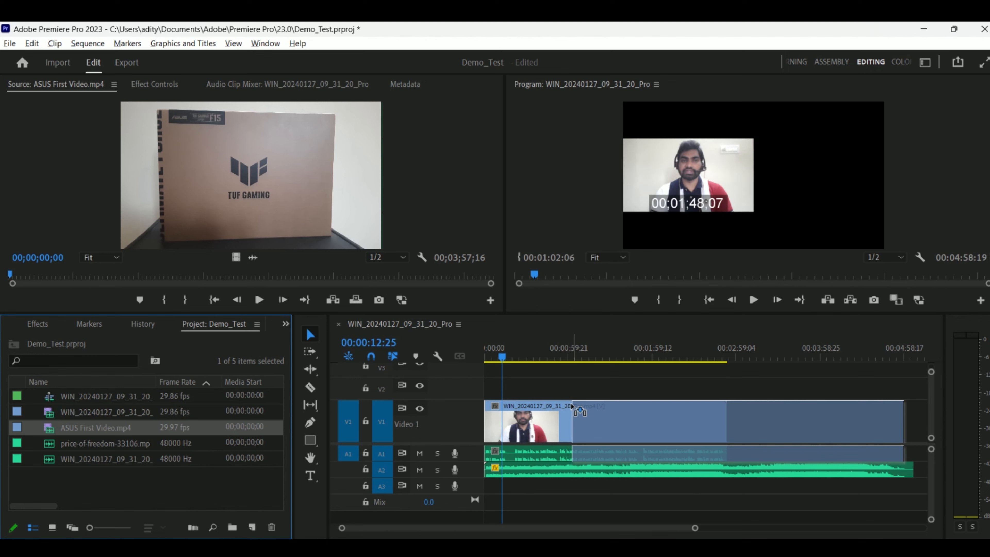
pyautogui.moveTo(572, 407); pyautogui.dragTo(572, 407)
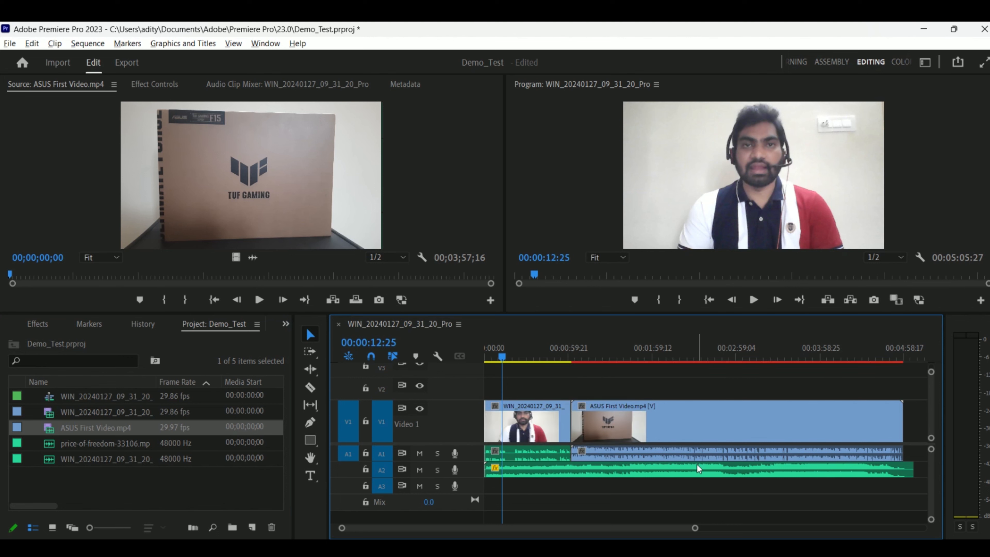
pyautogui.hotkey('ctrl', 'z')
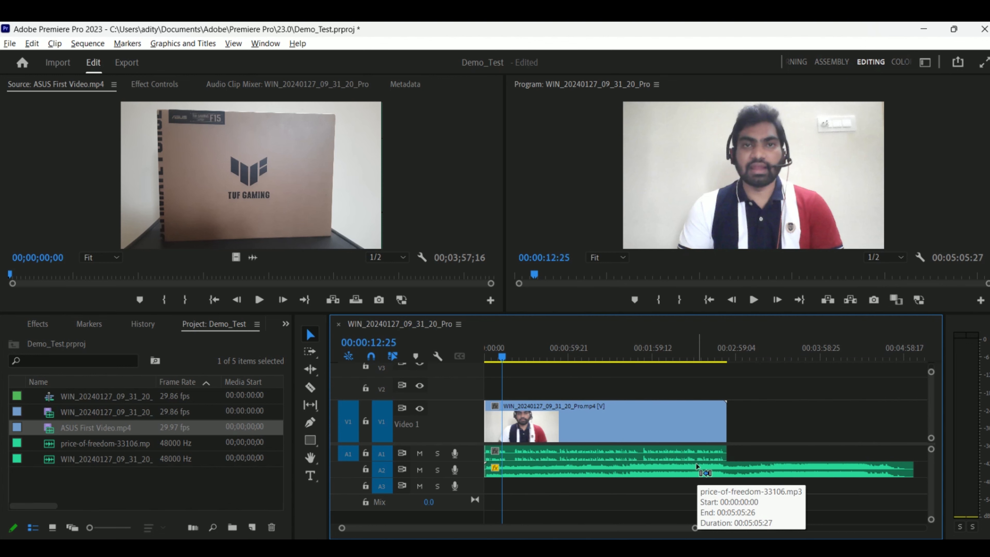
# Try placing ASUS First Video.mp4 on track V2 at 00:00:12:25 over the unlocked music track, and remove it again.
pyautogui.click(144, 433)
pyautogui.moveTo(144, 434); pyautogui.dragTo(502, 382)
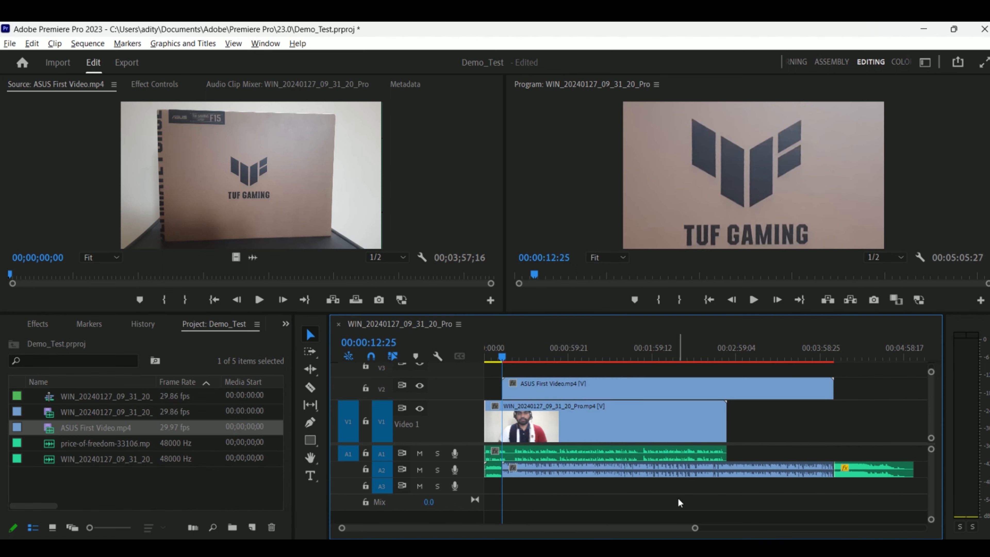
pyautogui.click(579, 382)
pyautogui.press('Delete')
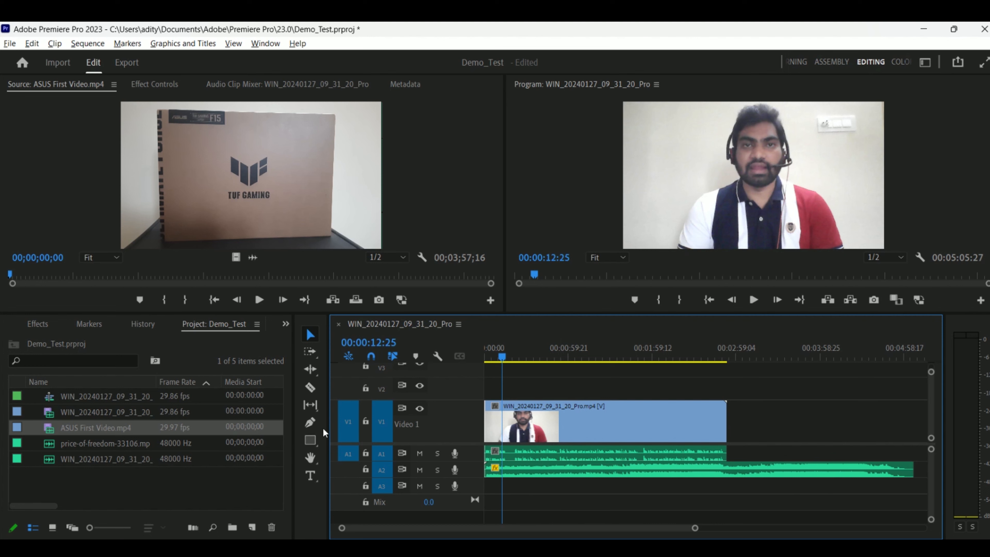
# Lock video track V1 and audio tracks A1 and A2.
pyautogui.click(366, 421)
pyautogui.click(366, 453)
pyautogui.click(367, 470)
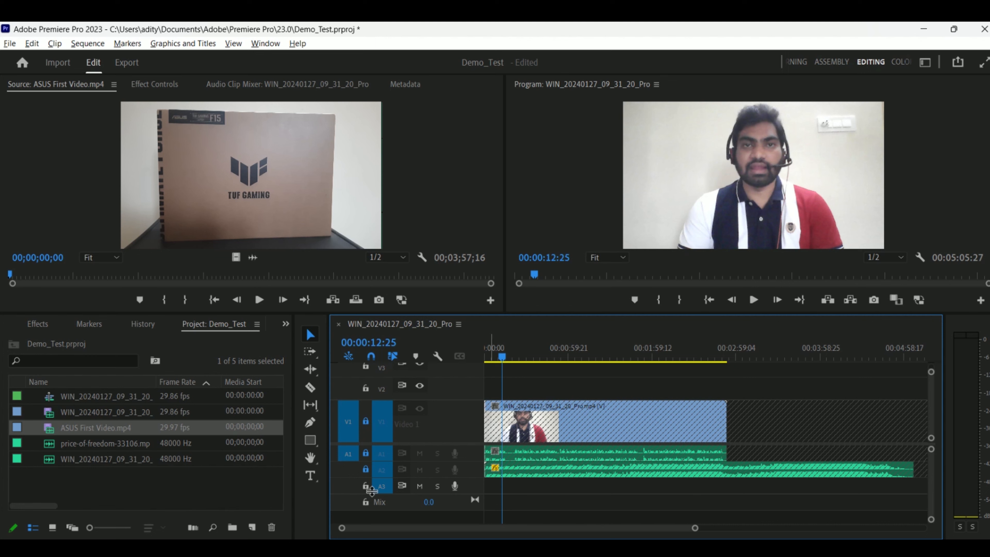
# Place ASUS First Video.mp4 on tracks V2 and A3 at the sequence start, and delete the placed clip.
pyautogui.moveTo(62, 435); pyautogui.dragTo(490, 390)
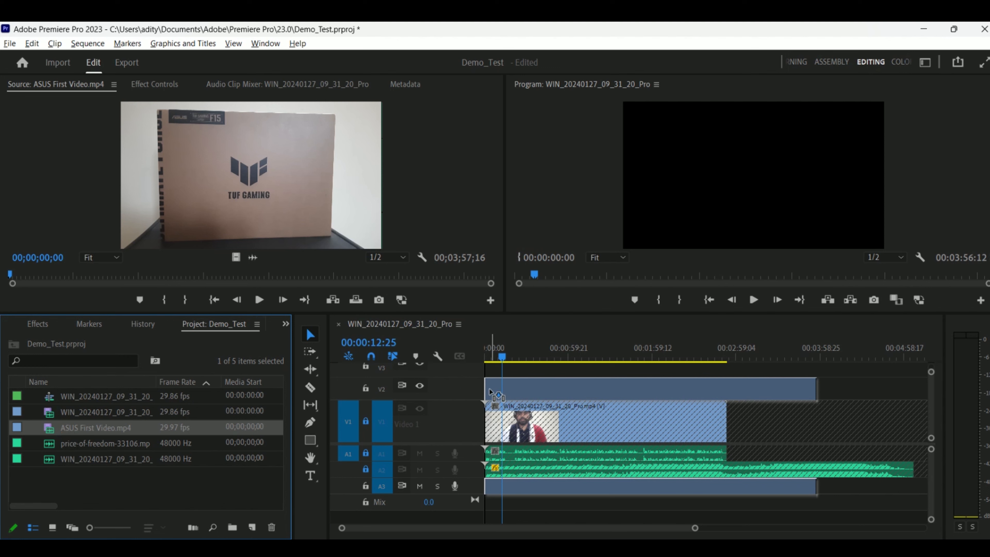
pyautogui.moveTo(490, 392); pyautogui.dragTo(491, 419)
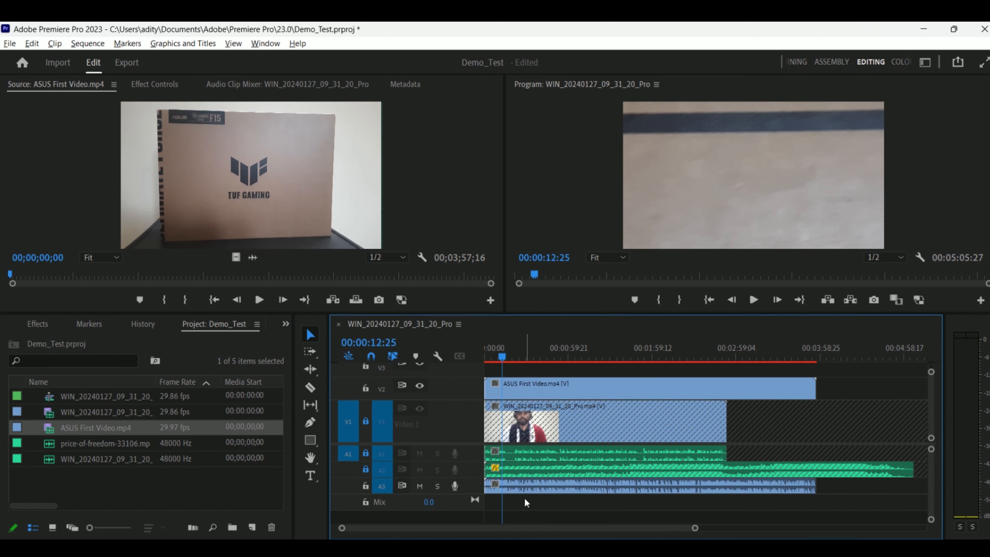
pyautogui.click(528, 485)
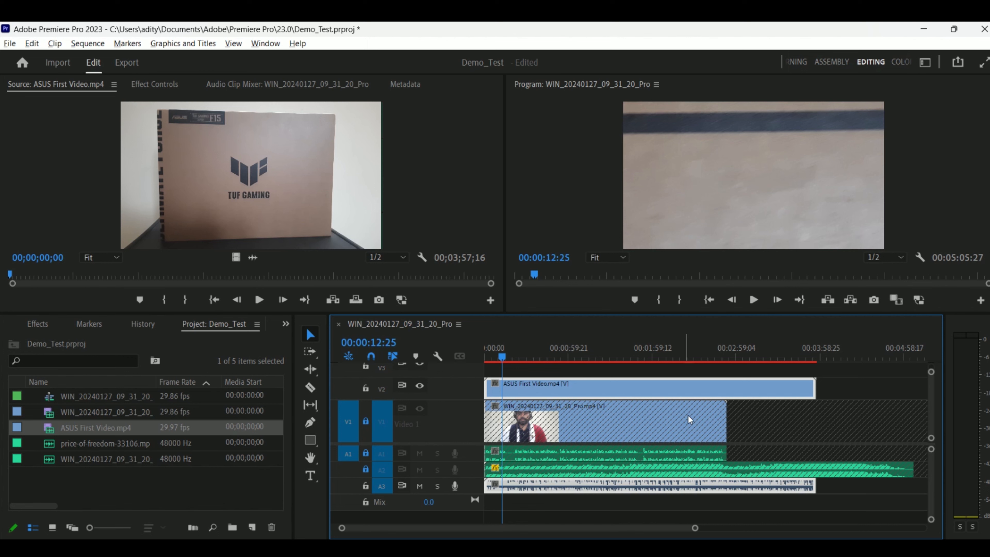
pyautogui.press('Delete')
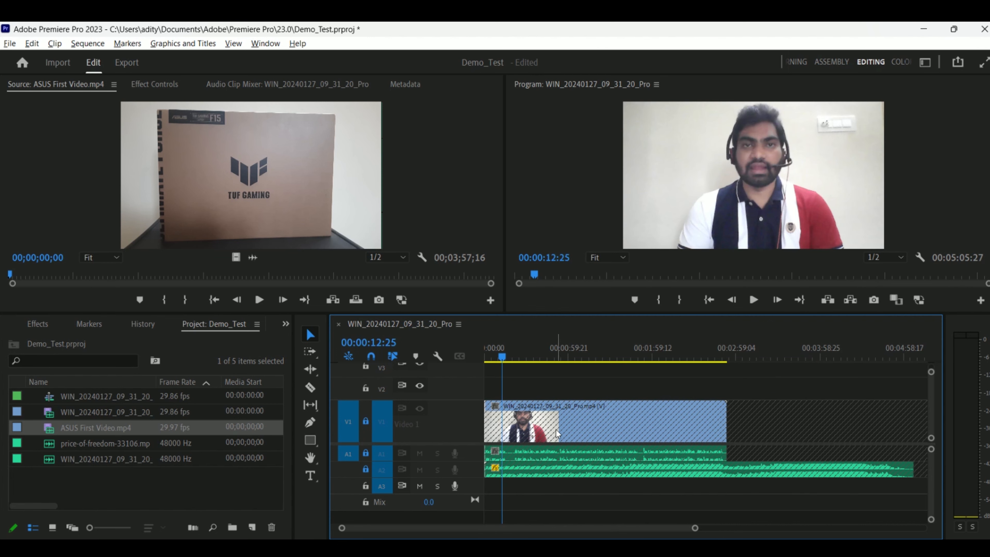
# Place ASUS First Video.mp4 from the Source Monitor on V2 at about 00:02:06, trim its end to about 00:02:42, and delete it.
pyautogui.doubleClick(109, 434)
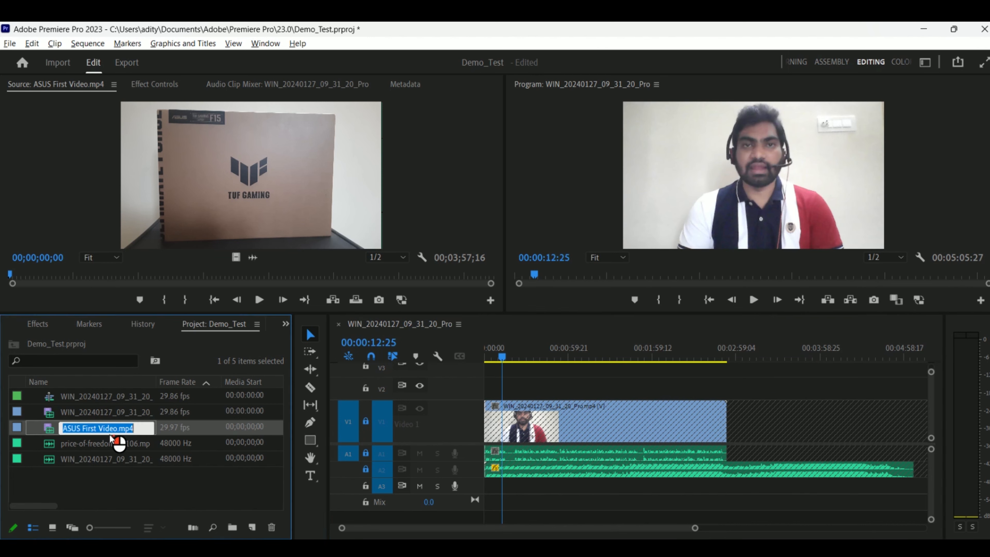
pyautogui.doubleClick(169, 429)
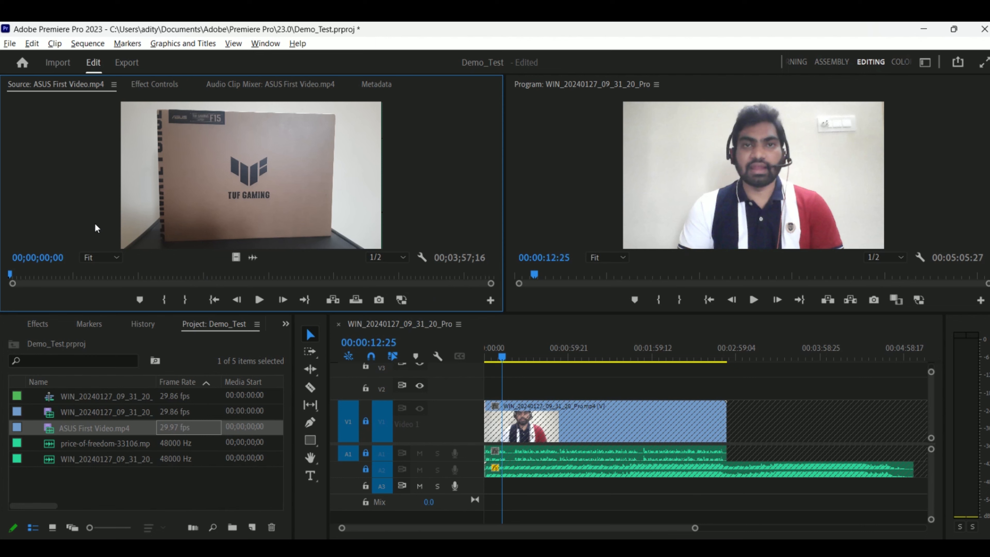
pyautogui.moveTo(98, 273); pyautogui.dragTo(156, 278)
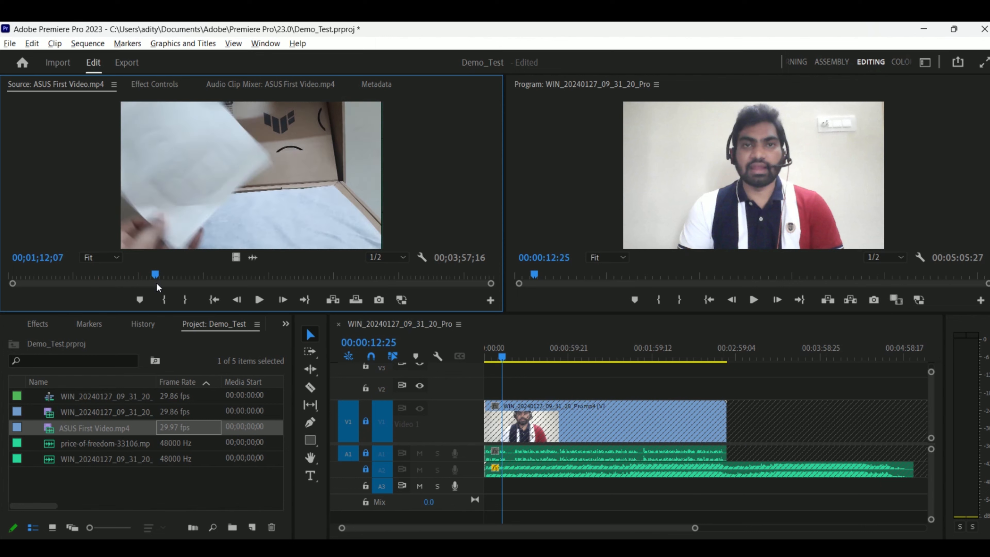
pyautogui.moveTo(234, 154); pyautogui.dragTo(662, 389)
pyautogui.moveTo(833, 392); pyautogui.dragTo(709, 381)
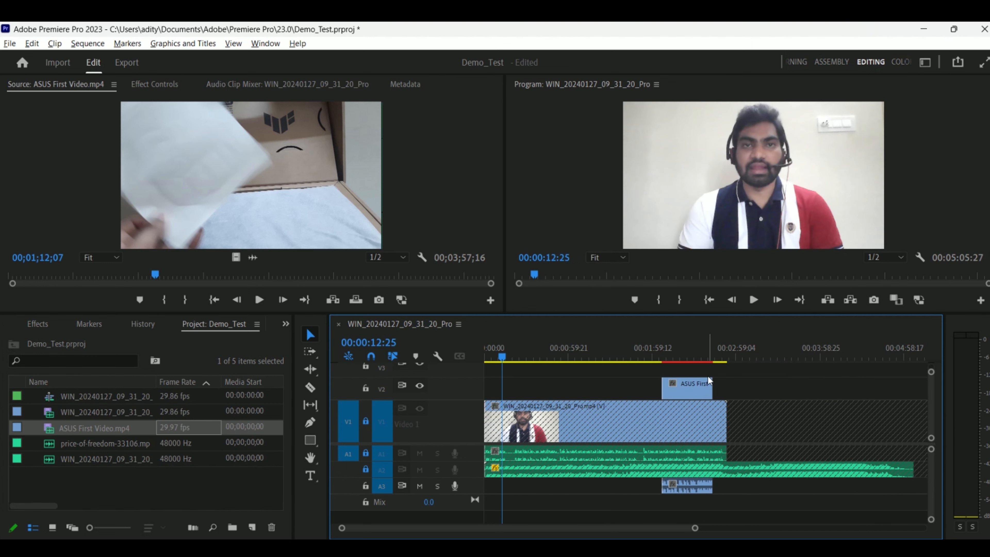
pyautogui.click(683, 386)
pyautogui.press('Delete')
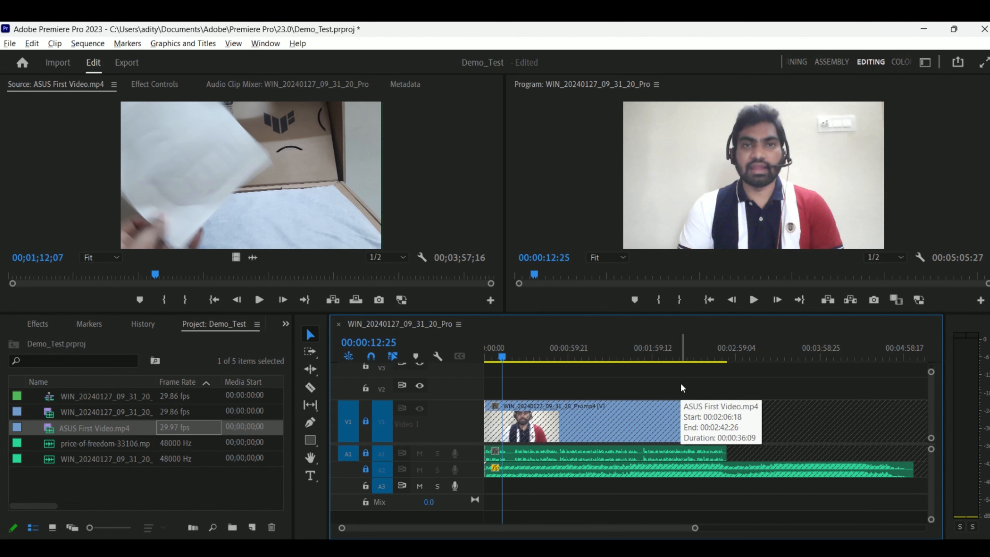
# Mark the In point at 00;00;59;20 and the Out point at 00;01;15;23 on ASUS First Video.mp4 in the Source Monitor.
pyautogui.click(157, 276)
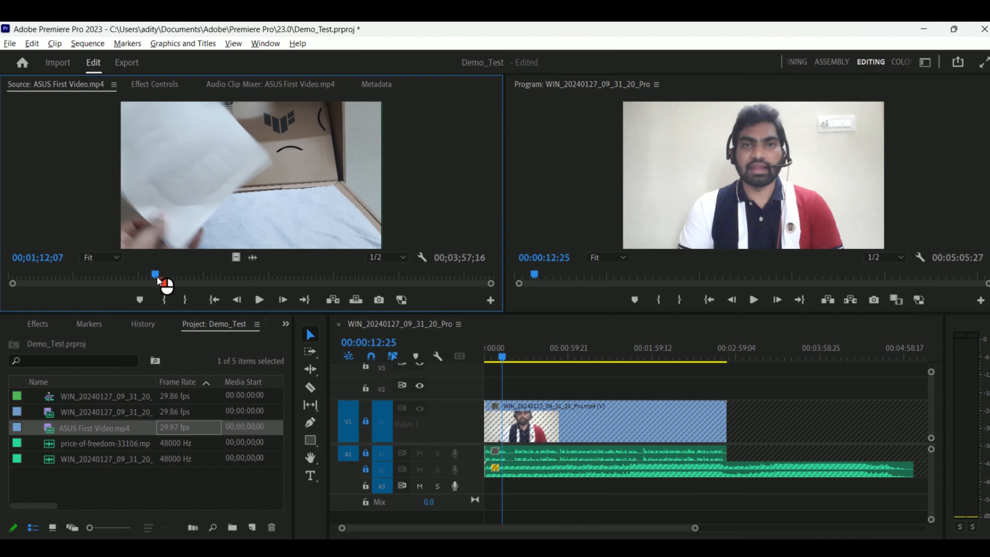
pyautogui.moveTo(156, 275); pyautogui.dragTo(132, 278)
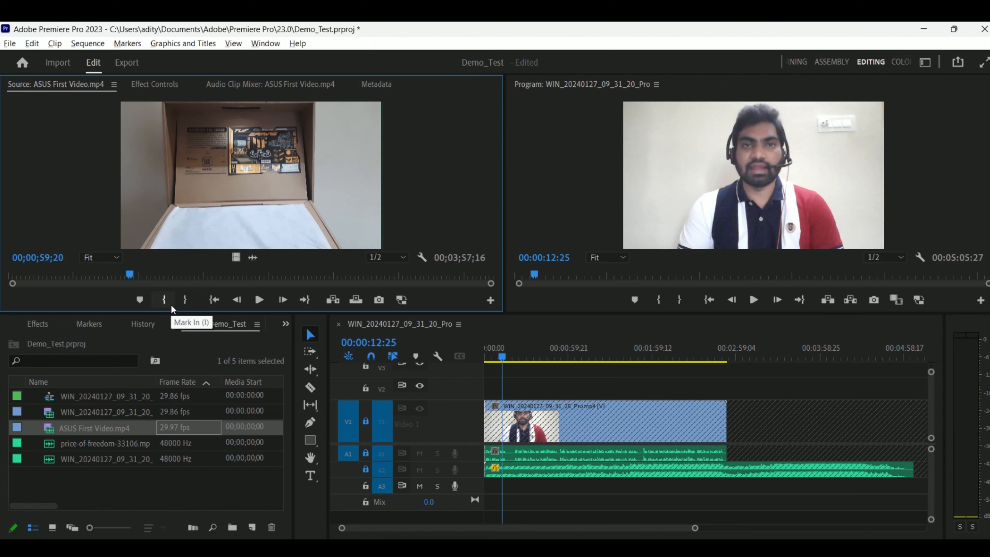
pyautogui.click(164, 300)
pyautogui.moveTo(146, 278); pyautogui.dragTo(164, 279)
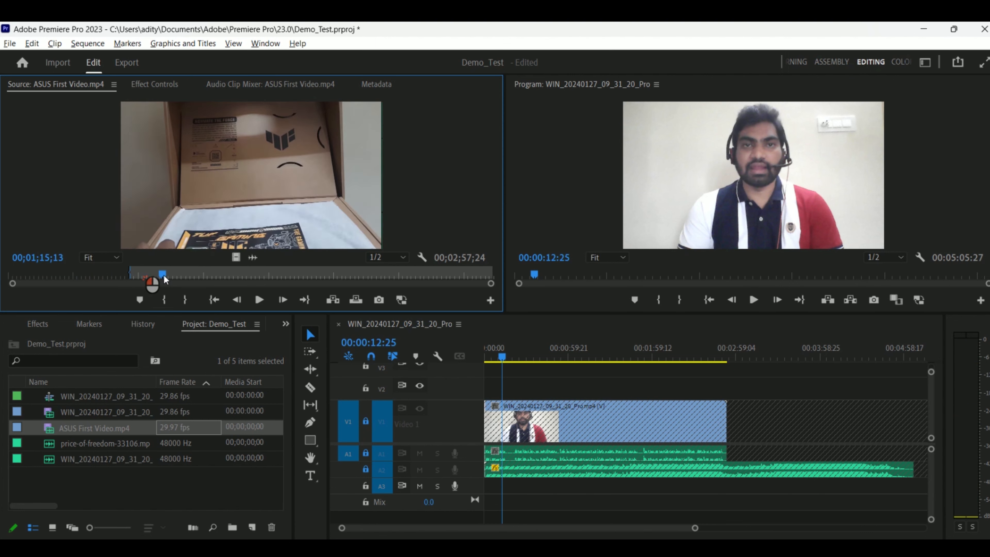
pyautogui.click(184, 298)
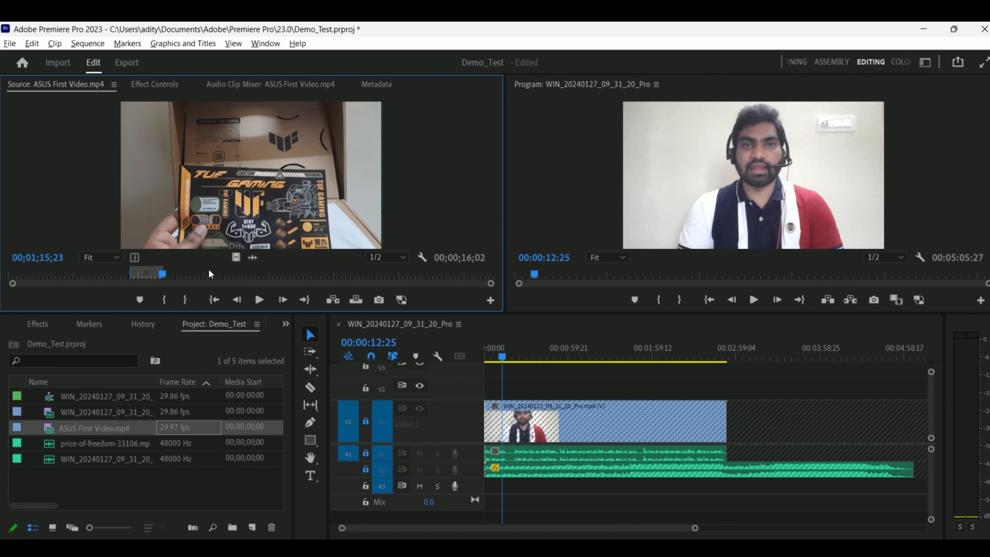
# Place only the video of the marked ASUS First Video.mp4 portion on V2 at about 00:00:52, and preview it.
pyautogui.moveTo(234, 258); pyautogui.dragTo(234, 261)
pyautogui.click(548, 355)
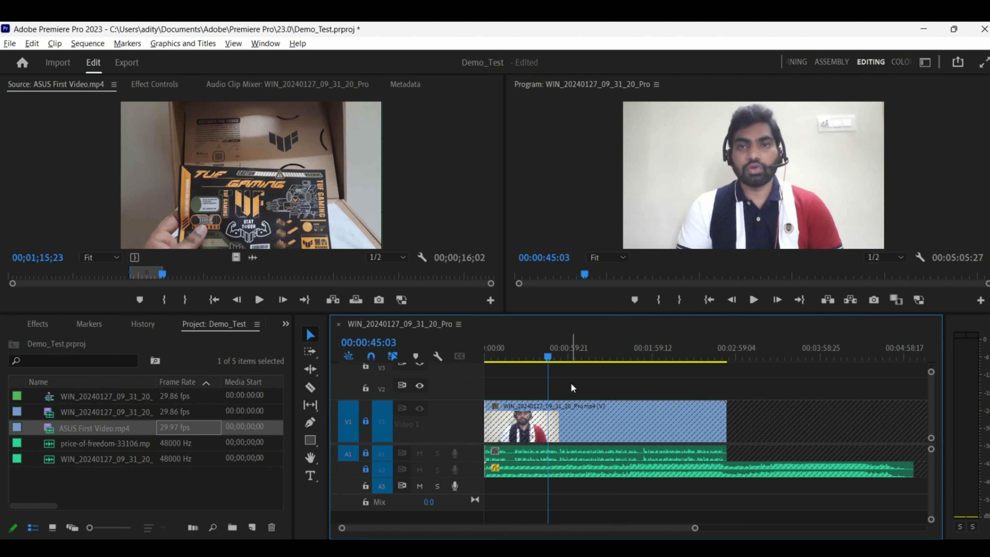
pyautogui.moveTo(236, 257); pyautogui.dragTo(570, 377)
pyautogui.press('space')
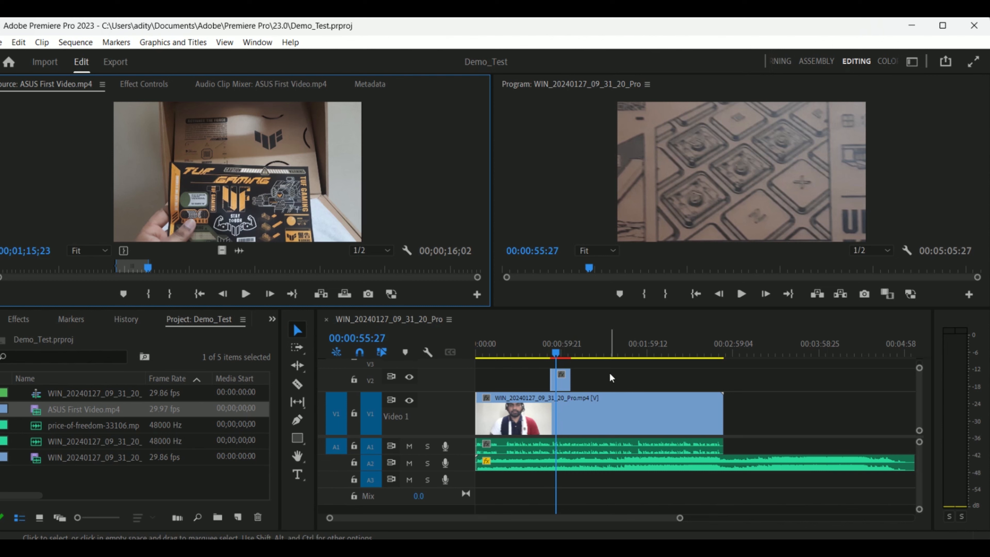
# Mark the In point at 00;02;40;03 and the Out point at 00;02;45;10 on ASUS First Video.mp4 in the Source Monitor.
pyautogui.moveTo(155, 268); pyautogui.dragTo(320, 269)
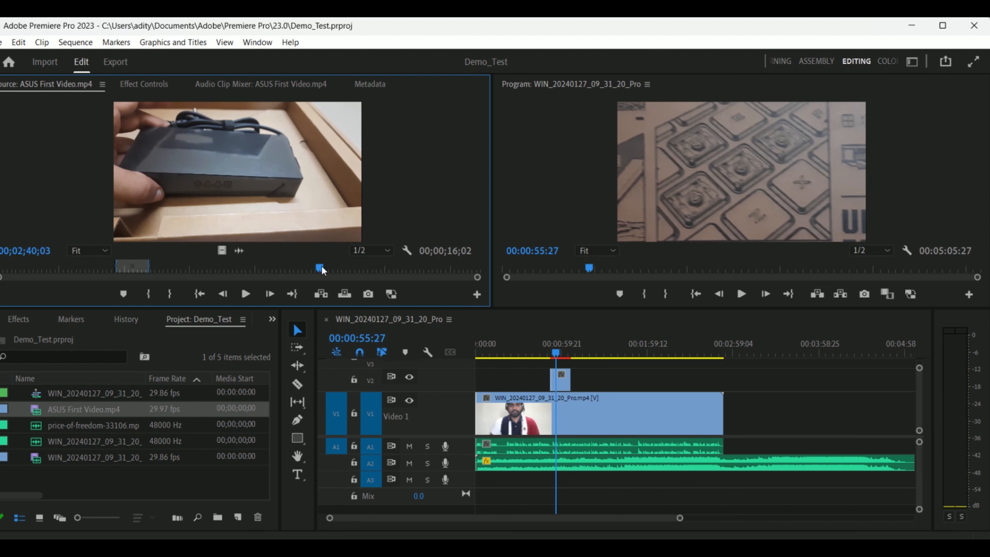
pyautogui.click(148, 294)
pyautogui.click(332, 268)
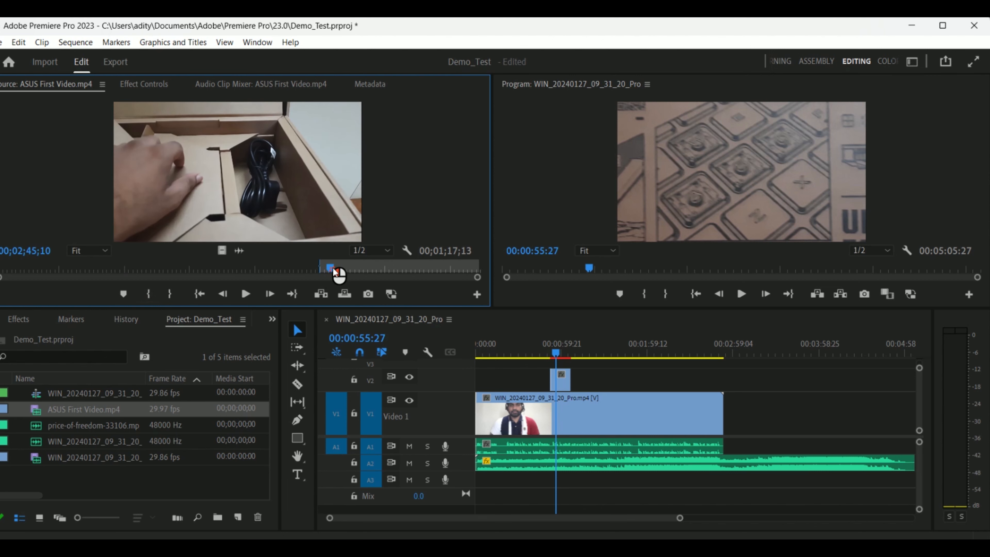
pyautogui.click(170, 294)
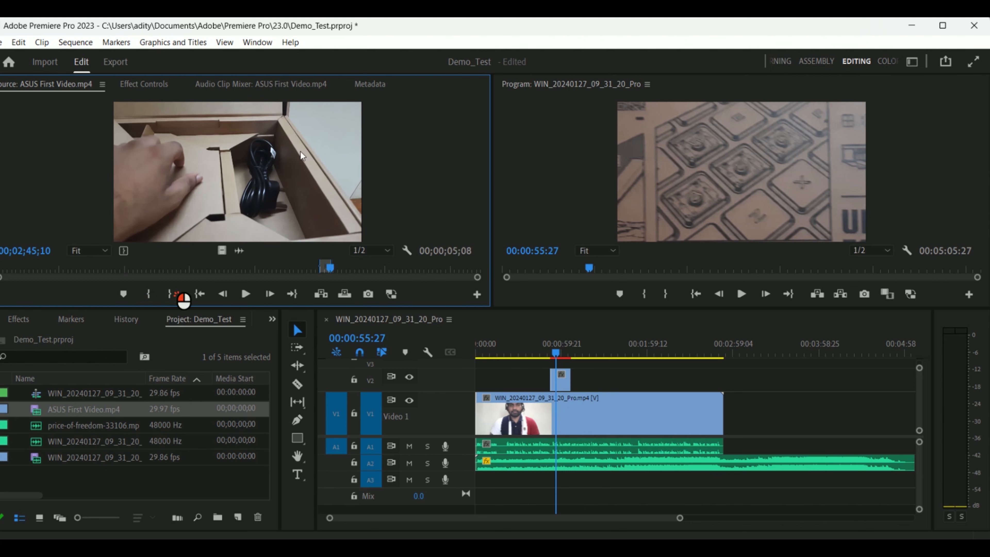
# Place only the video of the newly marked ASUS portion on V2 after the first overlay, and extend it to span about 00:01:10 to 00:01:32.
pyautogui.moveTo(219, 250); pyautogui.dragTo(599, 382)
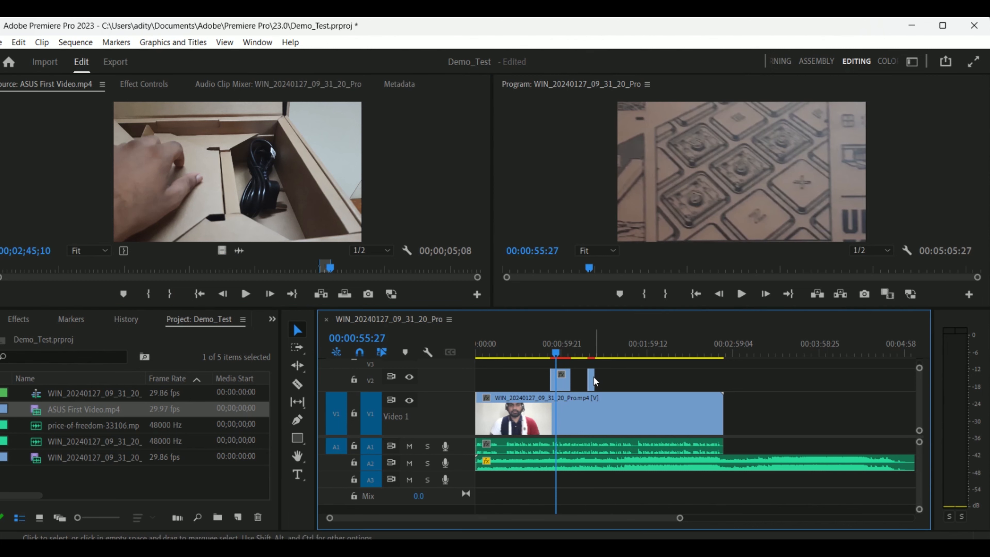
pyautogui.click(593, 378)
pyautogui.moveTo(591, 376); pyautogui.dragTo(580, 380)
pyautogui.click(618, 383)
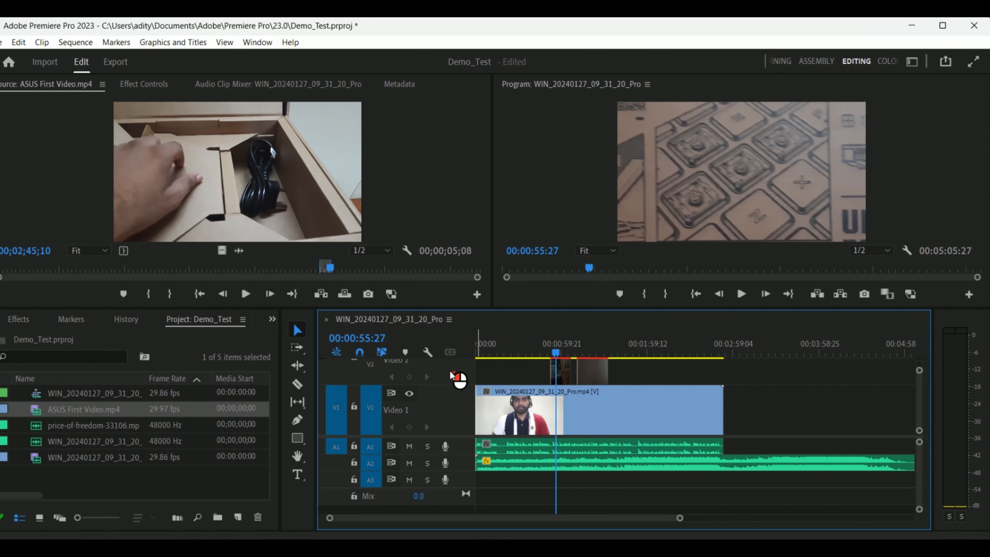
# Adjust the video track heights so V2 shows clip thumbnails, and magnify the timeline around the two ASUS overlay clips.
pyautogui.doubleClick(451, 372)
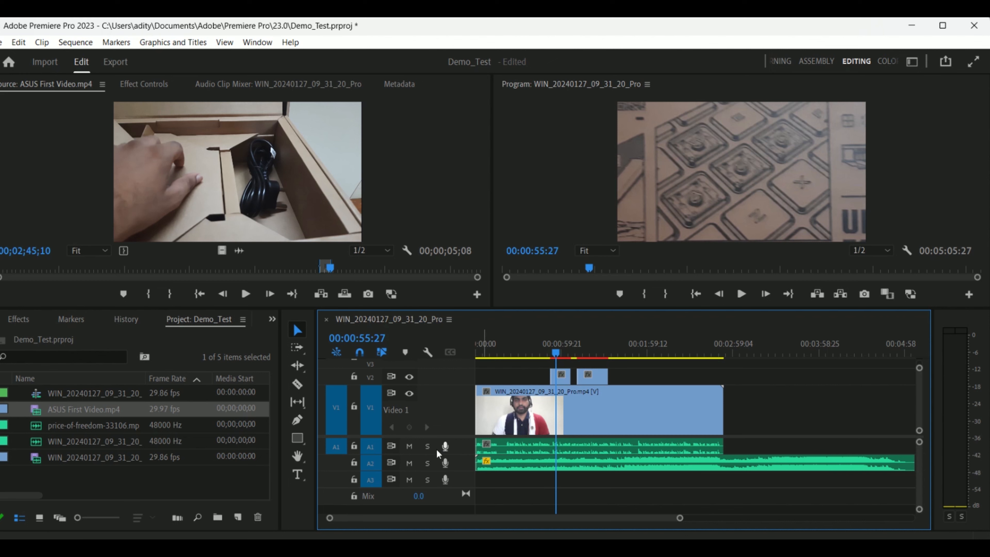
pyautogui.doubleClick(452, 429)
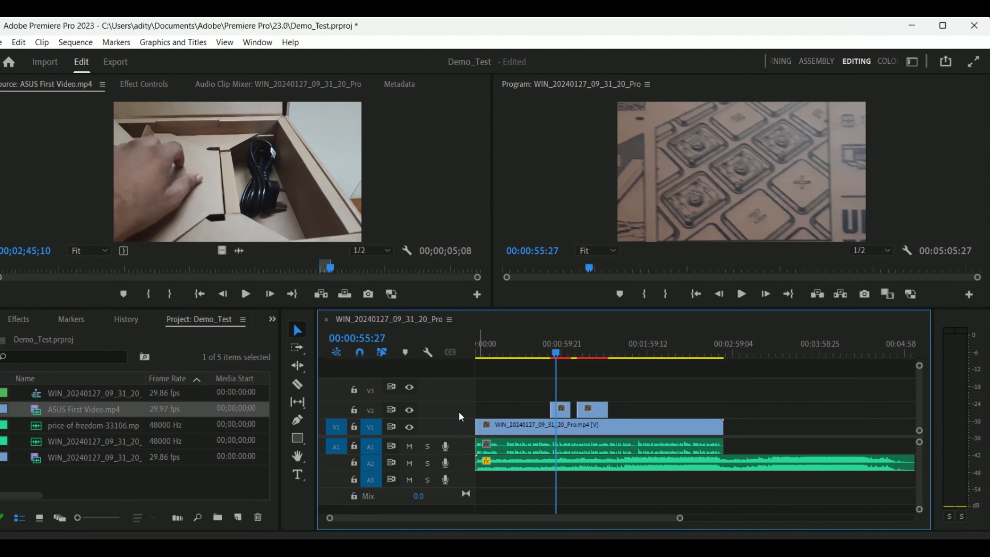
pyautogui.doubleClick(454, 392)
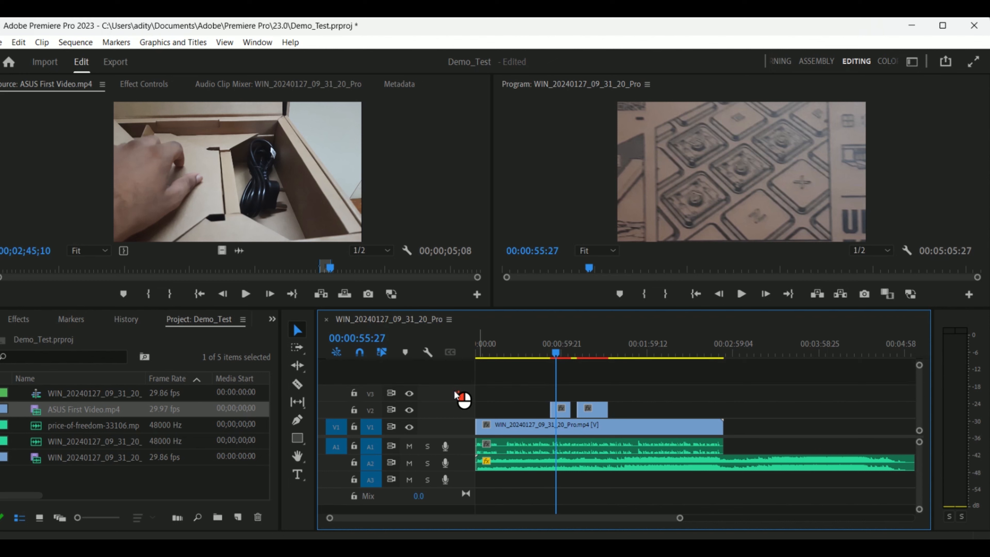
pyautogui.doubleClick(454, 391)
pyautogui.doubleClick(465, 414)
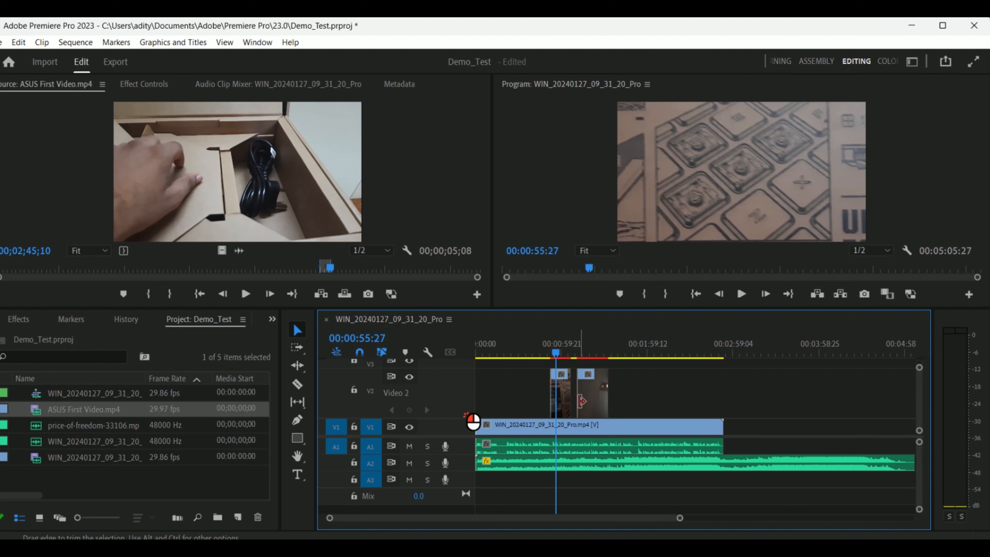
pyautogui.click(593, 392)
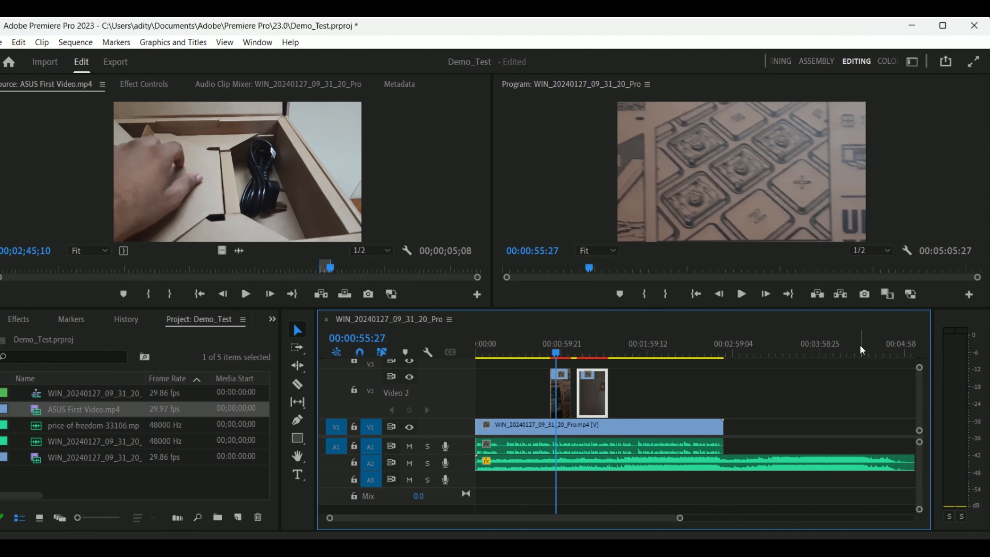
pyautogui.moveTo(920, 431); pyautogui.dragTo(912, 457)
pyautogui.moveTo(680, 518); pyautogui.dragTo(640, 538)
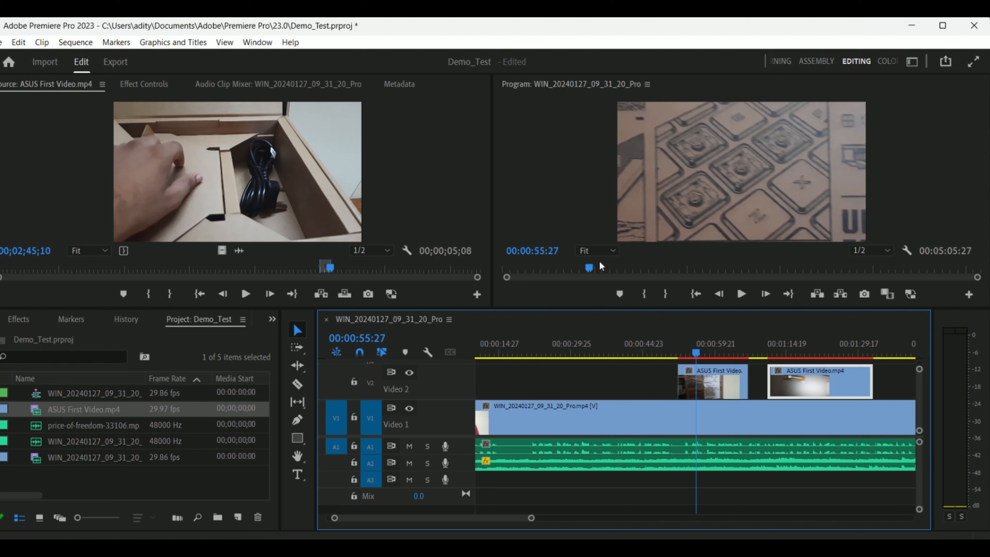
# Move the second ASUS clip directly against the end of the first on V2, and apply the Dip to Black transition at their cut.
pyautogui.moveTo(698, 345); pyautogui.dragTo(718, 362)
pyautogui.click(215, 321)
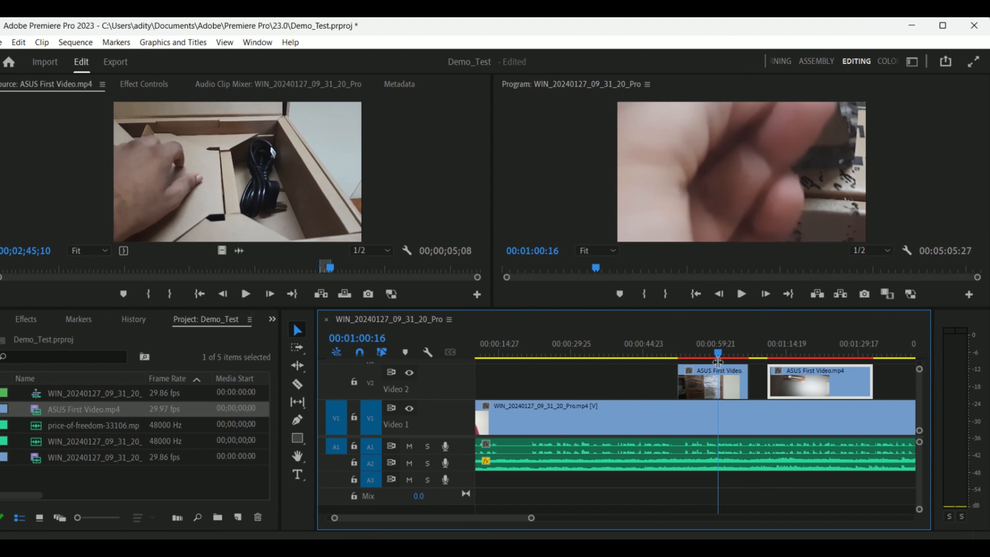
pyautogui.click(26, 319)
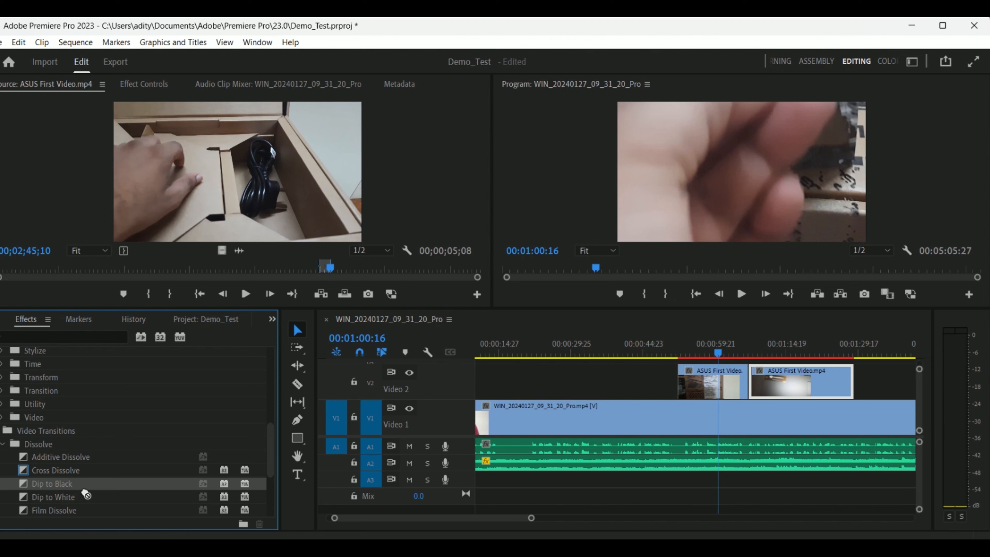
pyautogui.moveTo(86, 494); pyautogui.dragTo(573, 398)
pyautogui.moveTo(730, 399); pyautogui.dragTo(749, 385)
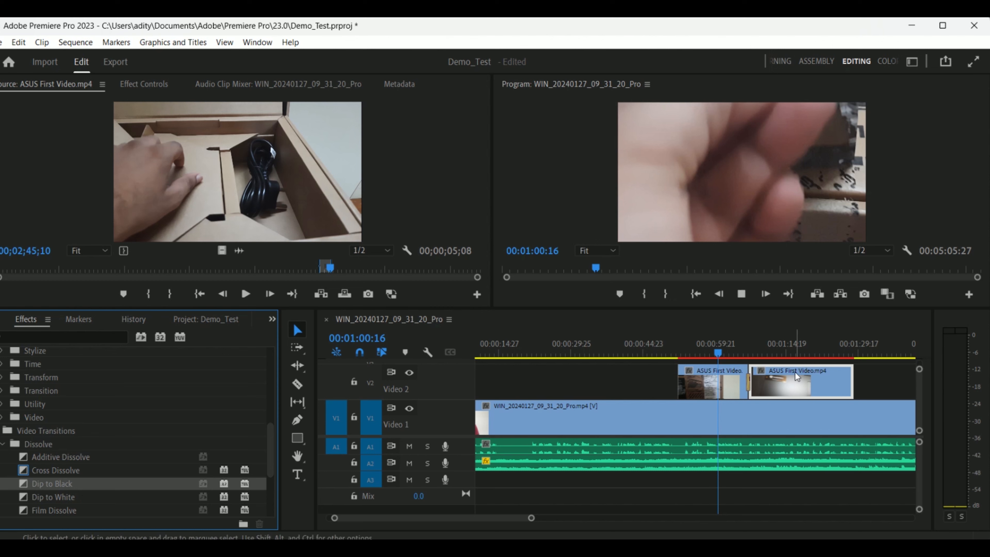
# Play the sequence across the cut between the two ASUS clips to preview the Dip to Black transition.
pyautogui.press('space')
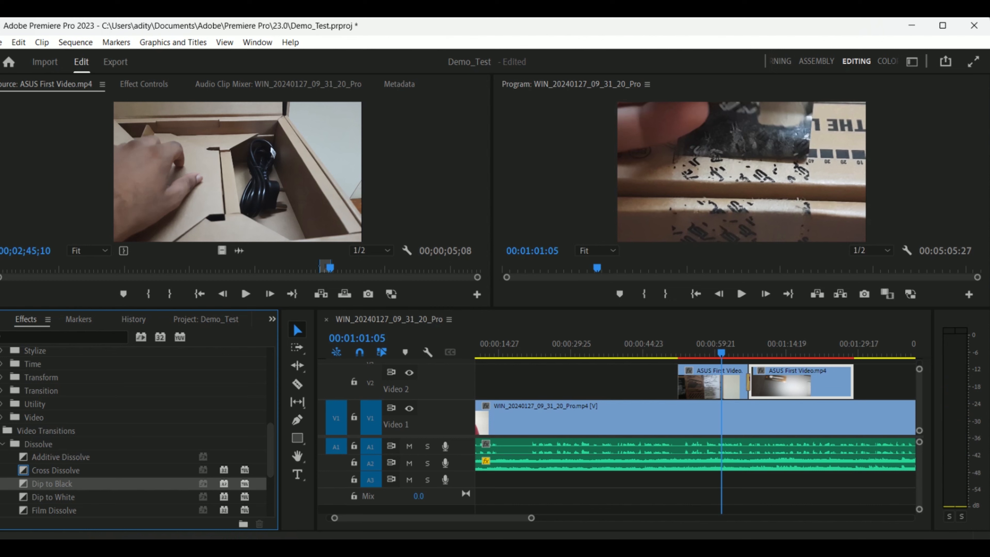
pyautogui.click(668, 346)
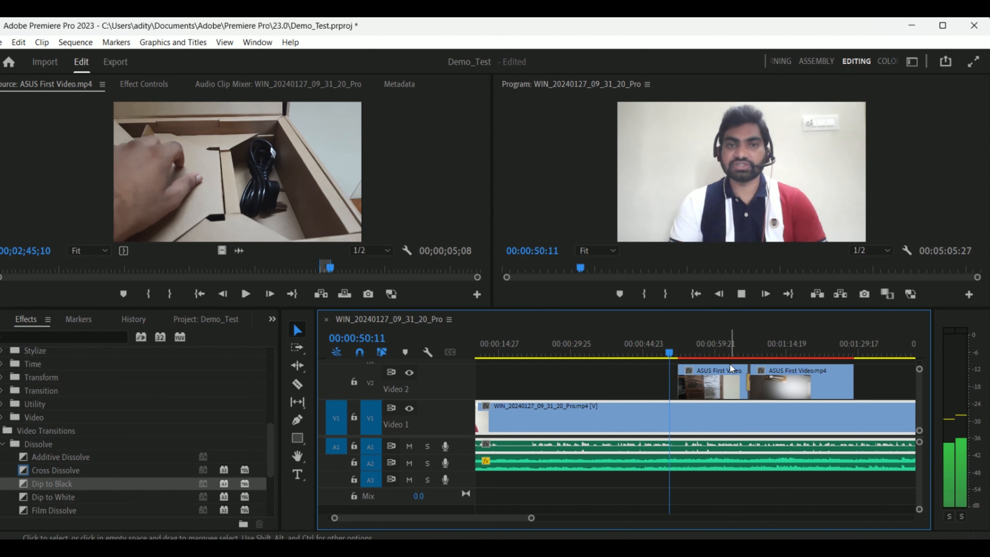
pyautogui.click(730, 365)
pyautogui.click(731, 346)
pyautogui.press('space')
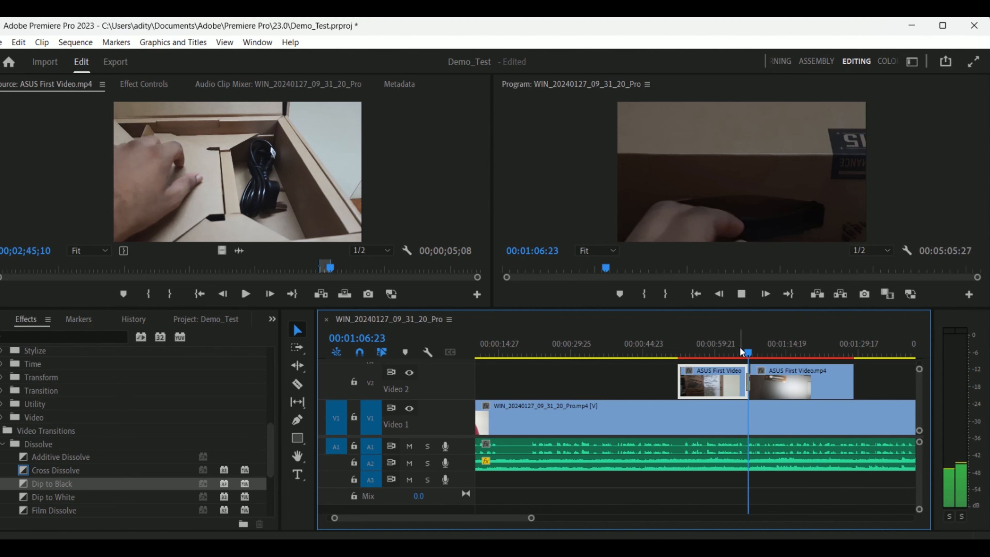
pyautogui.press('space')
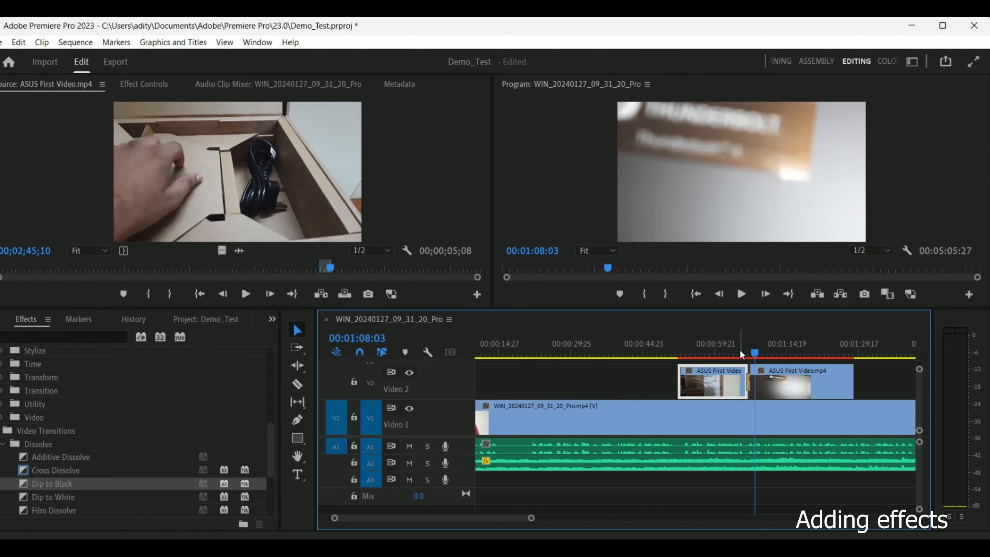
# Lengthen the Dip to Black transition on V2 to about 2 seconds, starting near 00:01:05:20, and play it back.
pyautogui.moveTo(532, 519); pyautogui.dragTo(482, 526)
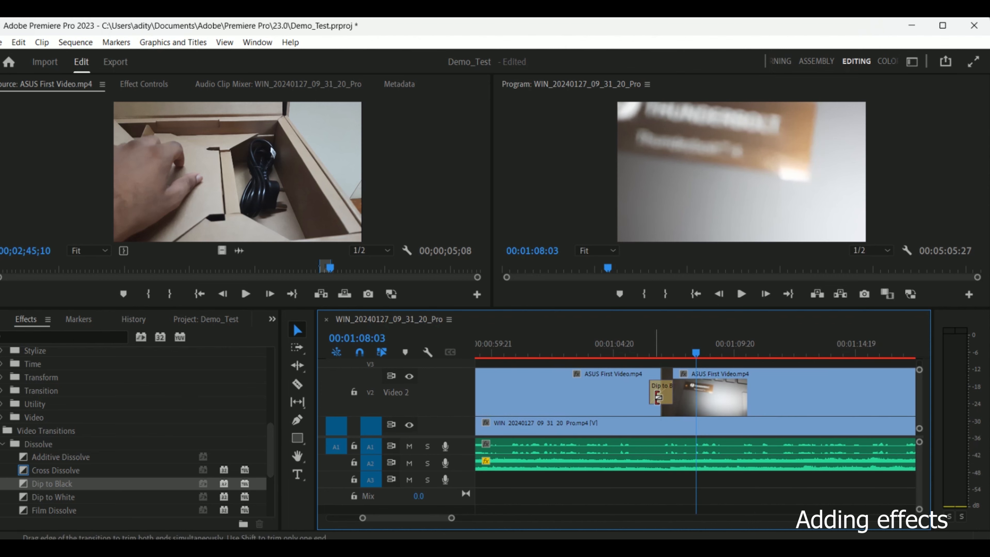
pyautogui.moveTo(451, 519)
pyautogui.mouseDown()
pyautogui.moveTo(494, 520)
pyautogui.moveTo(434, 524)
pyautogui.moveTo(471, 522)
pyautogui.moveTo(444, 523)
pyautogui.mouseUp()
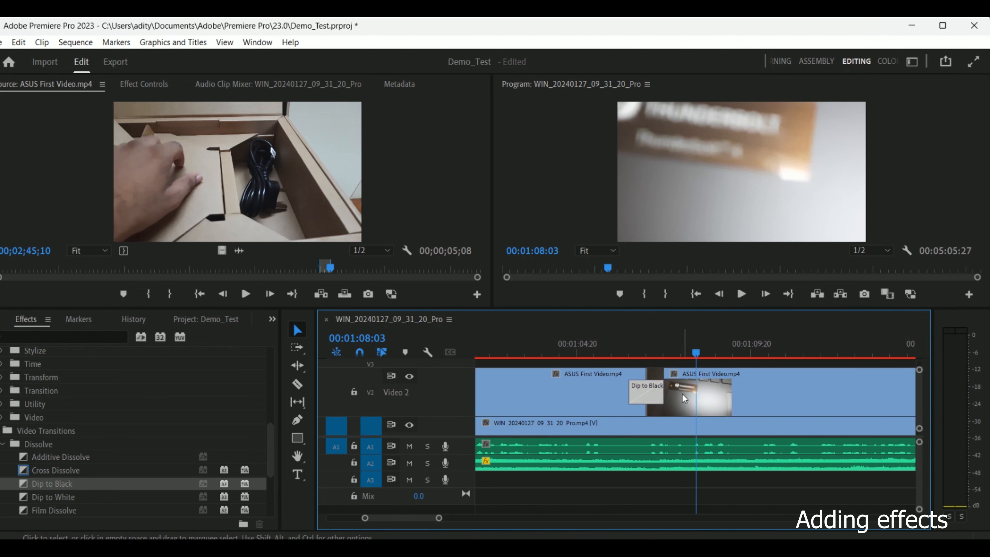
pyautogui.moveTo(628, 389); pyautogui.dragTo(608, 386)
pyautogui.click(611, 332)
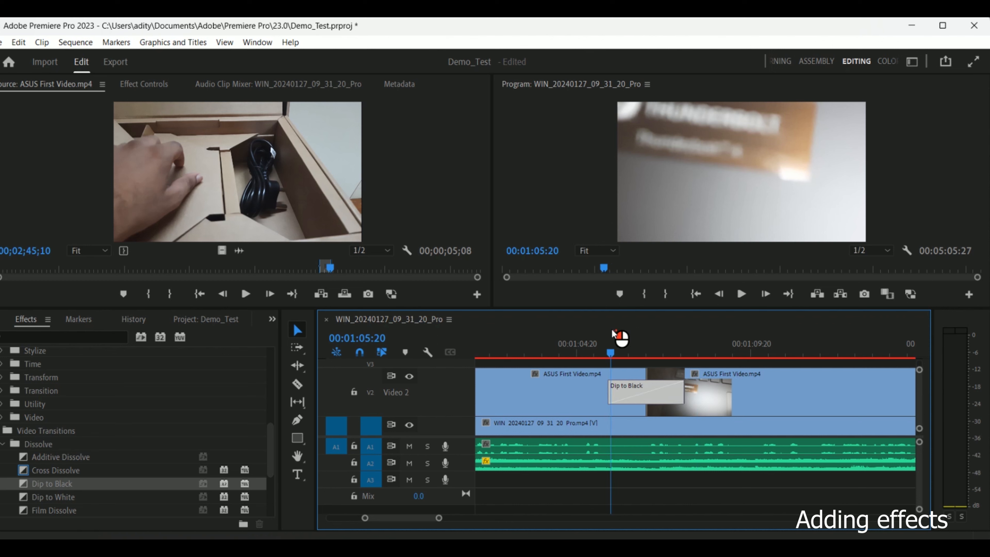
pyautogui.press('space')
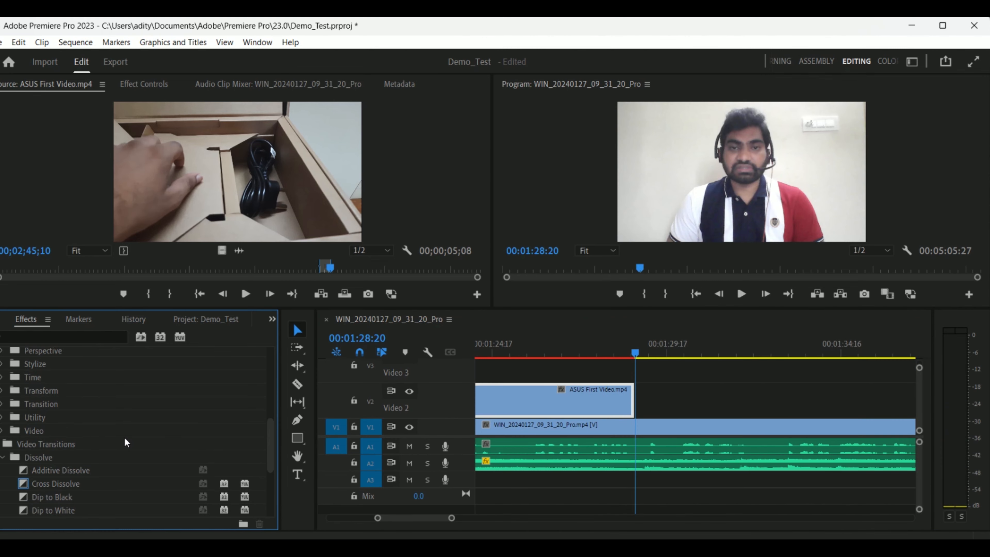
pyautogui.scroll(-3, 125, 442)
pyautogui.click(71, 377)
pyautogui.scroll(3, 73, 380)
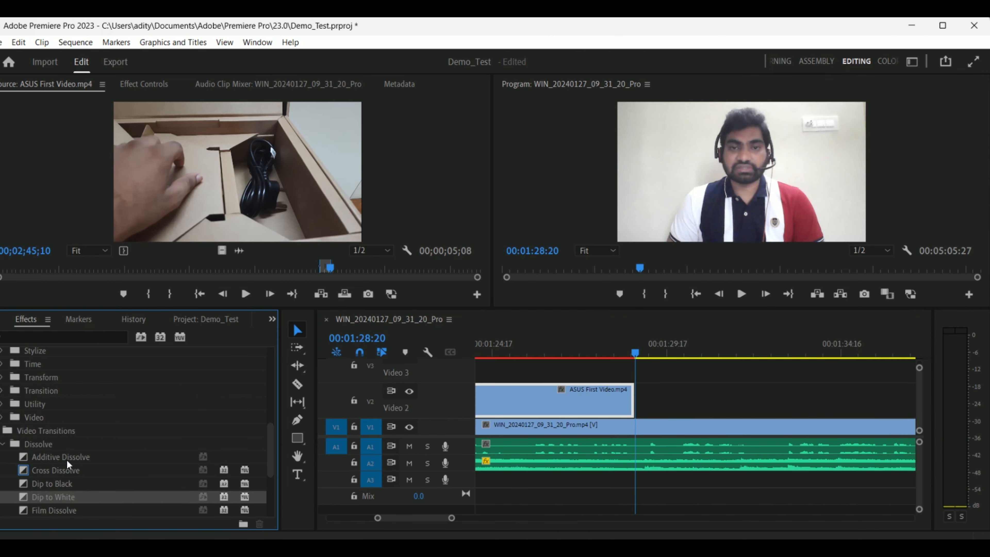
pyautogui.scroll(-3, 68, 462)
pyautogui.click(77, 415)
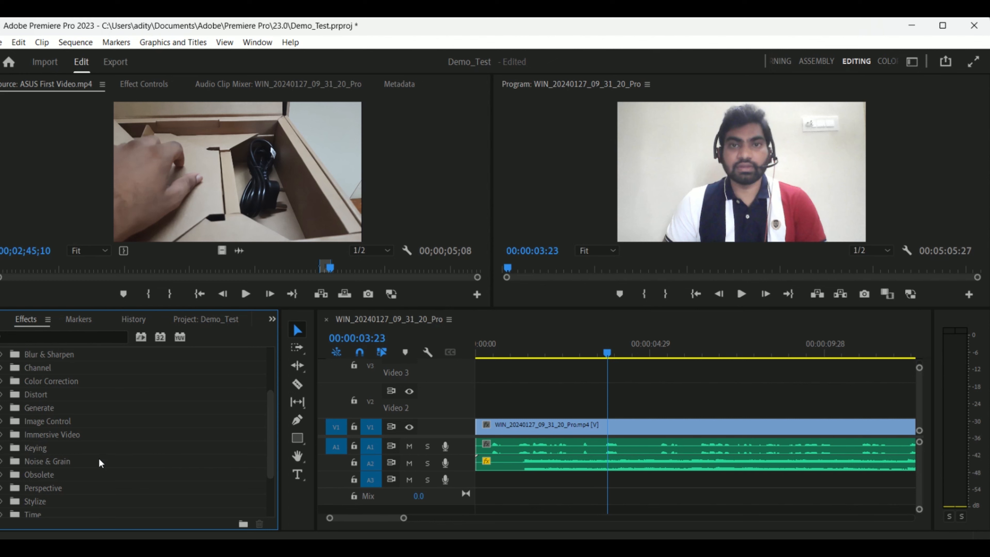
# Apply the Mosaic effect from the Stylize video effects to the V1 webcam clip, and check the picture at 00:00:03:09.
pyautogui.scroll(-2, 74, 474)
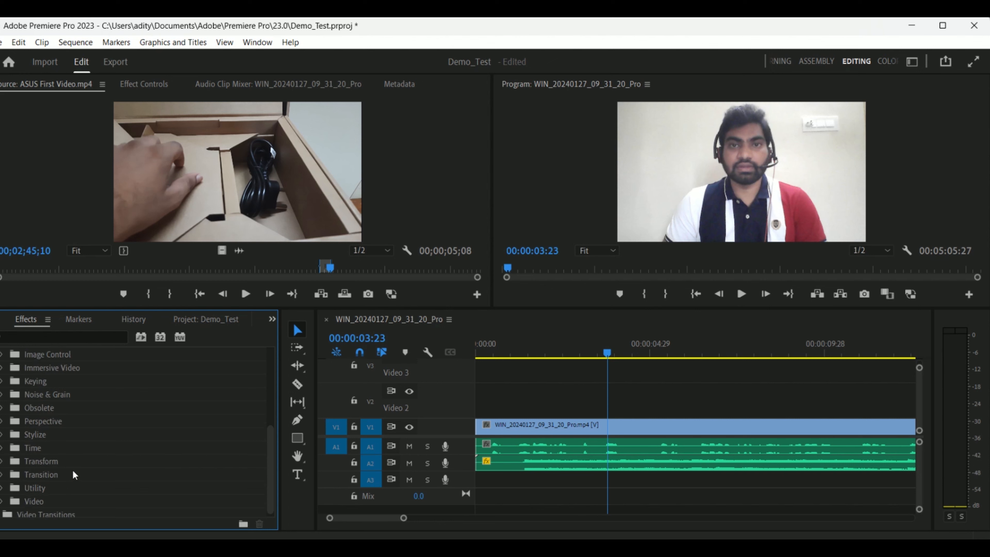
pyautogui.click(3, 436)
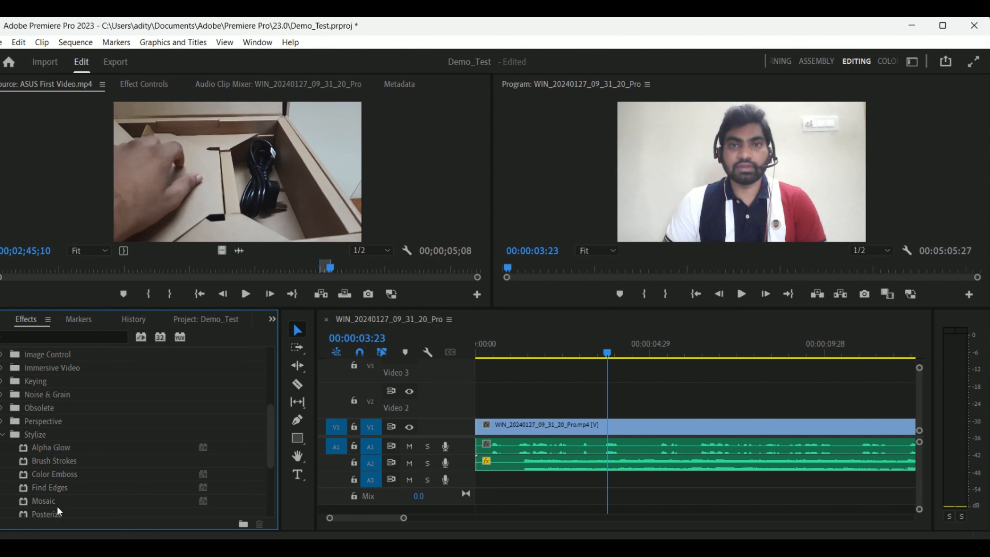
pyautogui.moveTo(48, 507); pyautogui.dragTo(528, 433)
pyautogui.moveTo(564, 347); pyautogui.dragTo(595, 410)
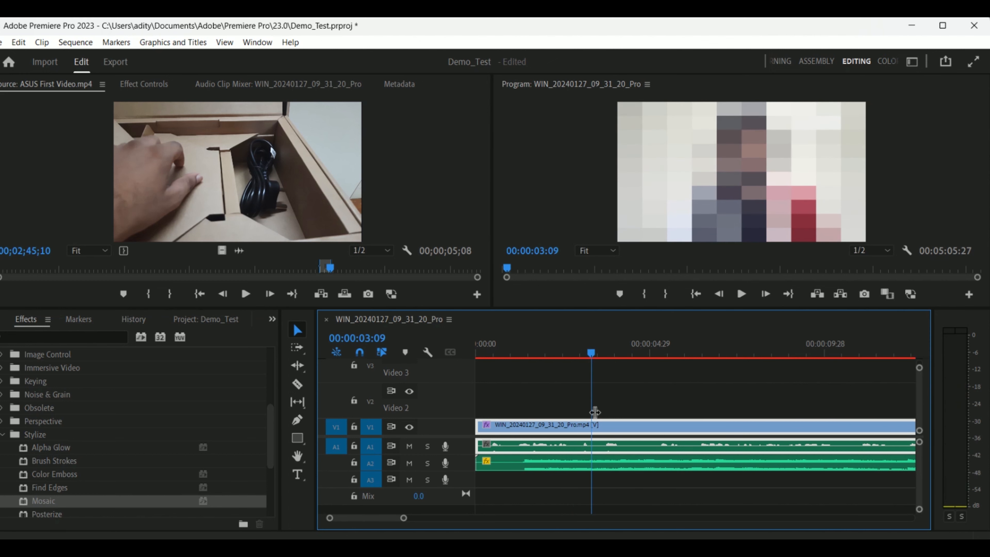
# Set the V1 clip's Motion position to 638, 374, its scale to 97 and its opacity to 85% in its effect settings.
pyautogui.click(556, 426)
pyautogui.click(141, 91)
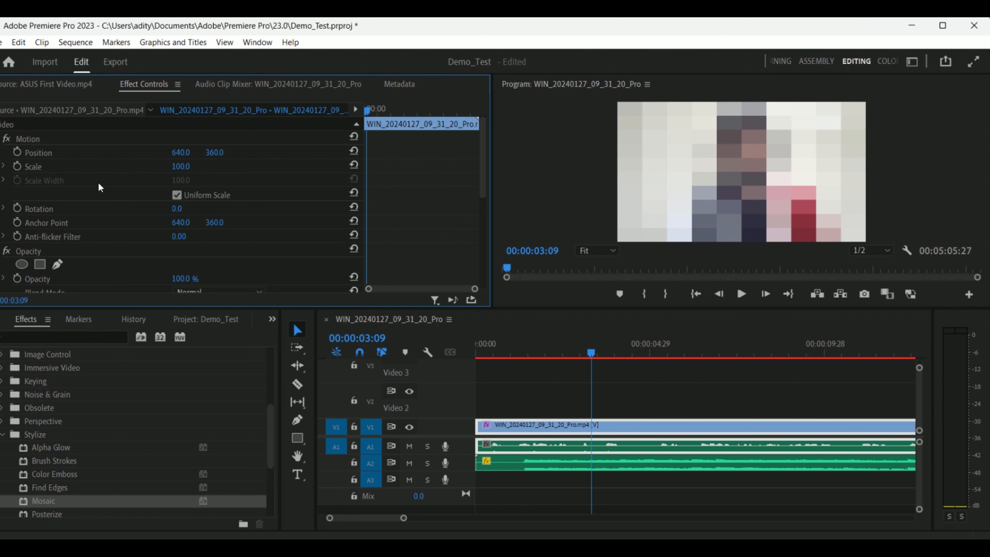
pyautogui.scroll(-8, 96, 260)
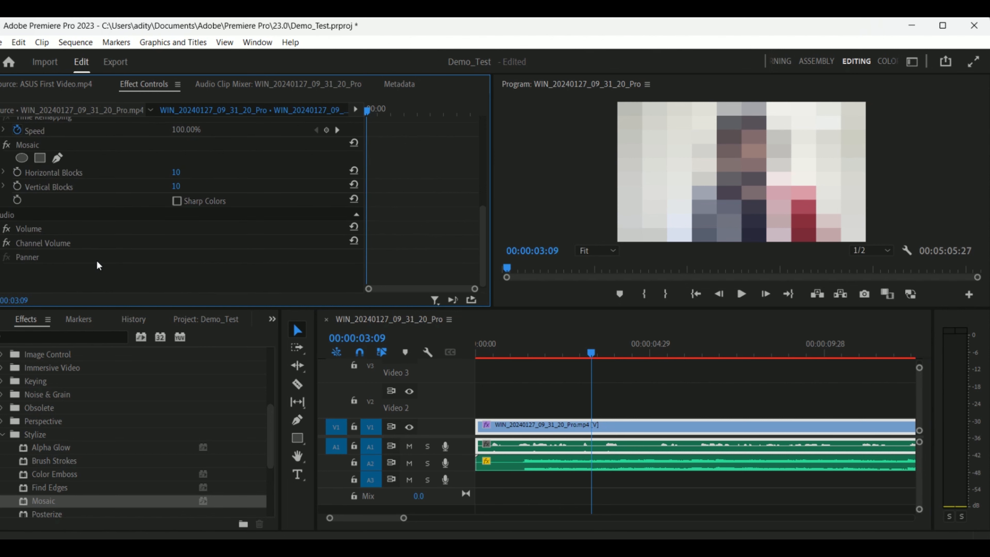
pyautogui.scroll(8, 97, 260)
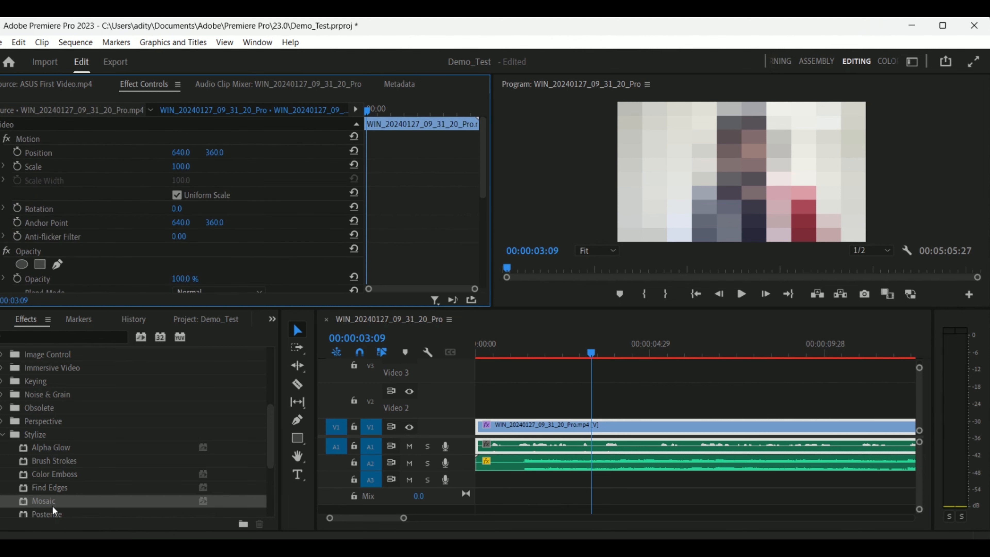
pyautogui.click(47, 140)
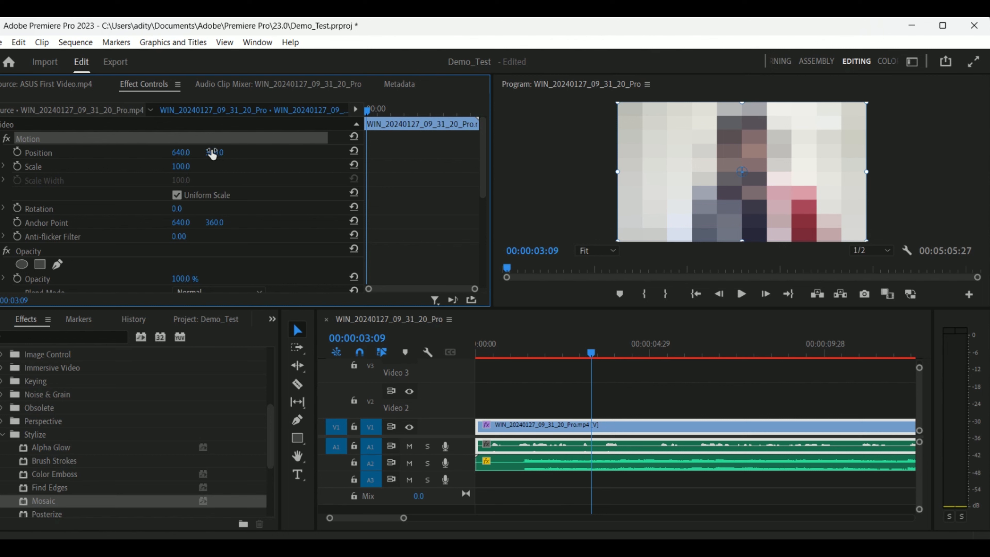
pyautogui.moveTo(181, 153)
pyautogui.mouseDown()
pyautogui.moveTo(158, 158)
pyautogui.moveTo(226, 156)
pyautogui.moveTo(160, 174)
pyautogui.moveTo(191, 168)
pyautogui.mouseUp()
pyautogui.scroll(-2, 183, 222)
pyautogui.scroll(-2, 183, 224)
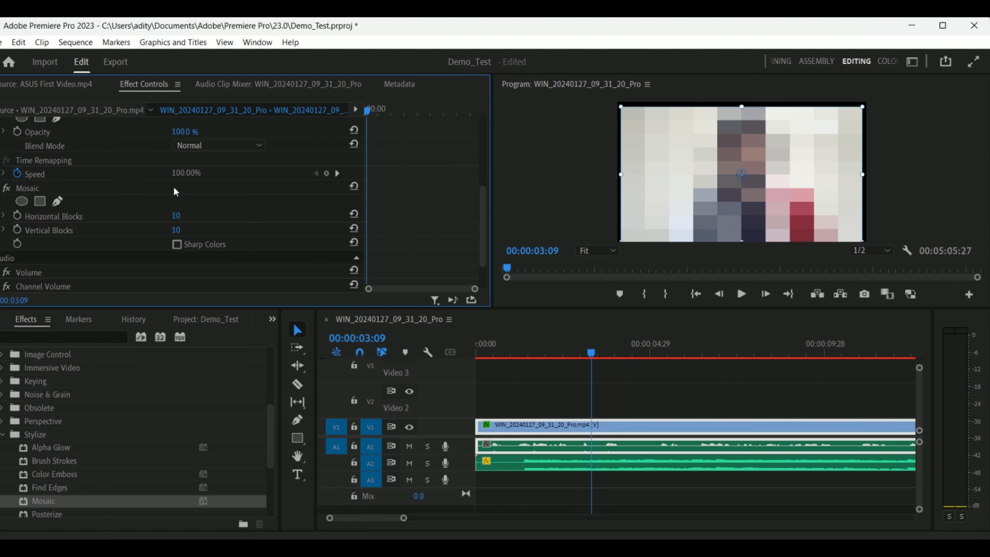
pyautogui.moveTo(183, 132)
pyautogui.mouseDown()
pyautogui.moveTo(164, 132)
pyautogui.moveTo(191, 133)
pyautogui.mouseUp()
pyautogui.scroll(3, 194, 148)
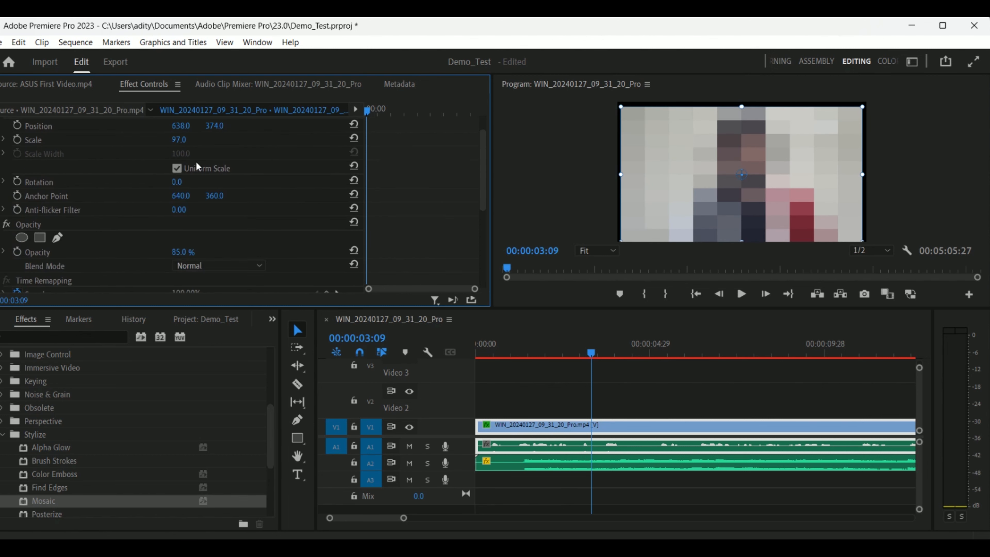
# Set the V1 clip's Mosaic effect to 78 horizontal blocks and 276 vertical blocks.
pyautogui.scroll(-3, 181, 156)
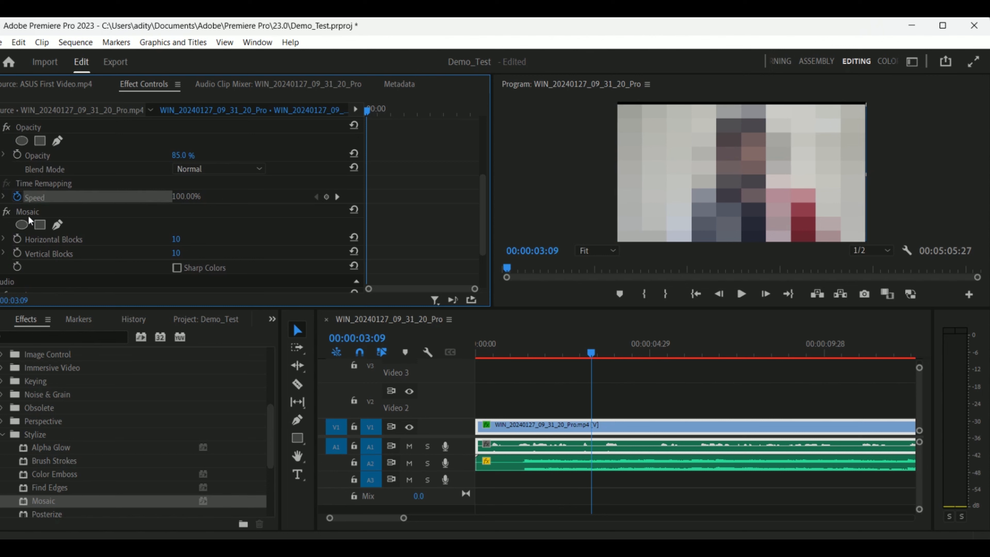
pyautogui.moveTo(178, 254); pyautogui.dragTo(262, 239)
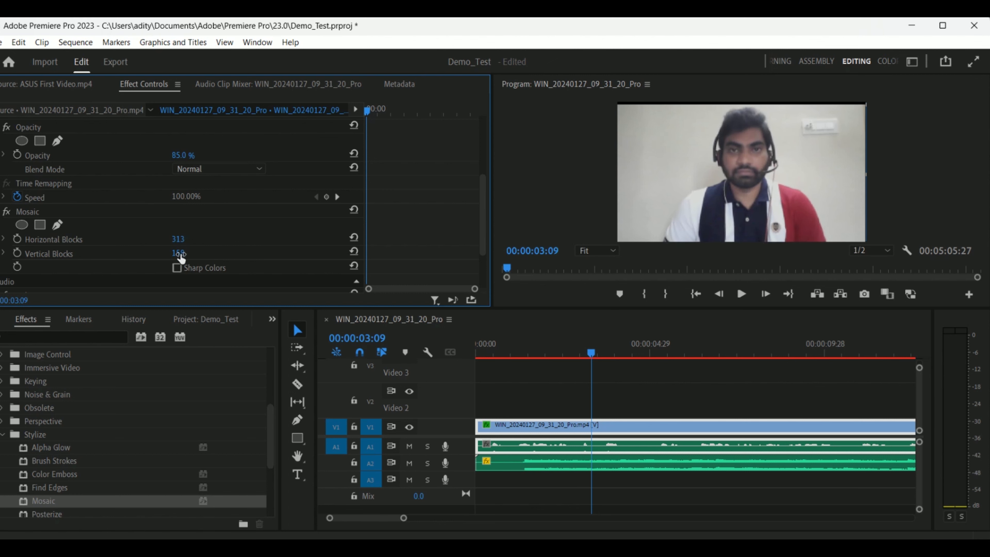
pyautogui.moveTo(181, 254)
pyautogui.mouseDown()
pyautogui.moveTo(226, 254)
pyautogui.moveTo(184, 239)
pyautogui.moveTo(192, 250)
pyautogui.moveTo(192, 240)
pyautogui.mouseUp()
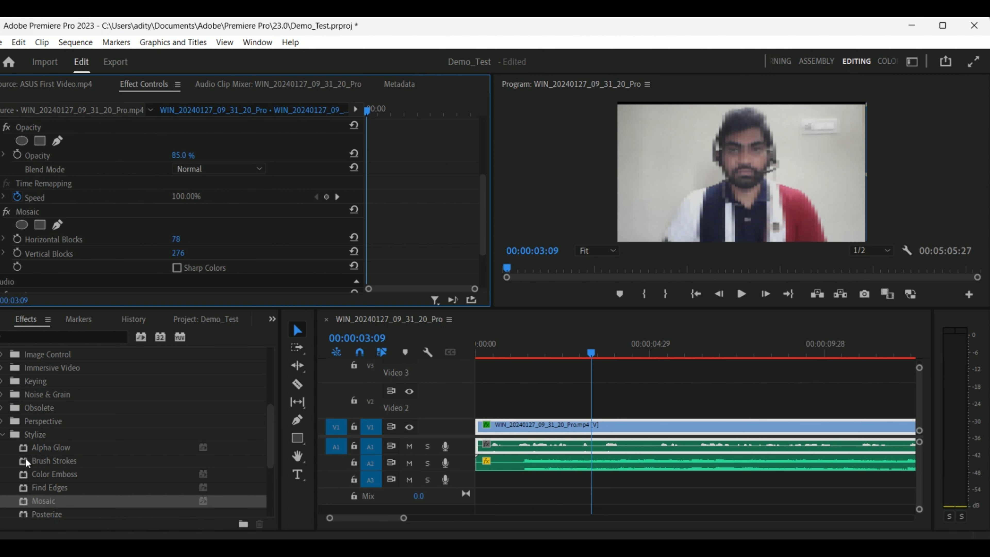
pyautogui.click(3, 434)
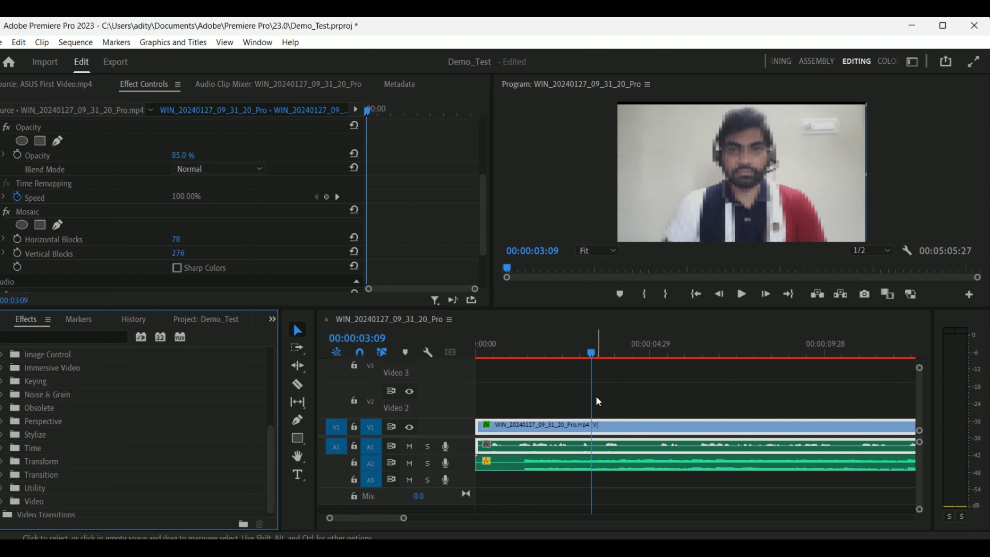
# Tag the A1 voice clip as Dialogue with the Balanced Male Voice preset in Essential Sound and play it back.
pyautogui.click(597, 354)
pyautogui.moveTo(598, 356)
pyautogui.mouseDown()
pyautogui.moveTo(685, 355)
pyautogui.moveTo(592, 354)
pyautogui.mouseUp()
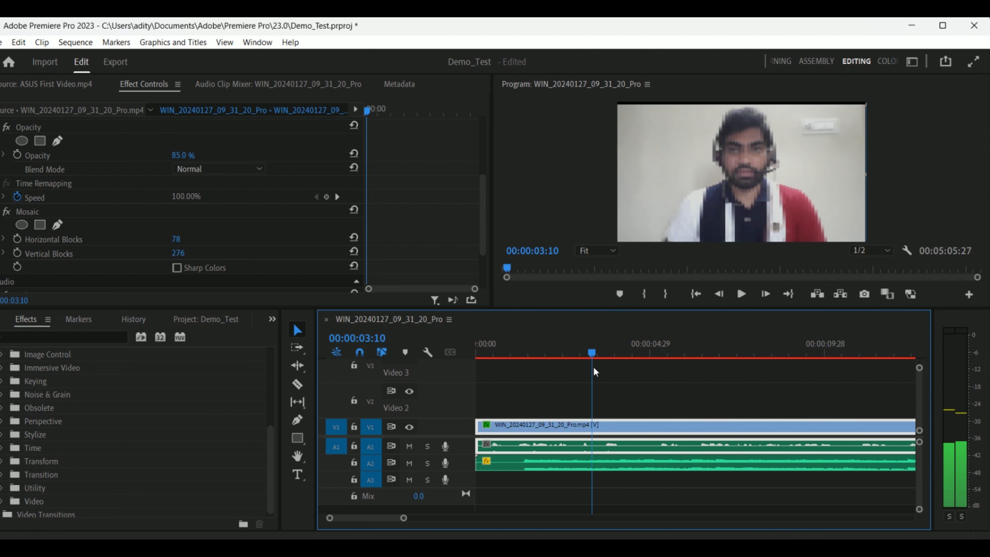
pyautogui.click(611, 464)
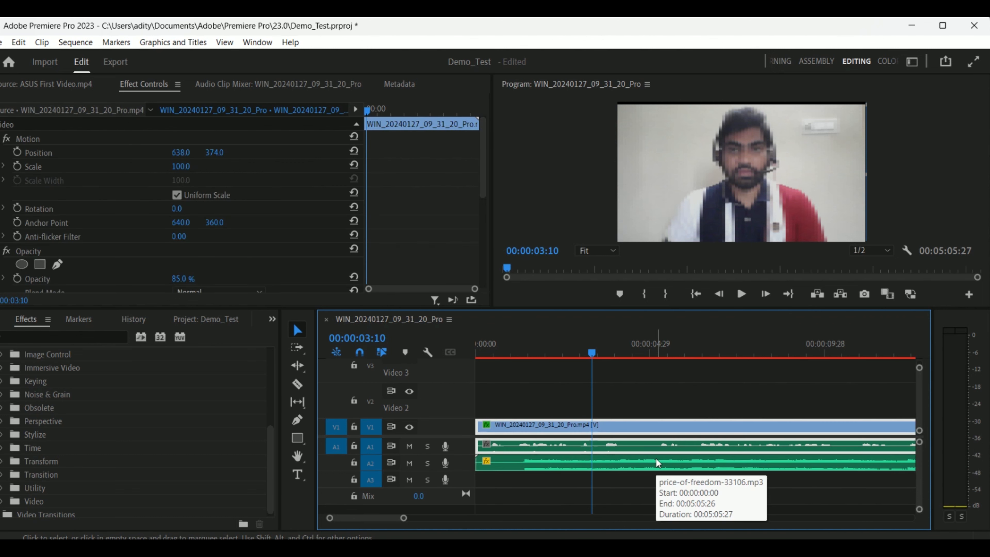
pyautogui.click(550, 428)
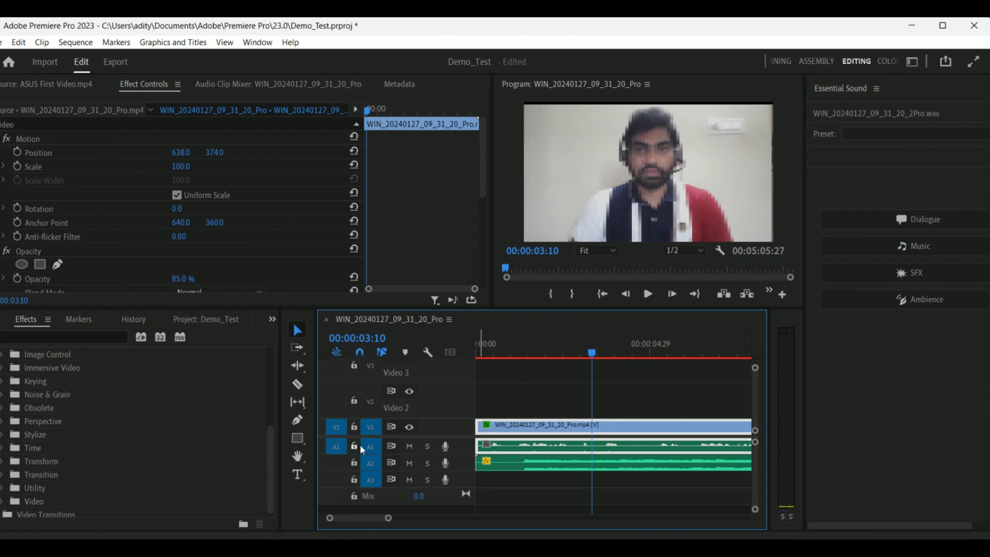
pyautogui.click(530, 466)
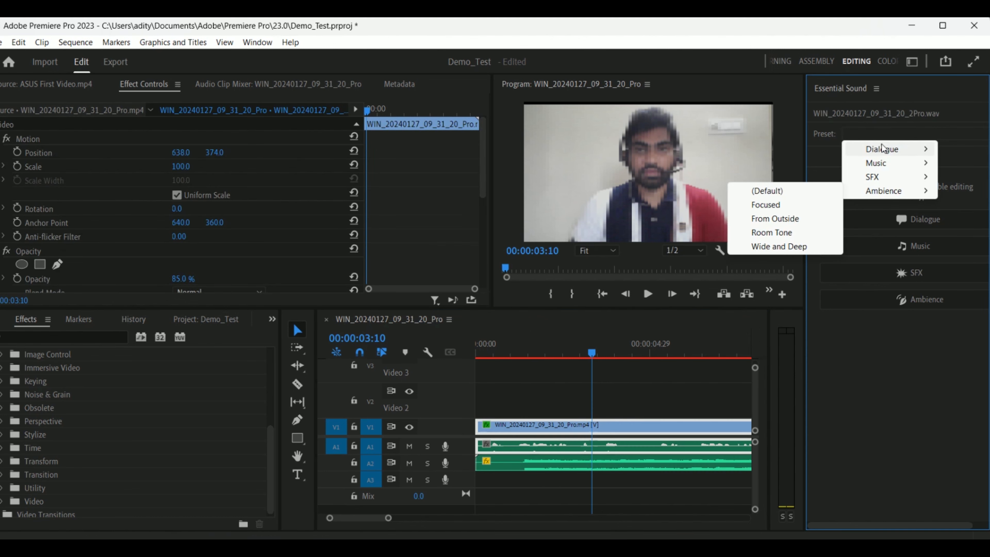
pyautogui.click(883, 149)
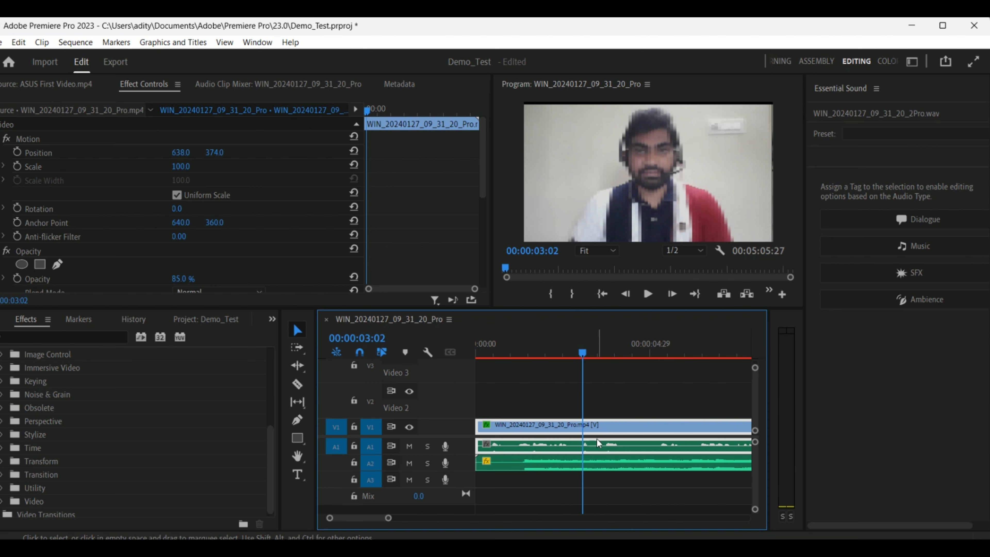
pyautogui.click(600, 446)
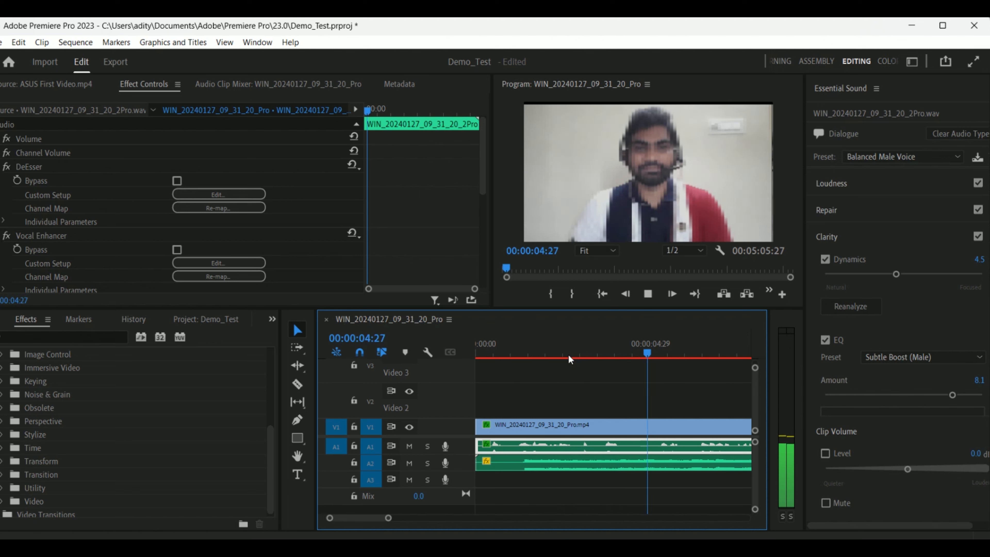
pyautogui.press('space')
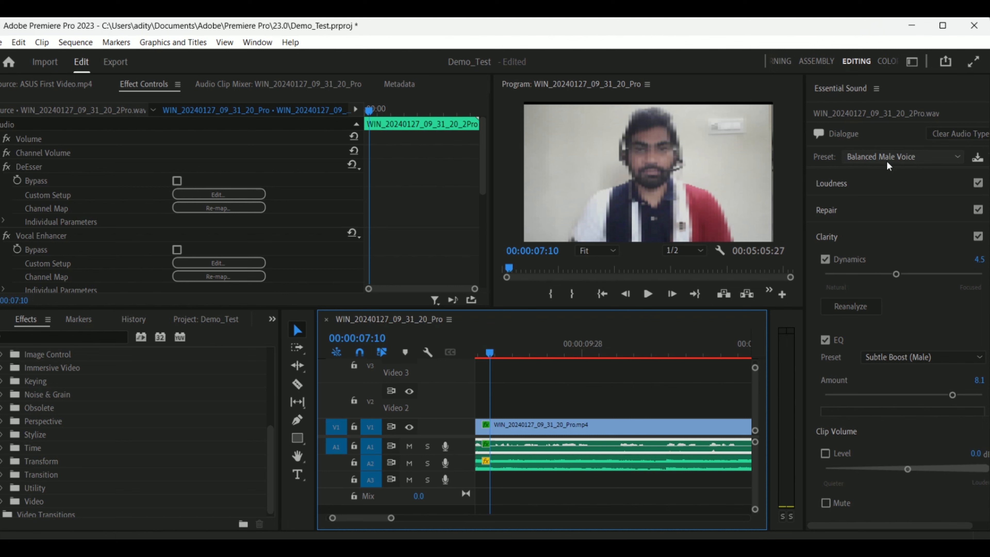
# Audition the In a Large Room dialogue preset on the voice clip and switch the preset to Podcast Voice.
pyautogui.click(887, 157)
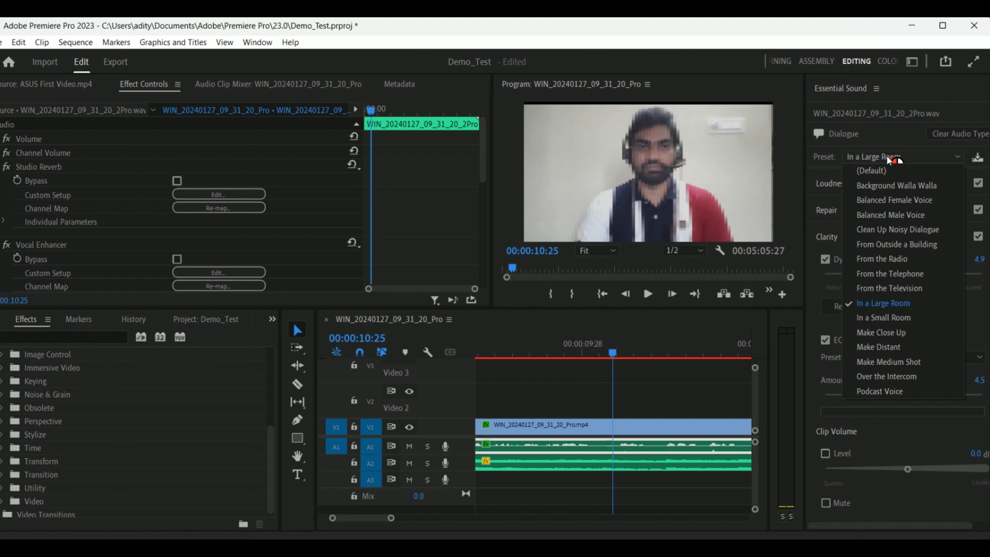
pyautogui.press('space')
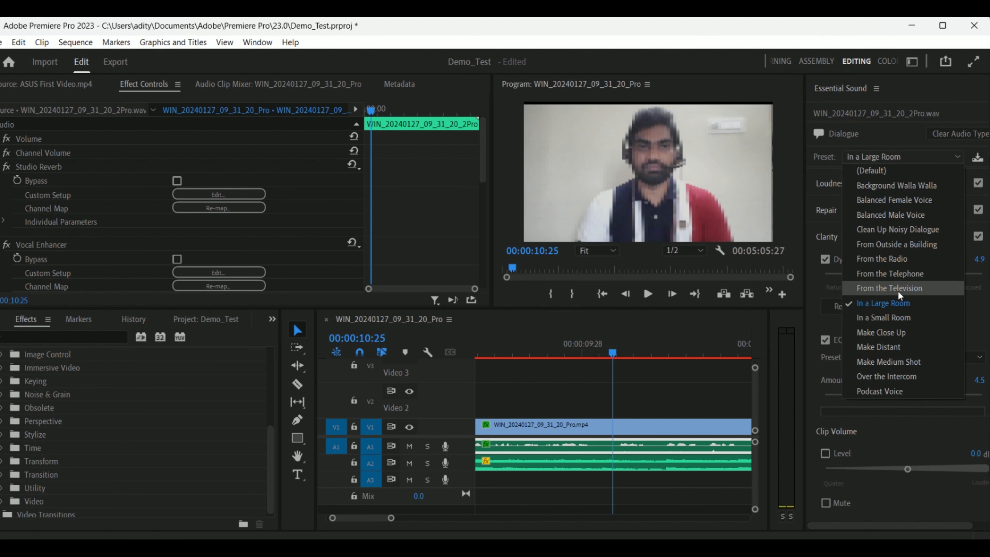
pyautogui.click(873, 390)
# Disable the Mosaic effect on the V1 webcam clip.
pyautogui.click(533, 425)
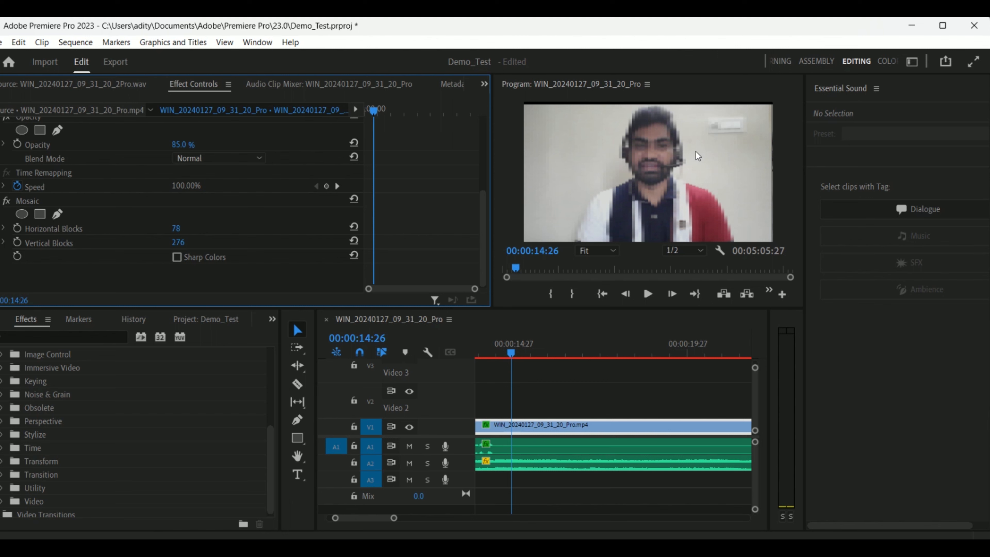
pyautogui.click(6, 201)
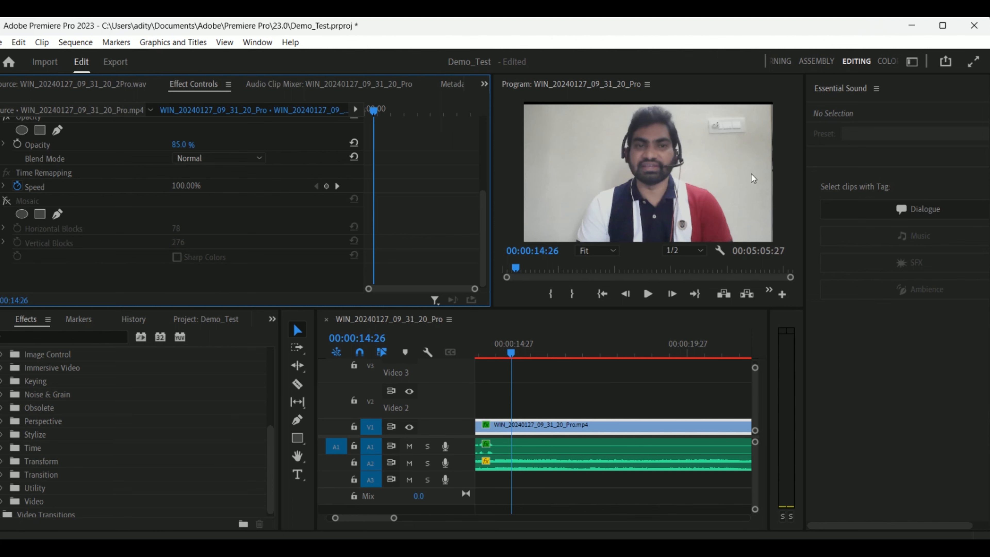
# Set the V1 clip's Lumetri Creative intensity to 200, faded film and sharpen to 100, saturation to 0 and tint balance to 12.6.
pyautogui.click(258, 42)
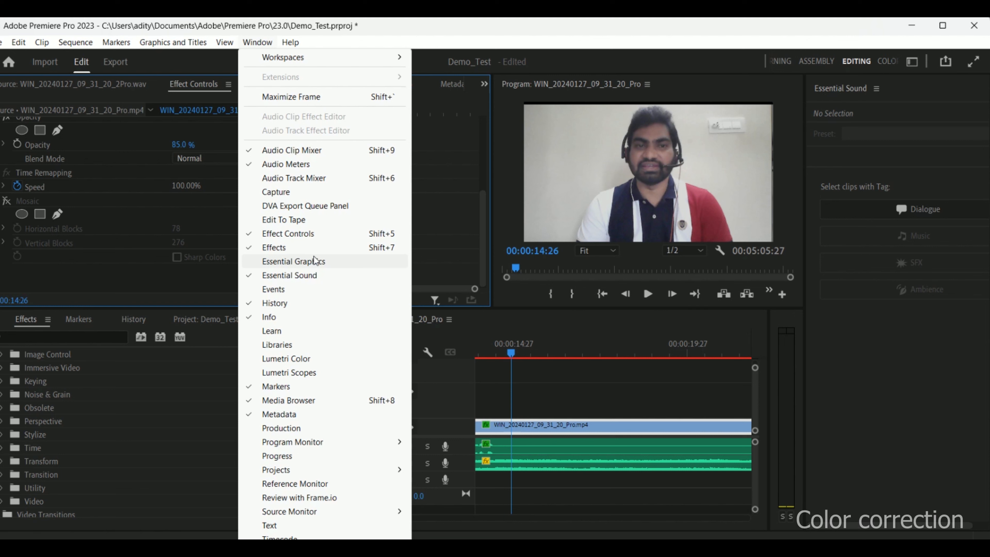
pyautogui.click(321, 360)
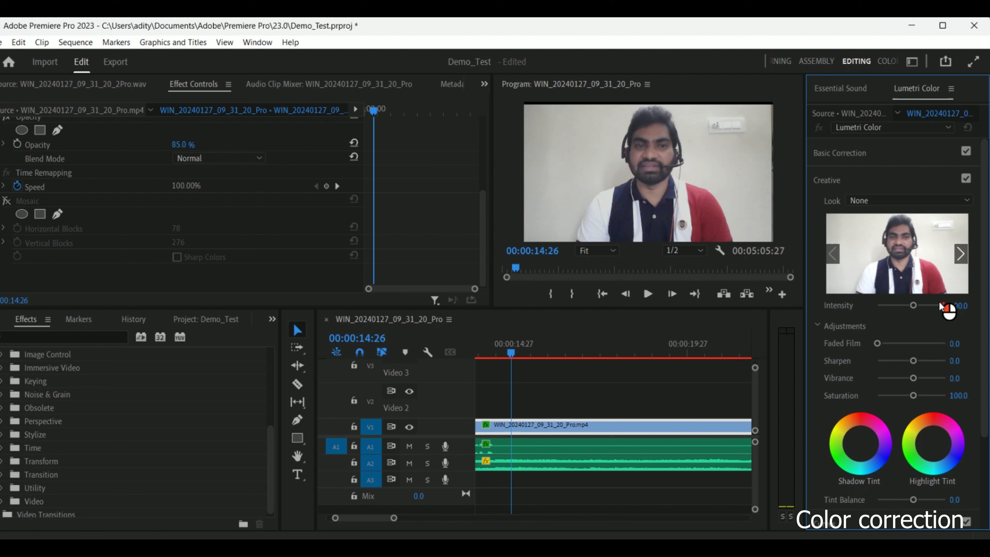
pyautogui.moveTo(941, 306); pyautogui.dragTo(946, 305)
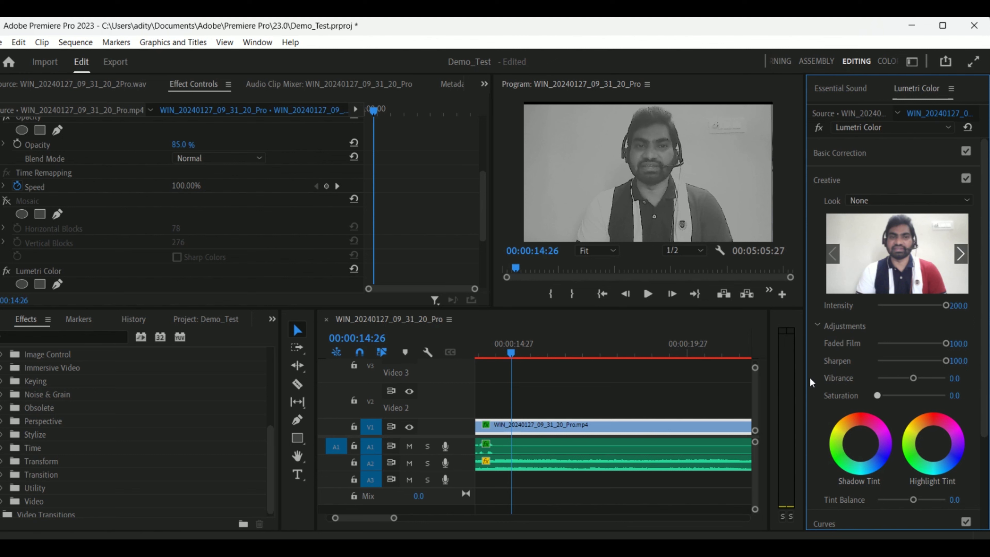
pyautogui.moveTo(913, 500); pyautogui.dragTo(983, 502)
# Set Lumetri saturation to 128.2, vibrance to -100 and faded film to 0, tint the shadows and highlights, and check the frame at 00:00:11:02.
pyautogui.click(877, 396)
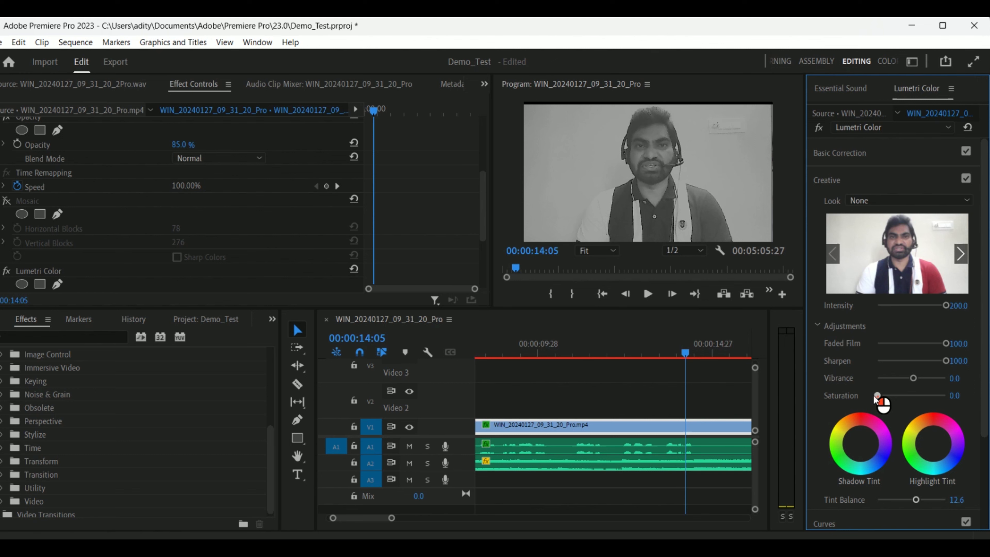
pyautogui.moveTo(875, 396)
pyautogui.mouseDown()
pyautogui.moveTo(904, 398)
pyautogui.moveTo(873, 400)
pyautogui.mouseUp()
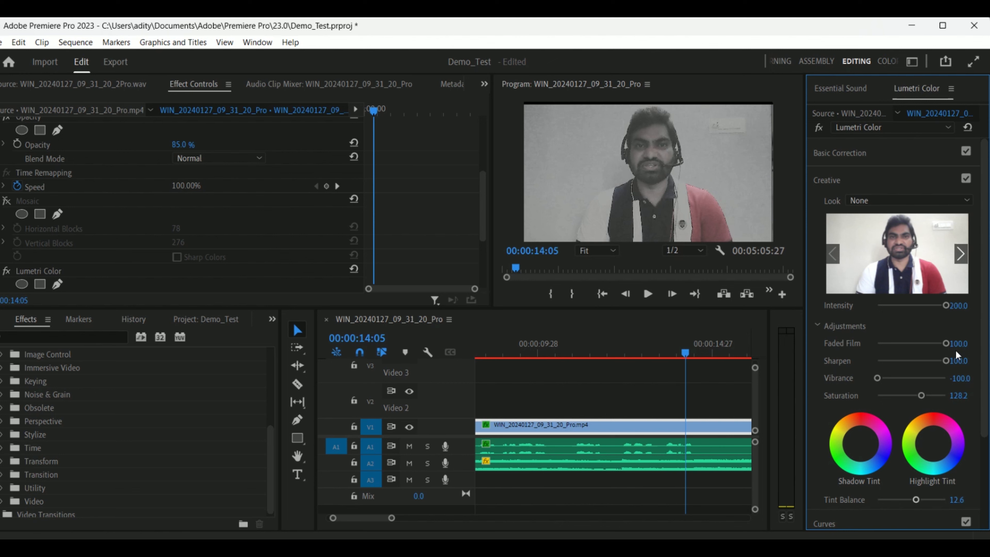
pyautogui.moveTo(946, 344); pyautogui.dragTo(869, 343)
pyautogui.moveTo(947, 306); pyautogui.dragTo(856, 295)
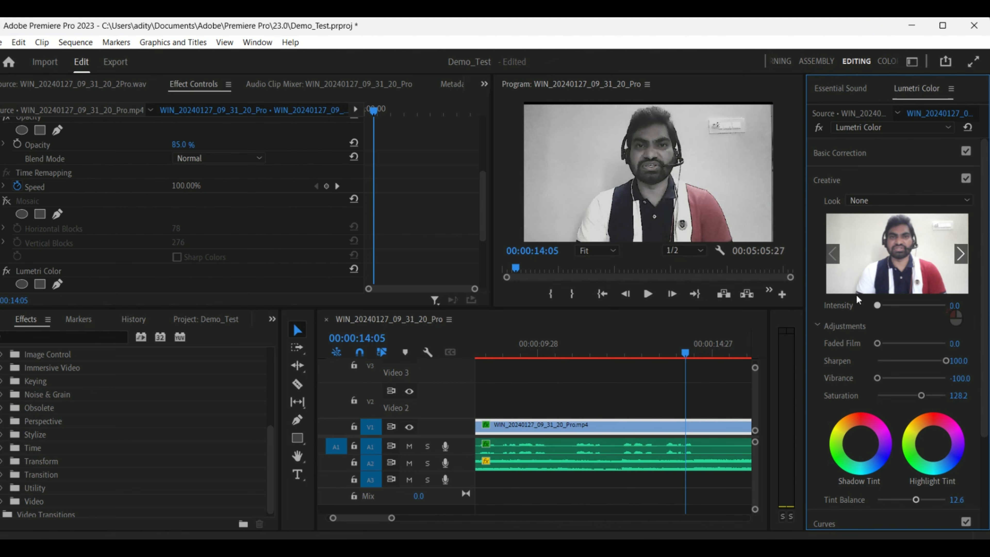
pyautogui.hotkey('ctrl', 'z')
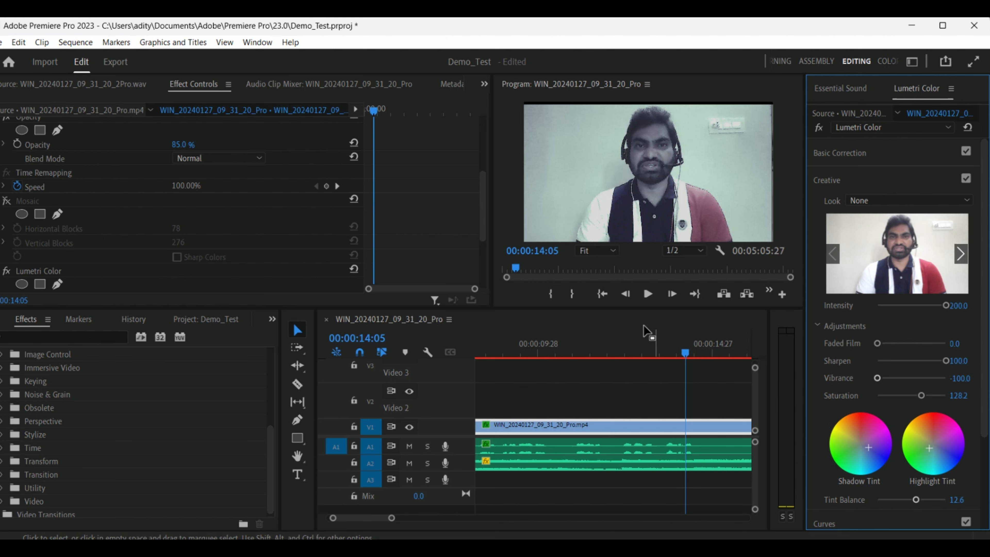
pyautogui.click(578, 339)
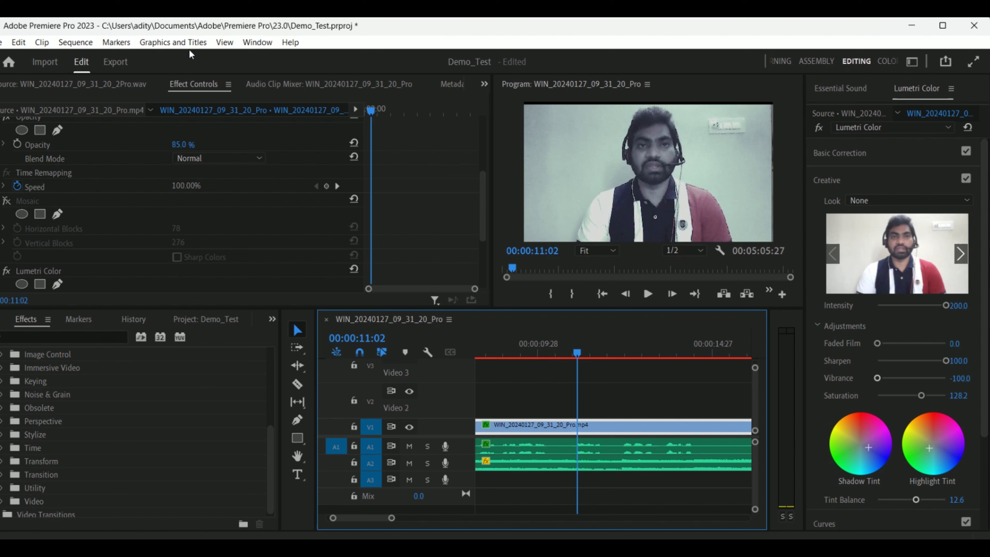
# Add the Gaming Lower Third Right template from Essential Graphics to V2, starting at 00:00:08:23.
pyautogui.click(258, 43)
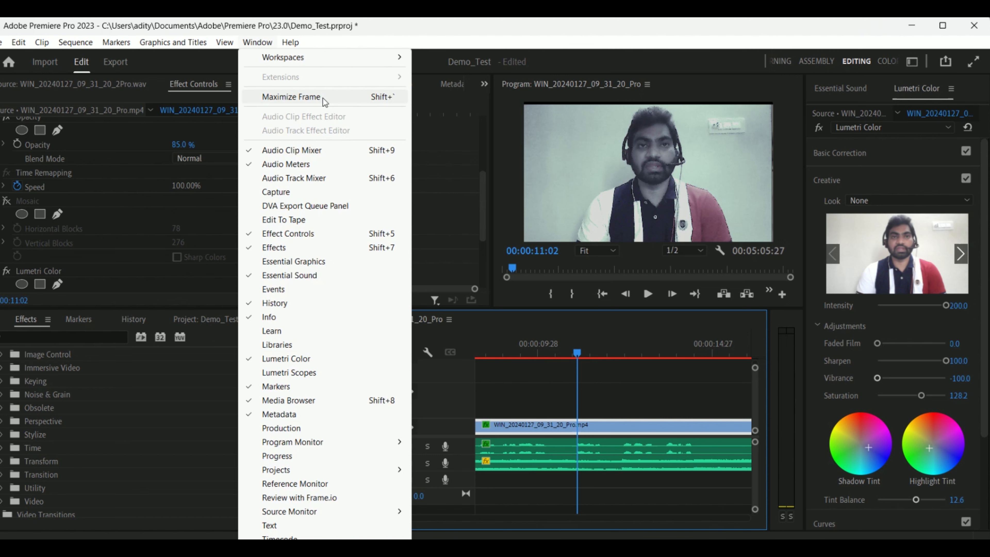
pyautogui.click(294, 262)
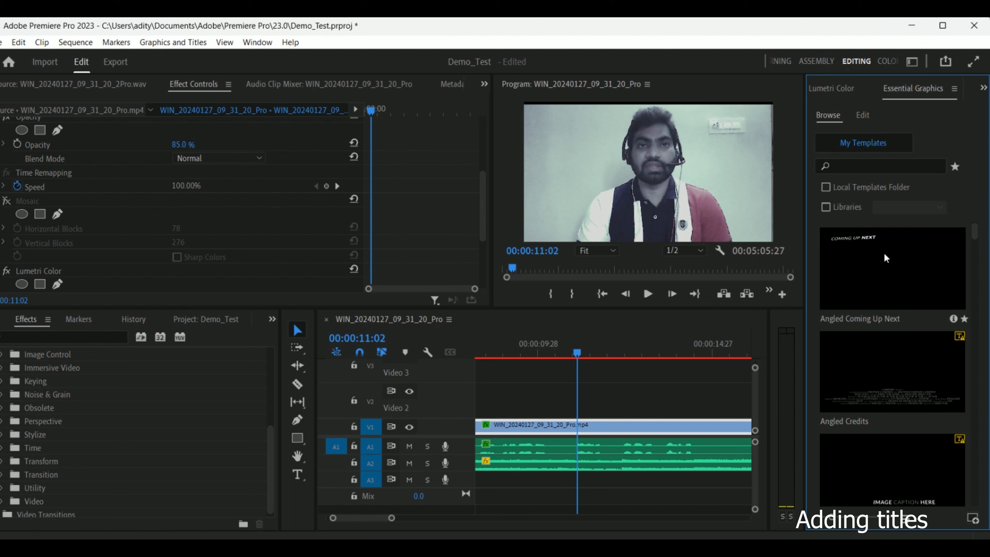
pyautogui.click(863, 115)
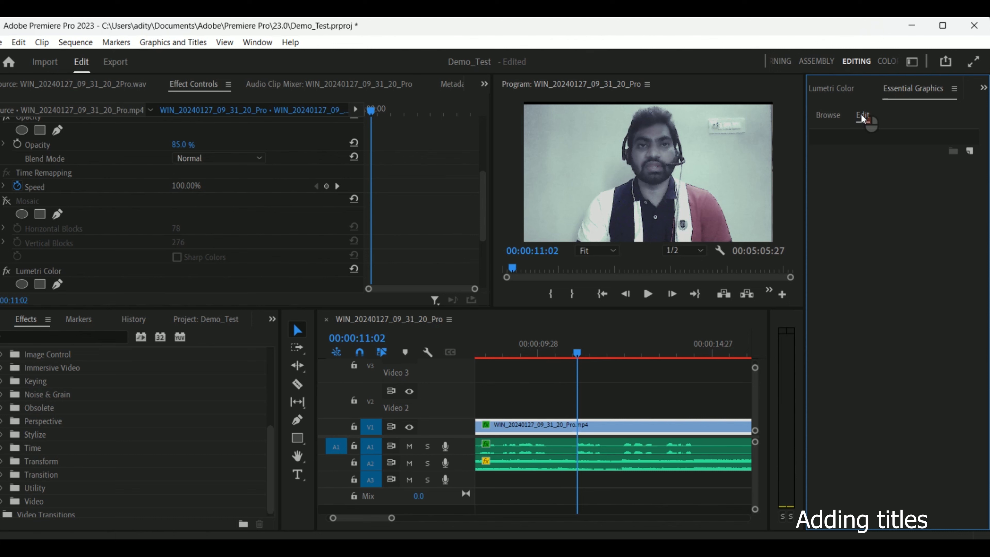
pyautogui.click(828, 115)
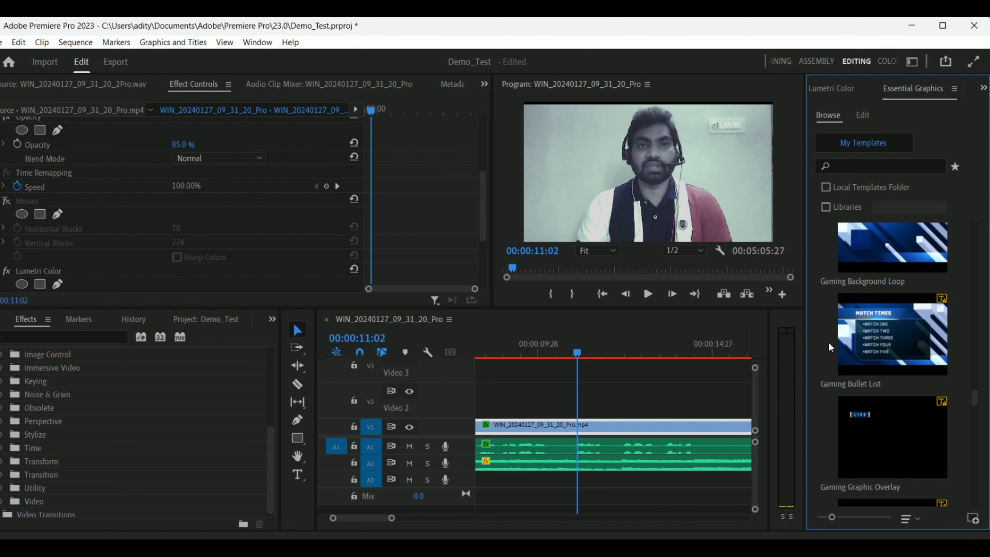
pyautogui.scroll(-5, 828, 342)
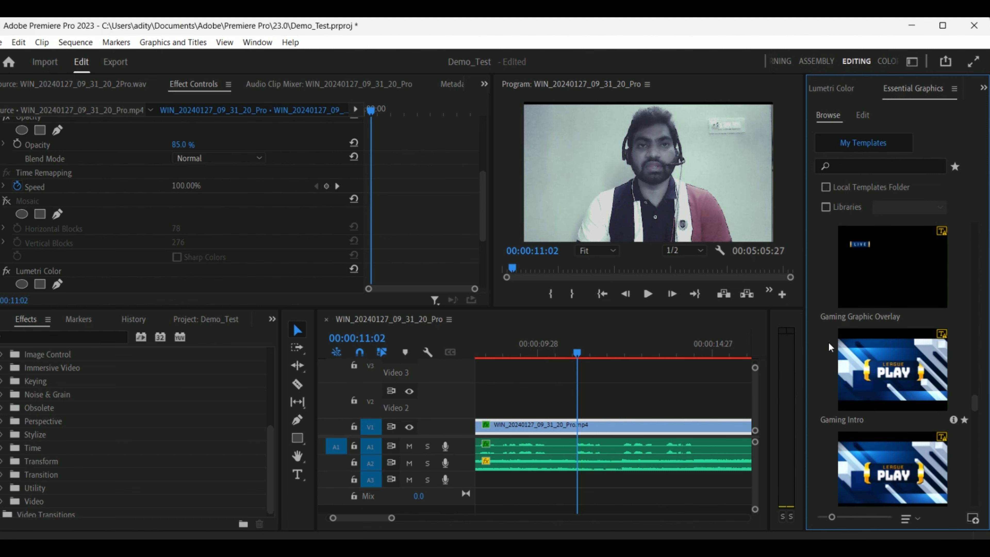
pyautogui.rightClick(904, 347)
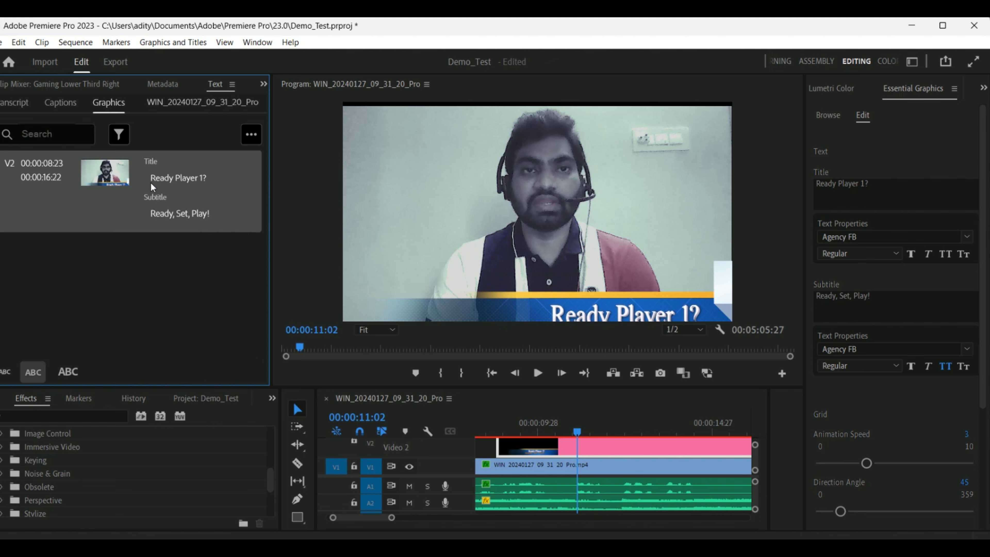
# Replace the lower third's title text with the presenter's first name and play the title back.
pyautogui.doubleClick(234, 179)
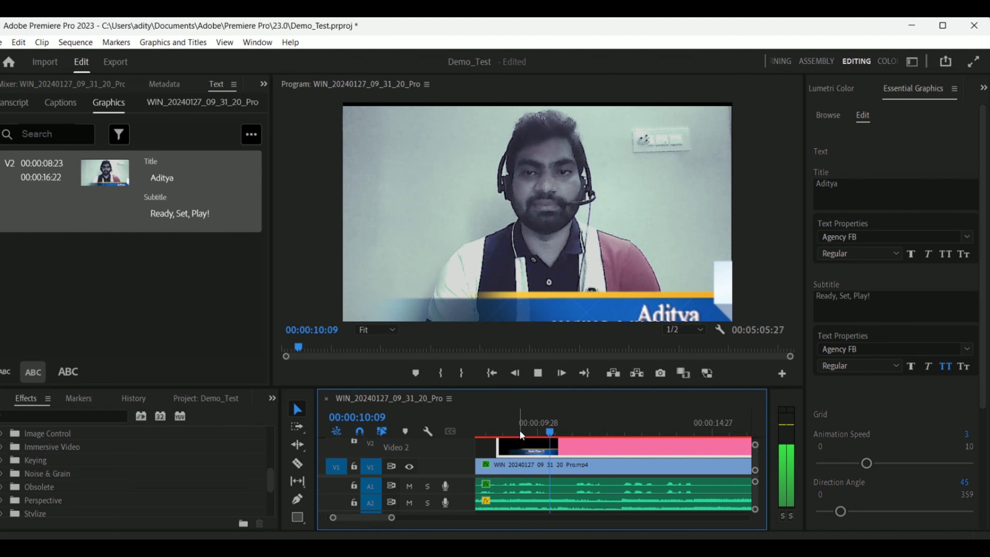
pyautogui.press('space')
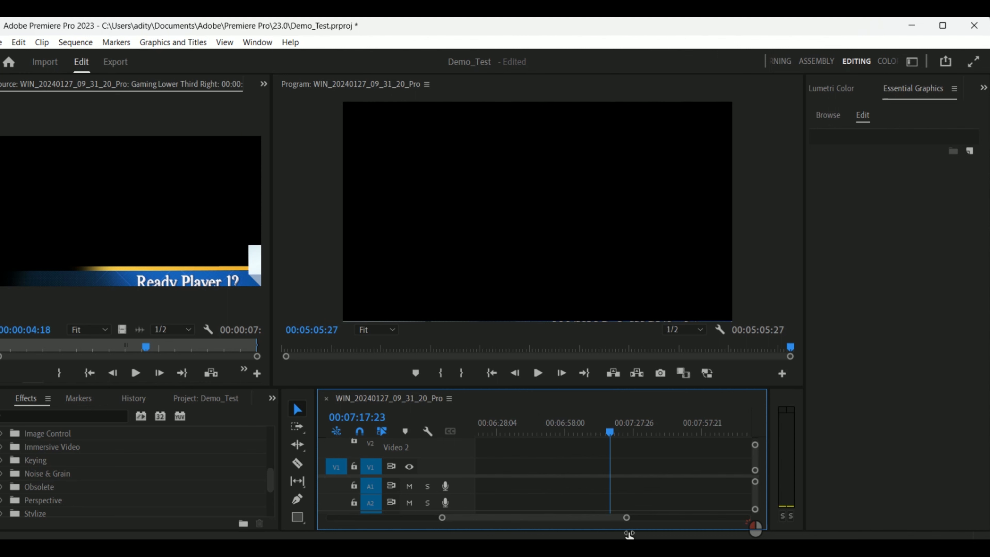
# Mark the export range from 00:00:00:00 to the end of the V1 clip at 00:02:52:06.
pyautogui.moveTo(629, 535); pyautogui.dragTo(442, 517)
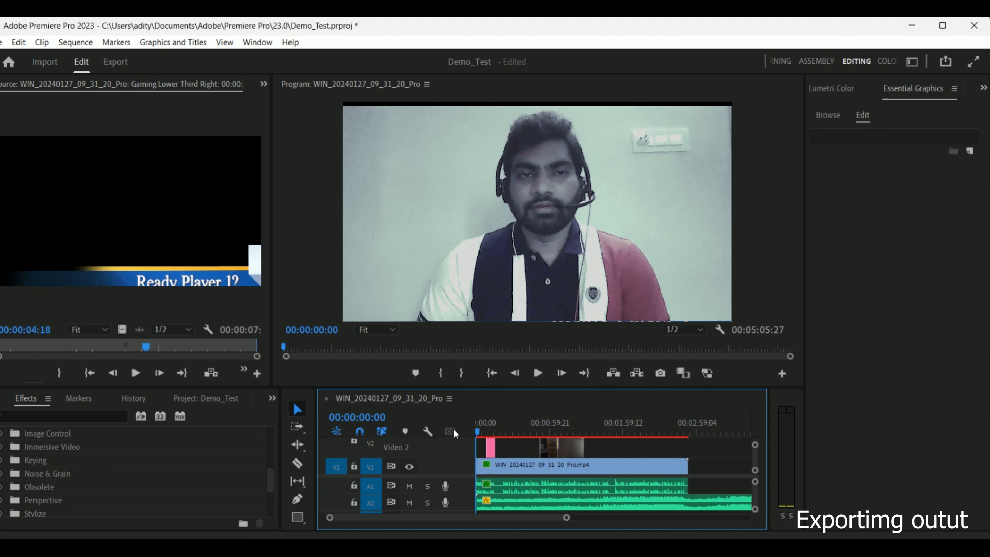
pyautogui.press('i')
pyautogui.click(689, 431)
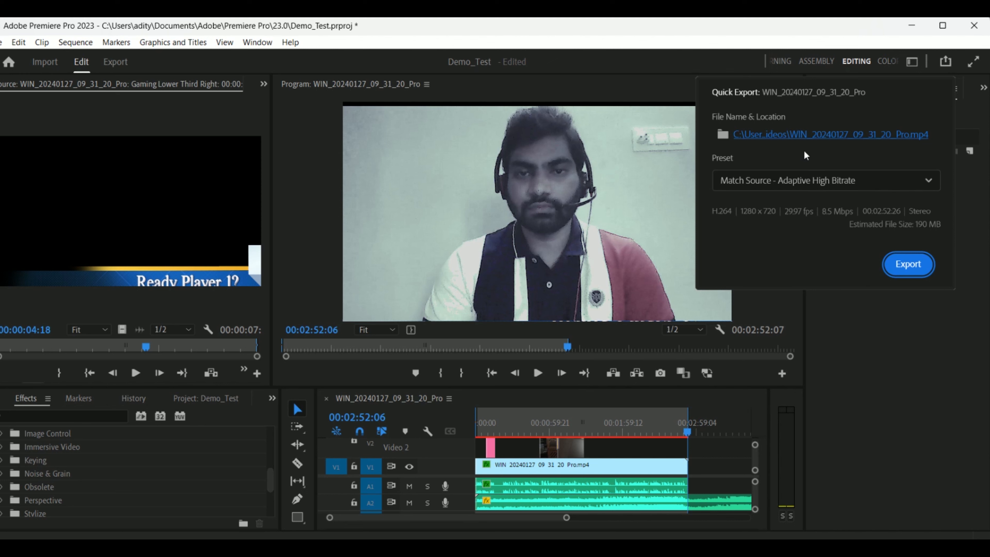
# Review the Quick Export presets for the marked range and keep Match Source - Adaptive High Bitrate.
pyautogui.click(798, 181)
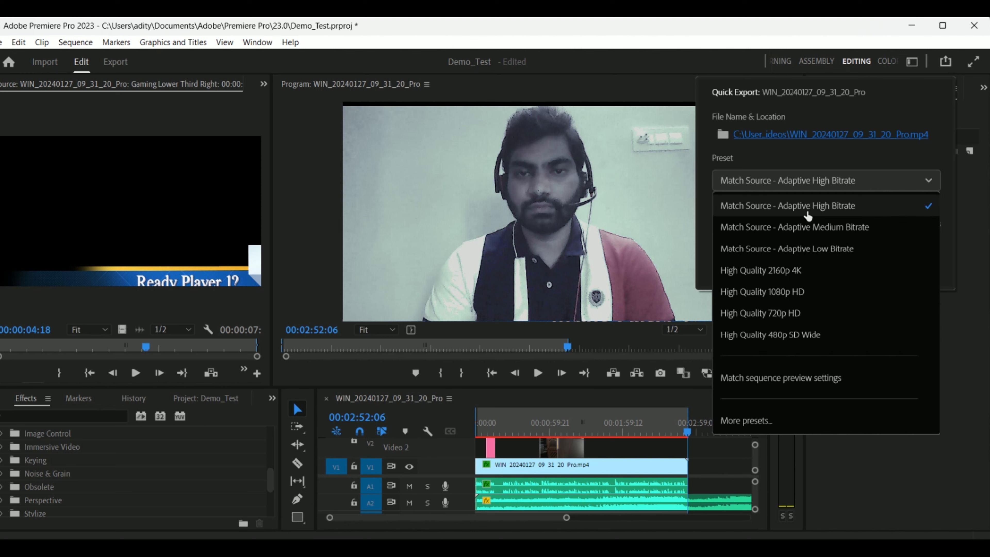
pyautogui.click(864, 155)
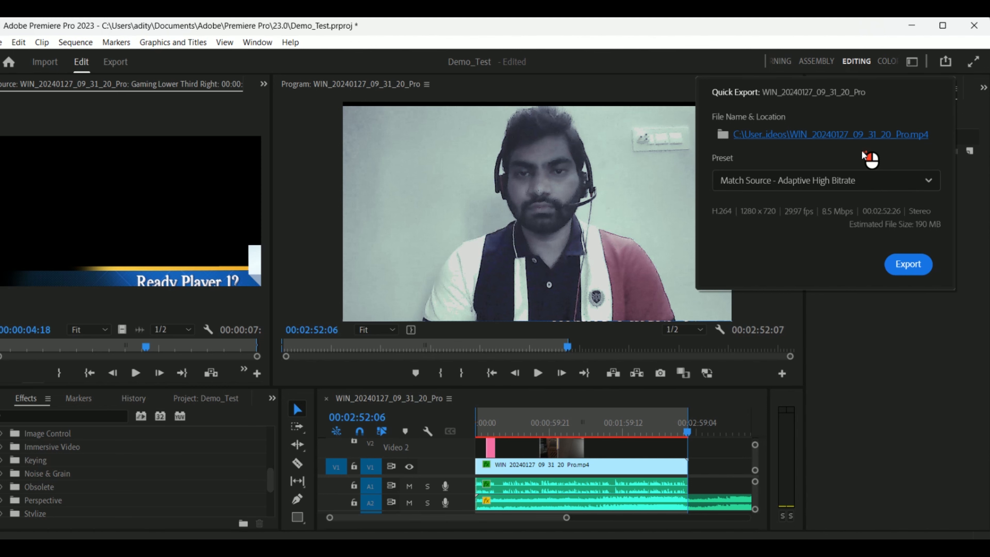
# Export the marked range as WIN_20240127_09_31_20_Pro.mp4 with the Match Source - Adaptive High Bitrate preset.
pyautogui.click(909, 264)
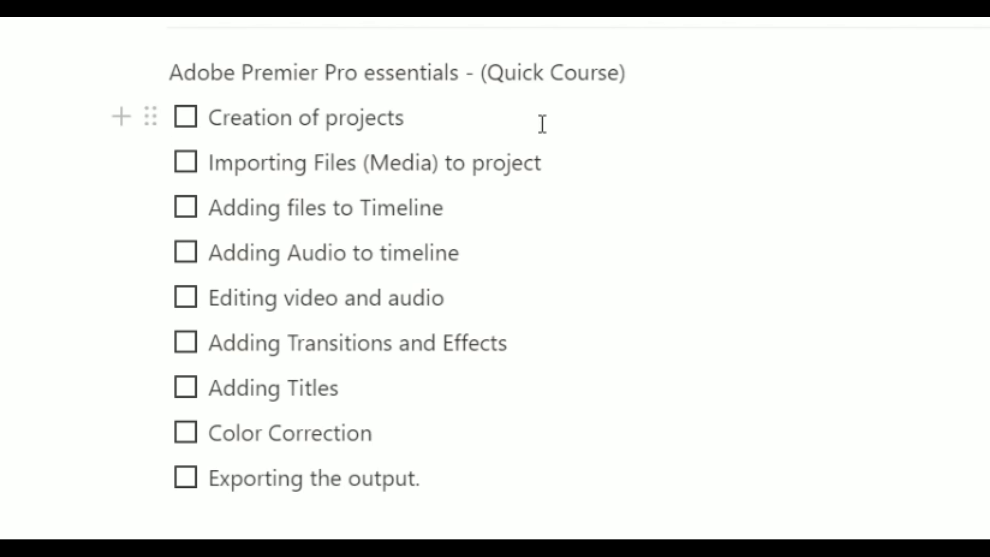
# In the Notion checklist "Adobe Premier Pro essentials - (Quick Course)", mark all nine items complete, from Creation of projects through Exporting the output.
pyautogui.click(186, 116)
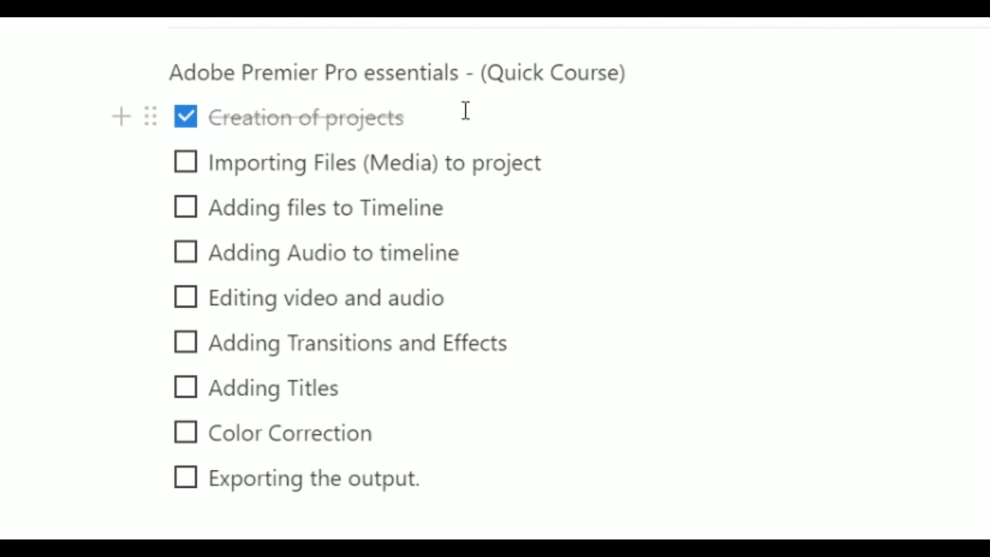
pyautogui.click(187, 162)
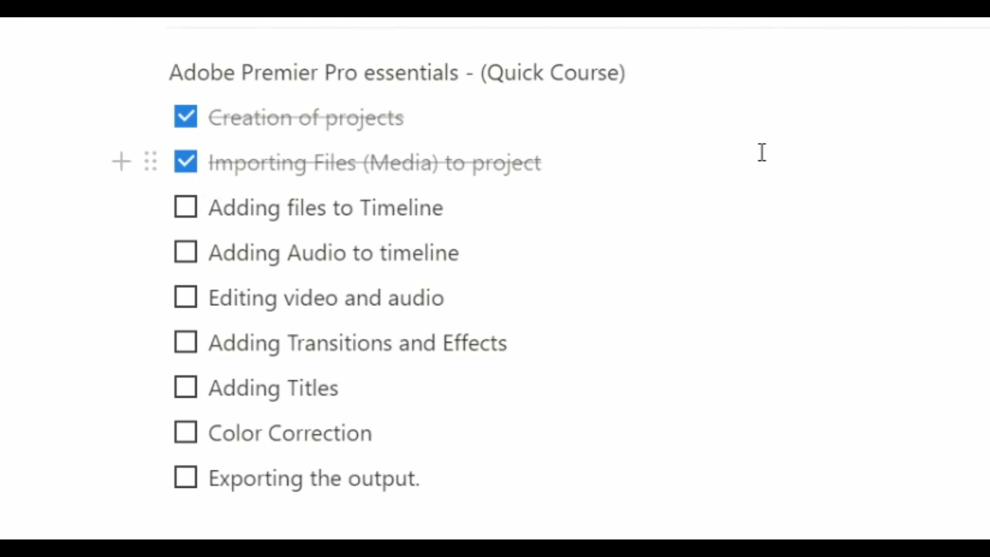
pyautogui.click(194, 212)
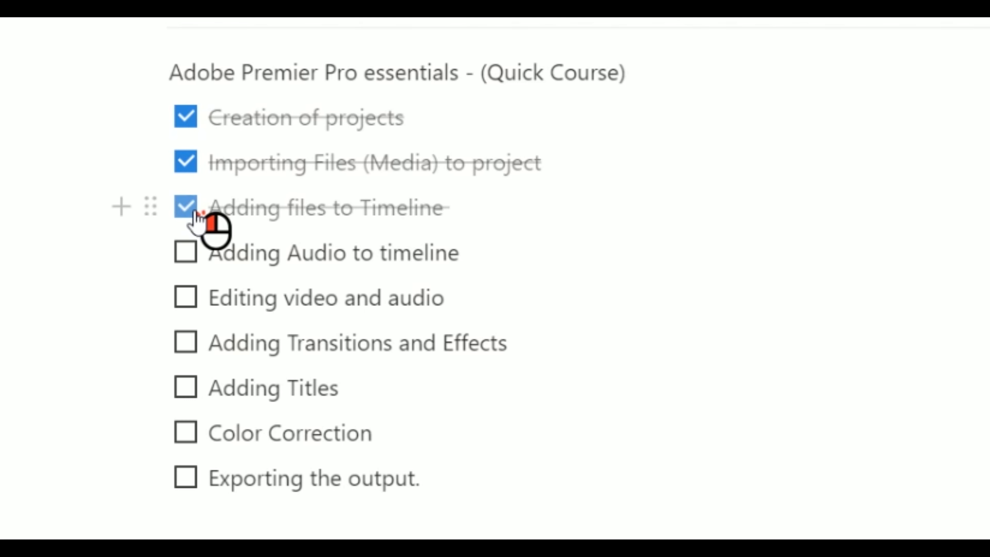
pyautogui.click(184, 258)
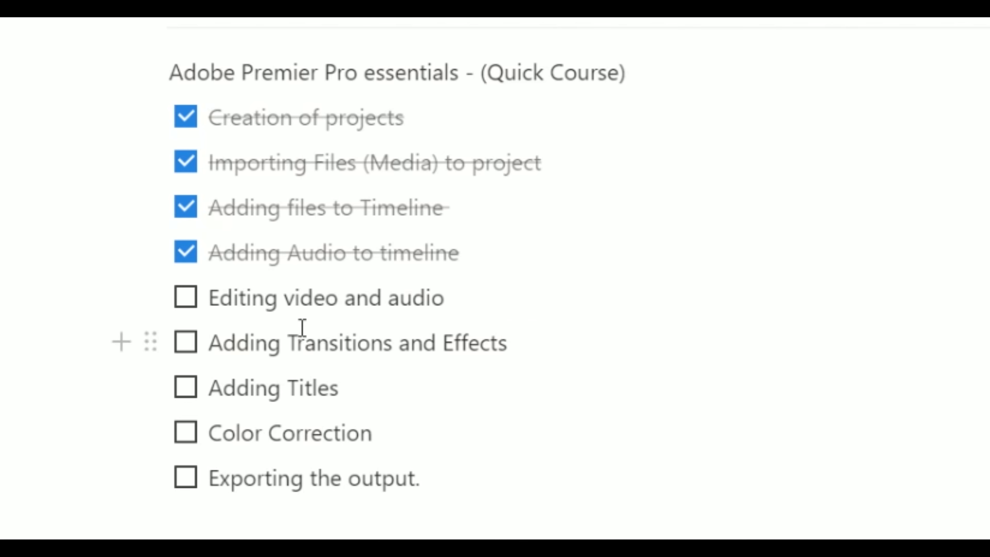
pyautogui.click(184, 302)
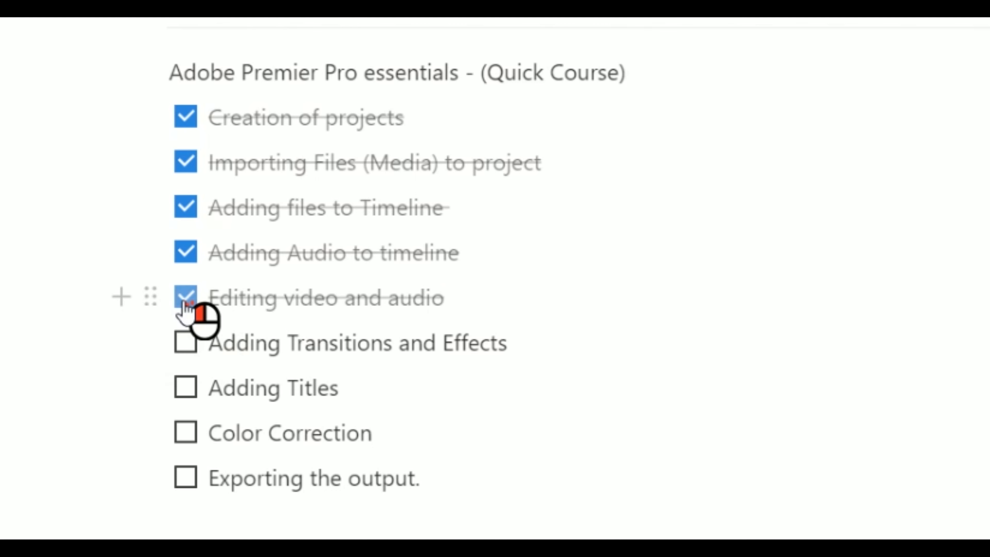
pyautogui.doubleClick(337, 344)
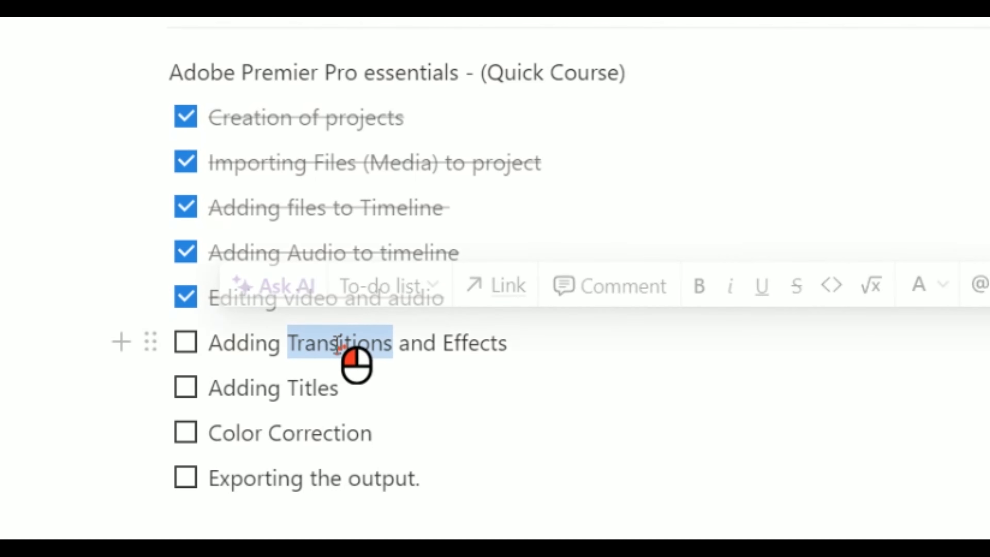
pyautogui.doubleClick(454, 343)
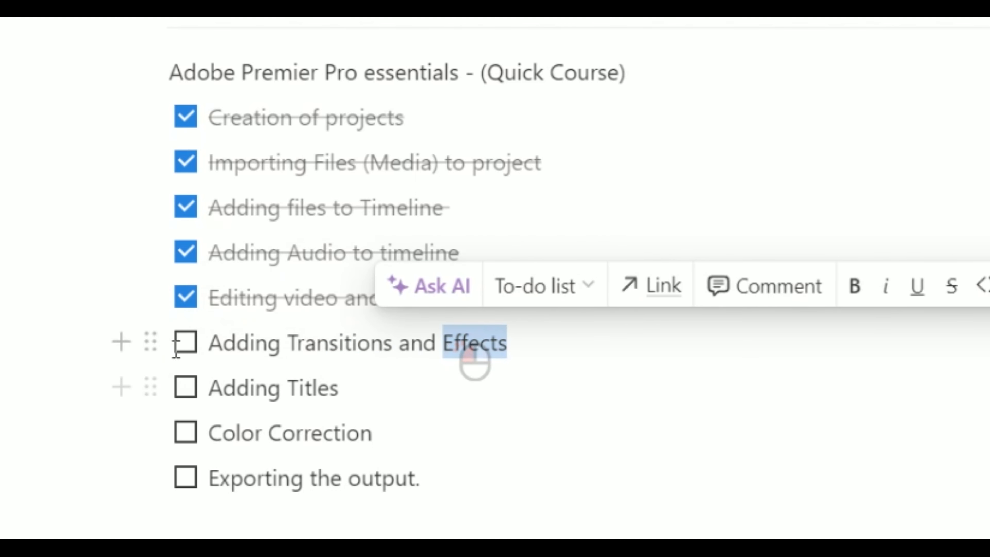
pyautogui.click(187, 343)
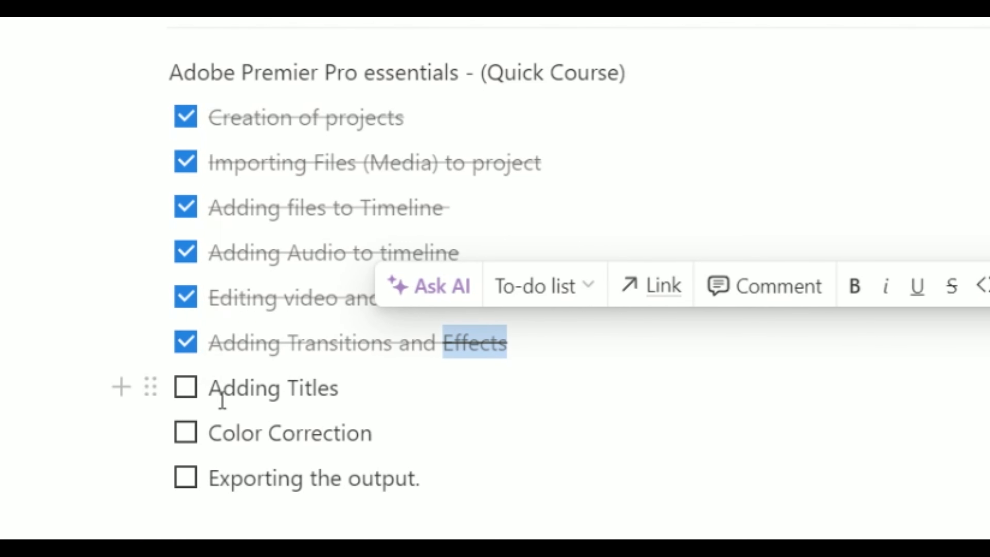
pyautogui.click(189, 395)
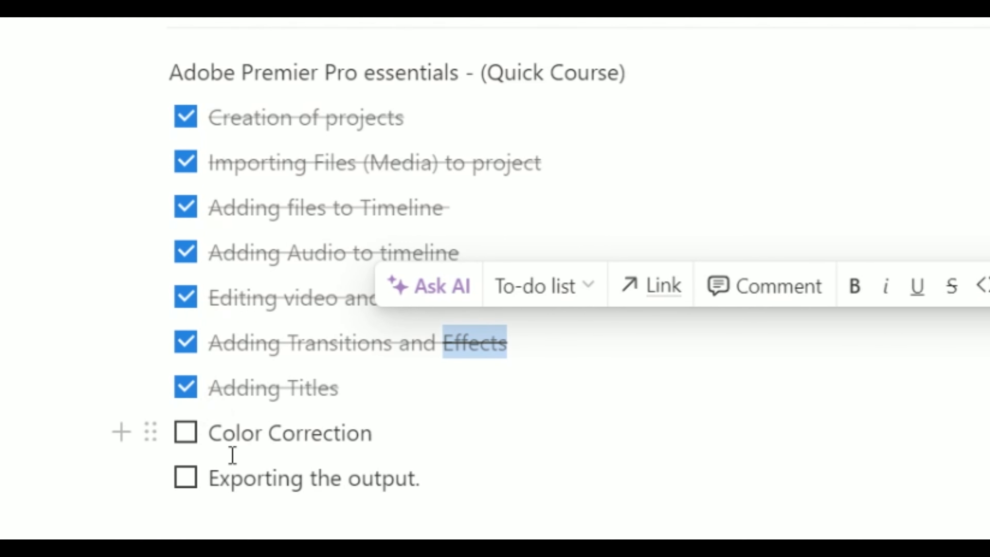
pyautogui.click(189, 435)
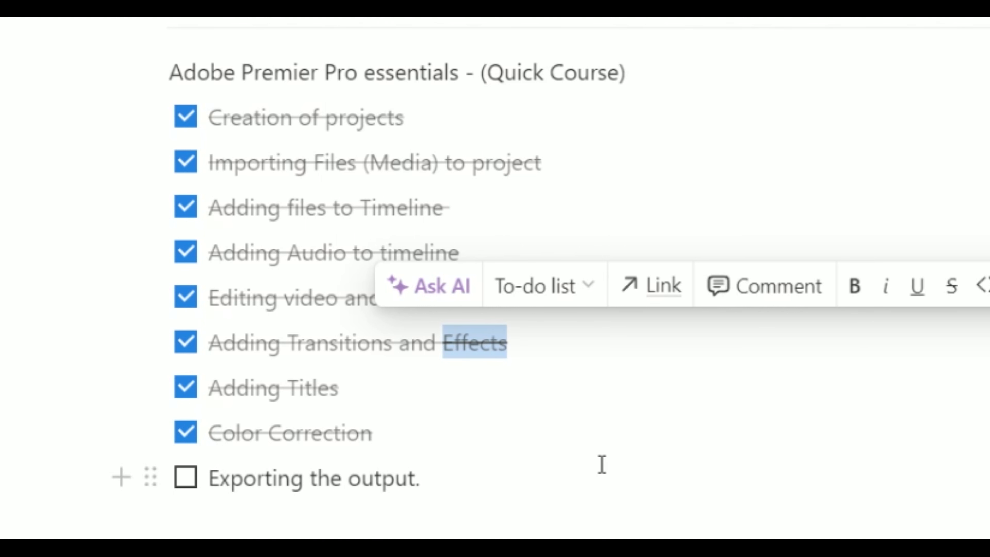
pyautogui.click(191, 483)
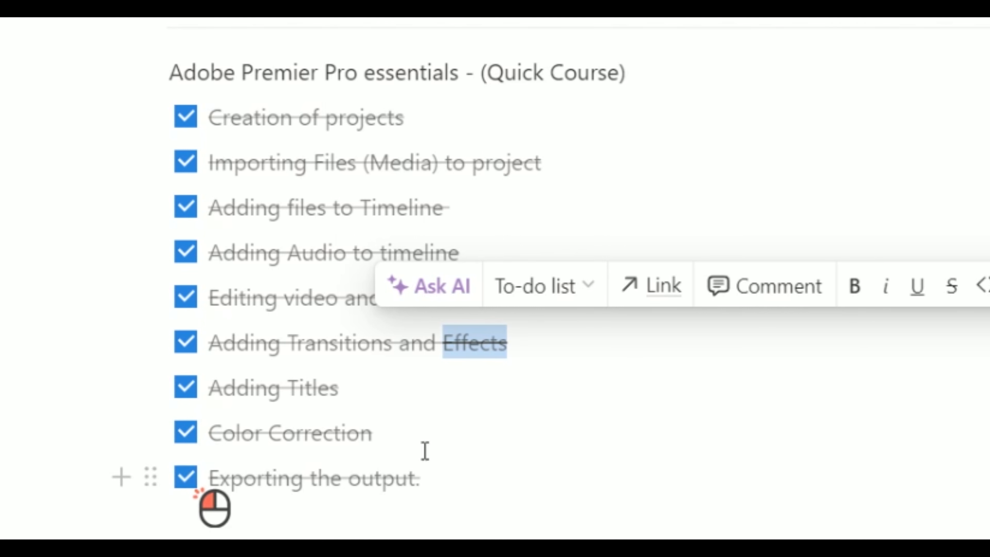
pyautogui.click(502, 472)
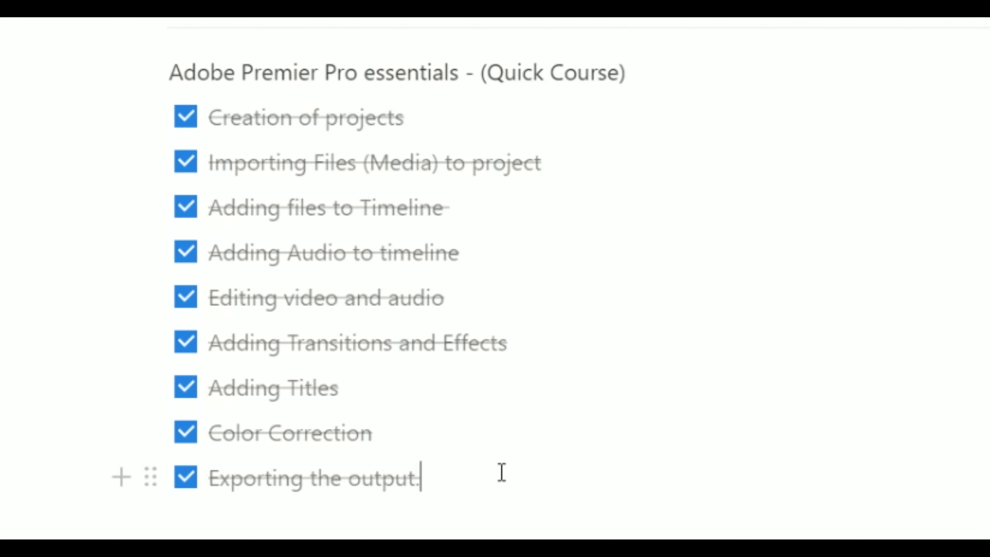